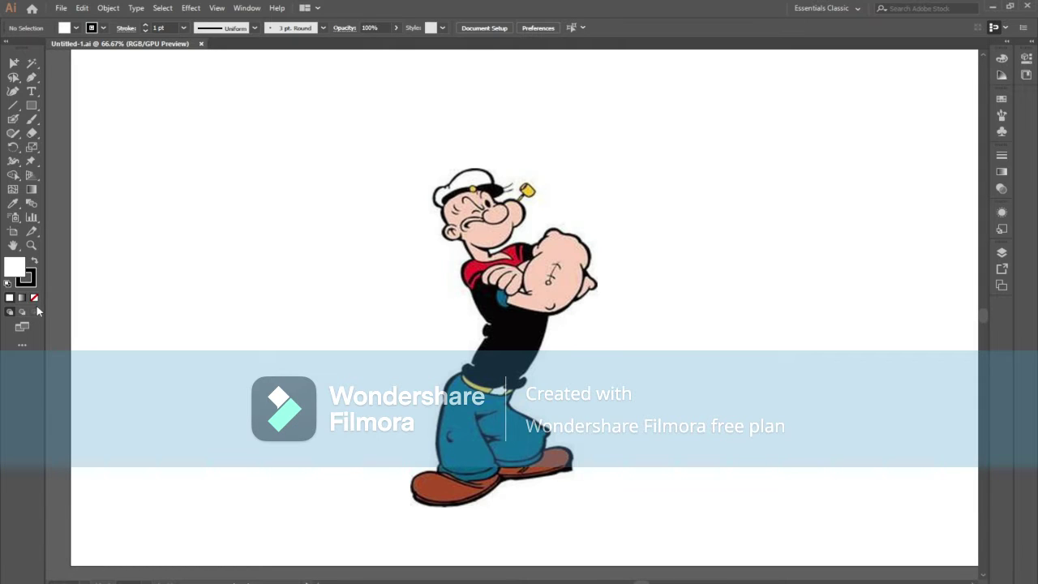
- Set the fill to None and the stroke to red F70000 for pen tracing
left_click(34, 299)
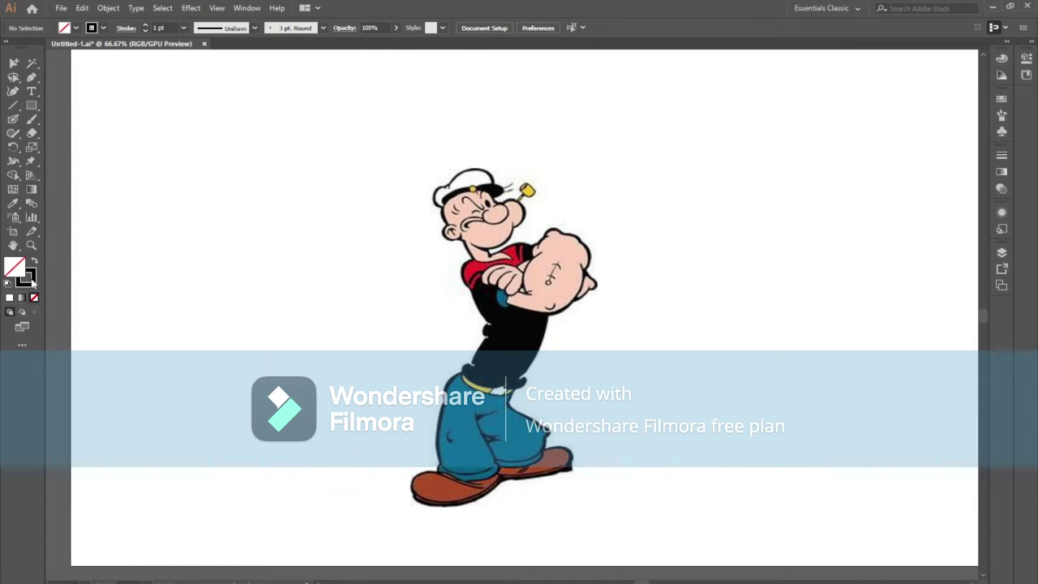
double_click(26, 278)
left_click(332, 311)
left_click_drag(332, 310, 327, 306)
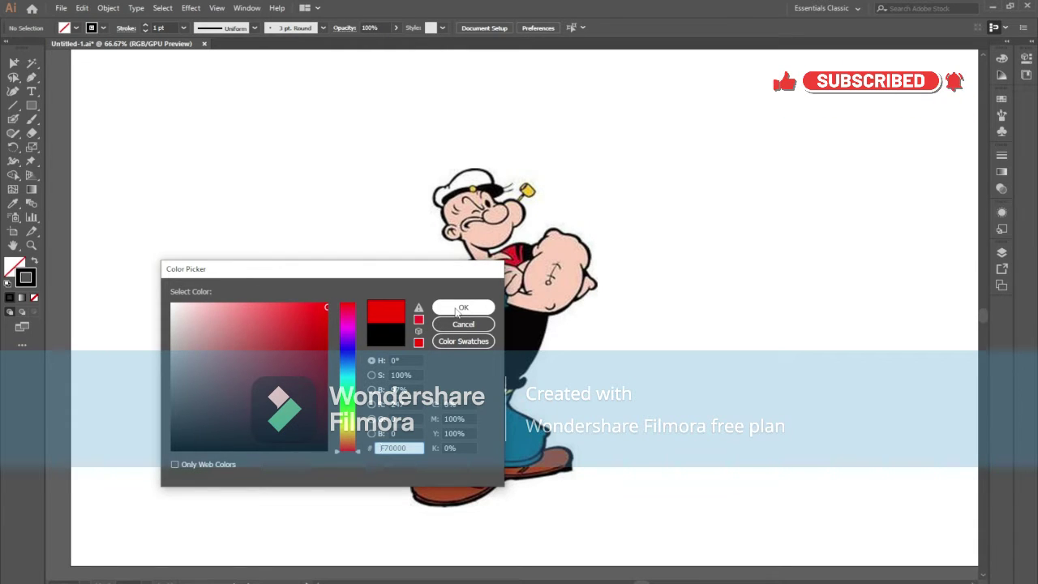
left_click(456, 311)
key("ctrl+1")
key("p")
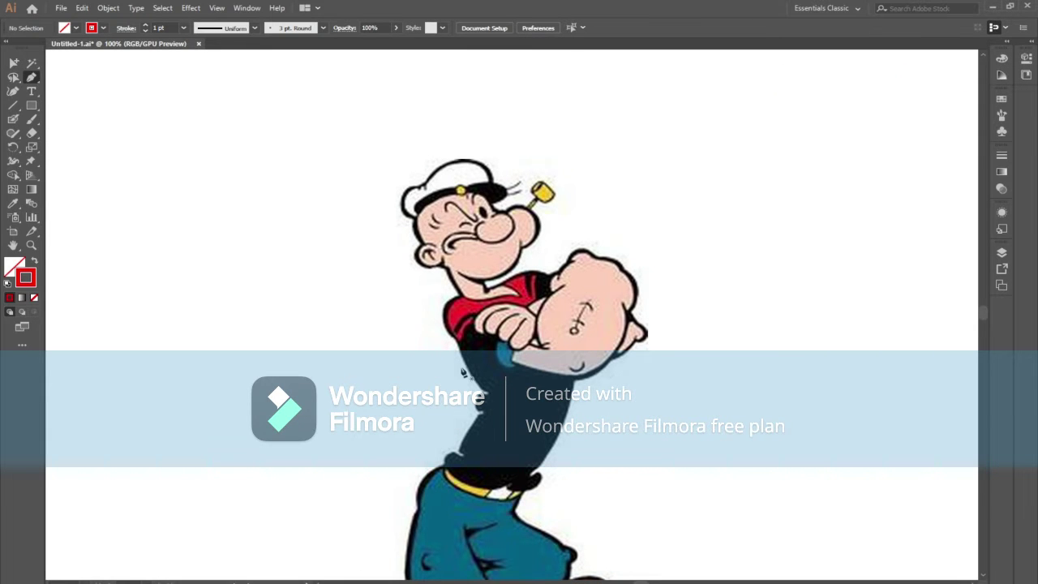
- Zoom in from 100% to 300% on Popeye's head
key("ctrl+plus")
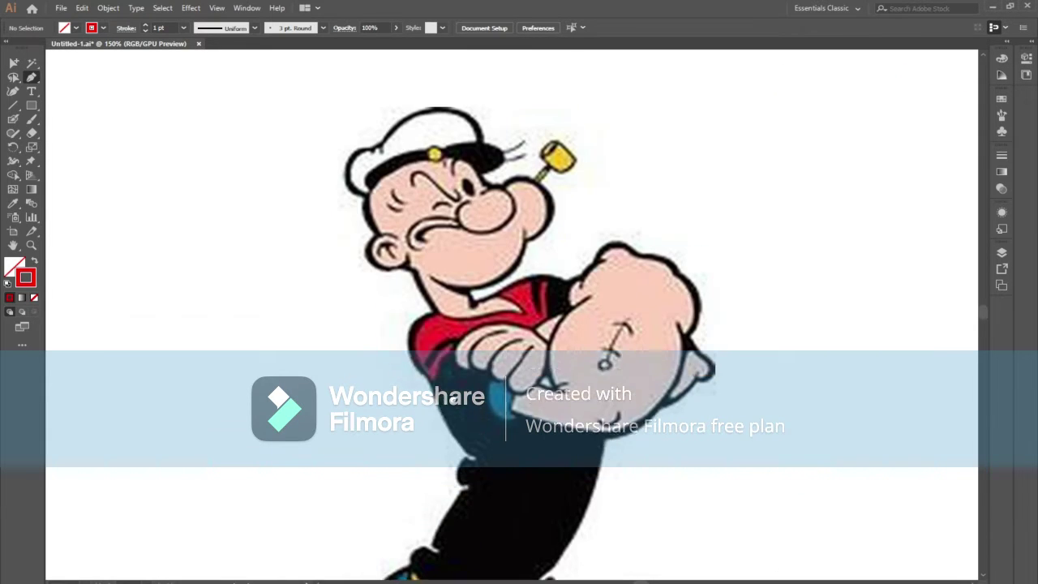
key("ctrl+plus")
key("ctrl+plus")
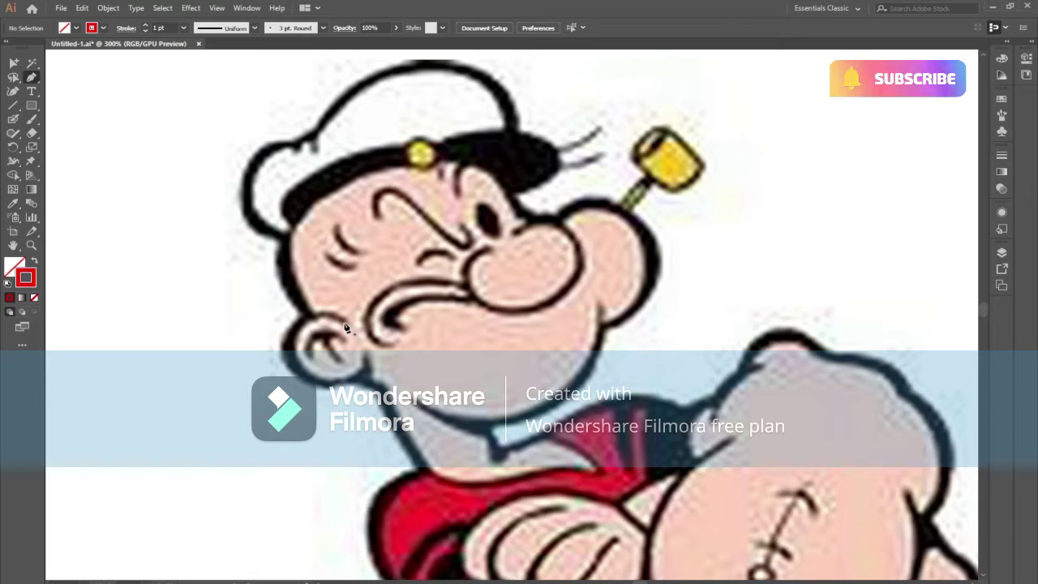
- Start a red pen path beside the ear, curving along the cheek and forehead to the hat brim
left_click(347, 322)
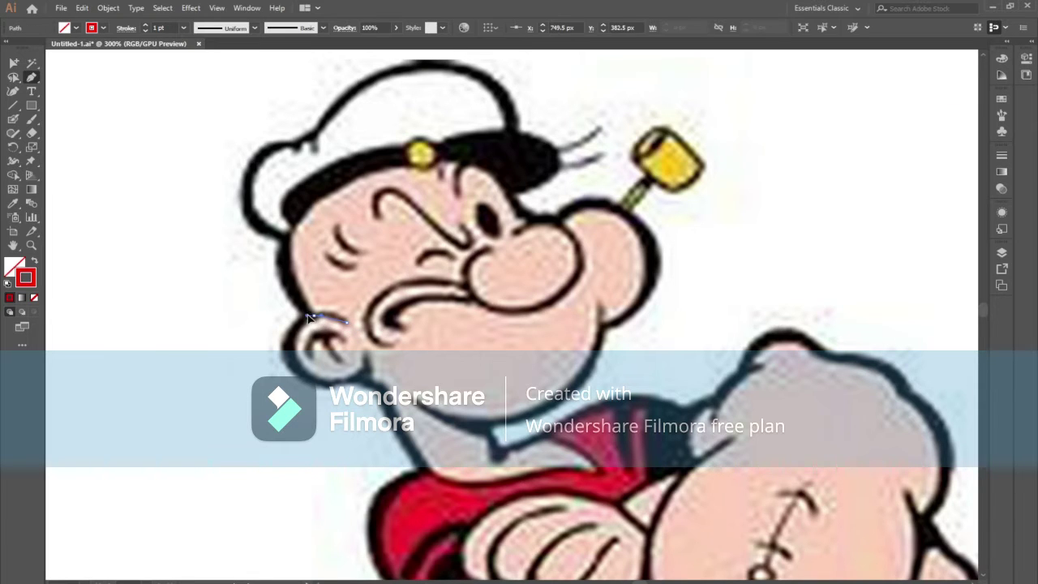
left_click_drag(313, 316, 298, 326)
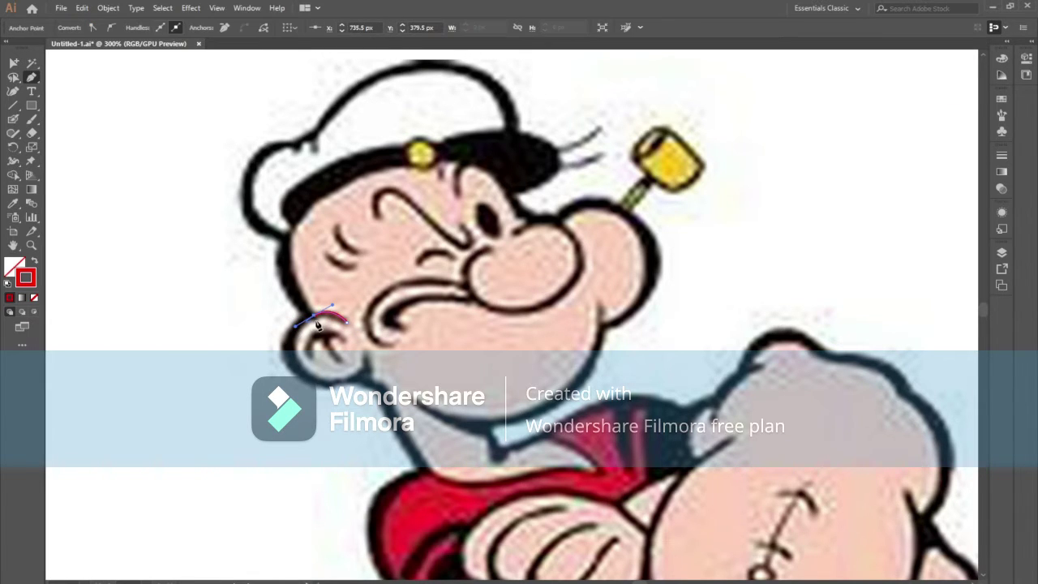
scroll(314, 270, "up", 2)
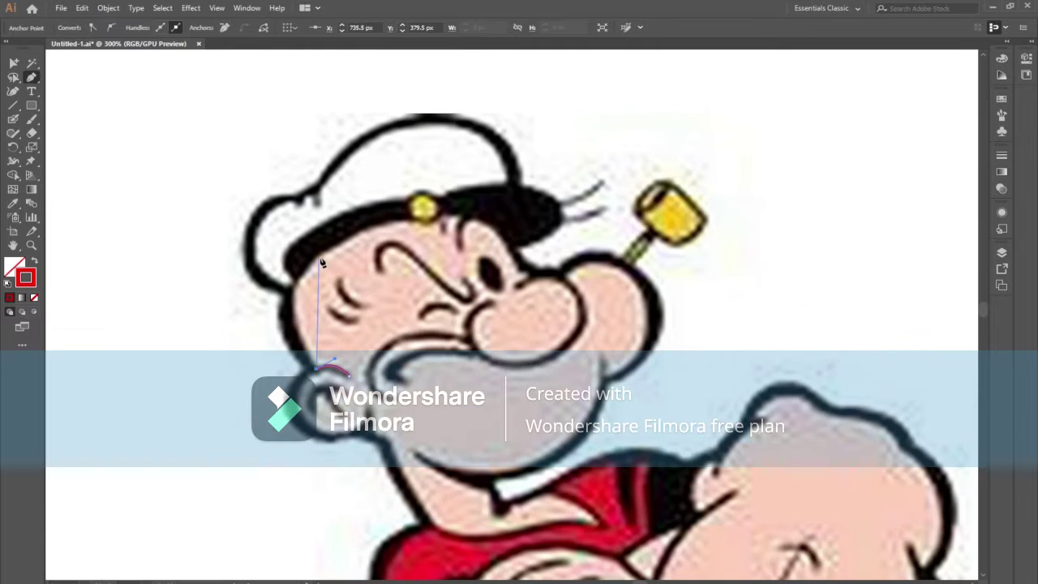
left_click_drag(320, 256, 379, 213)
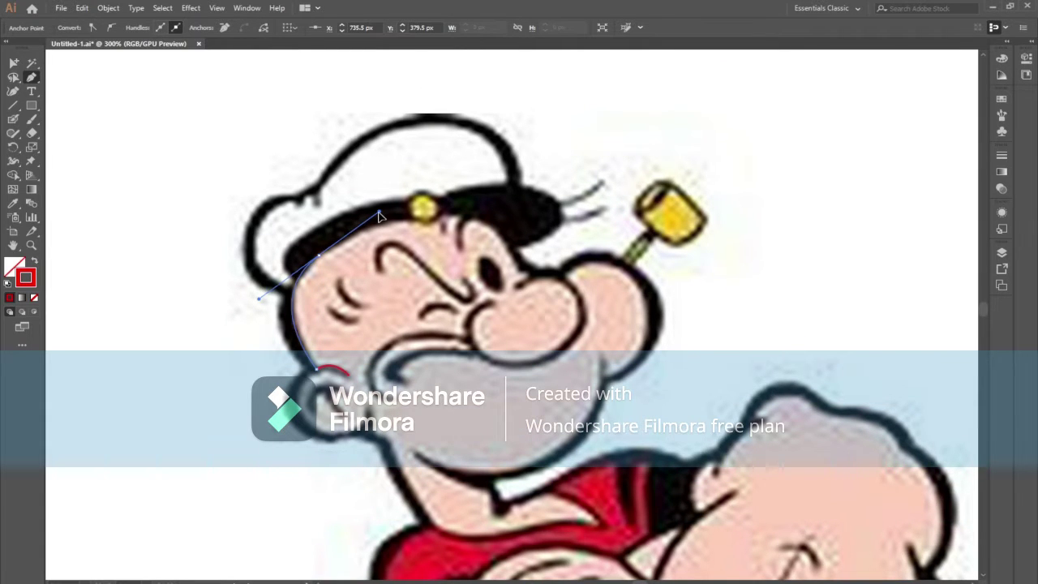
left_click(319, 255, "alt")
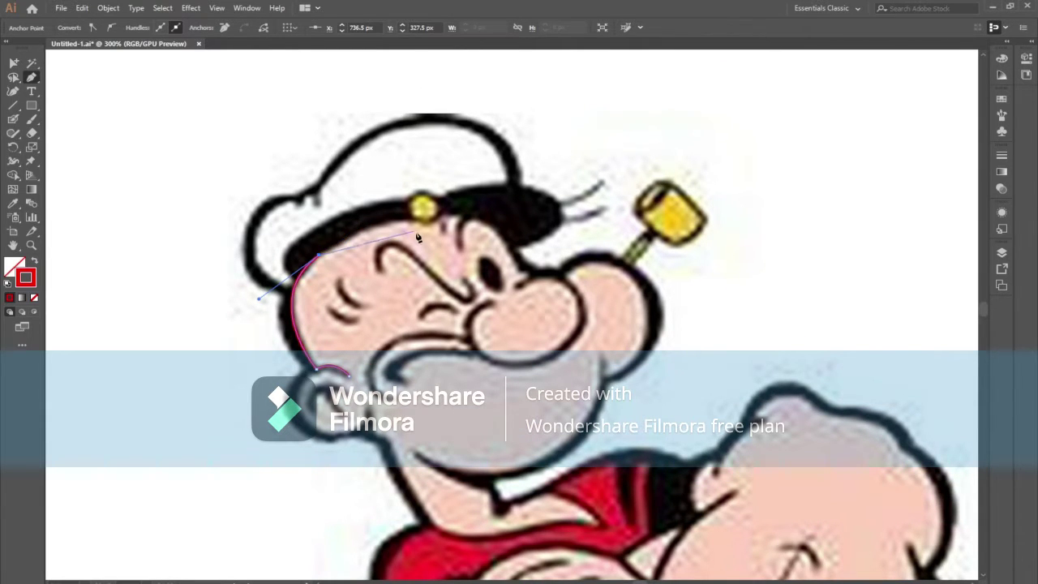
left_click_drag(423, 221, 469, 236)
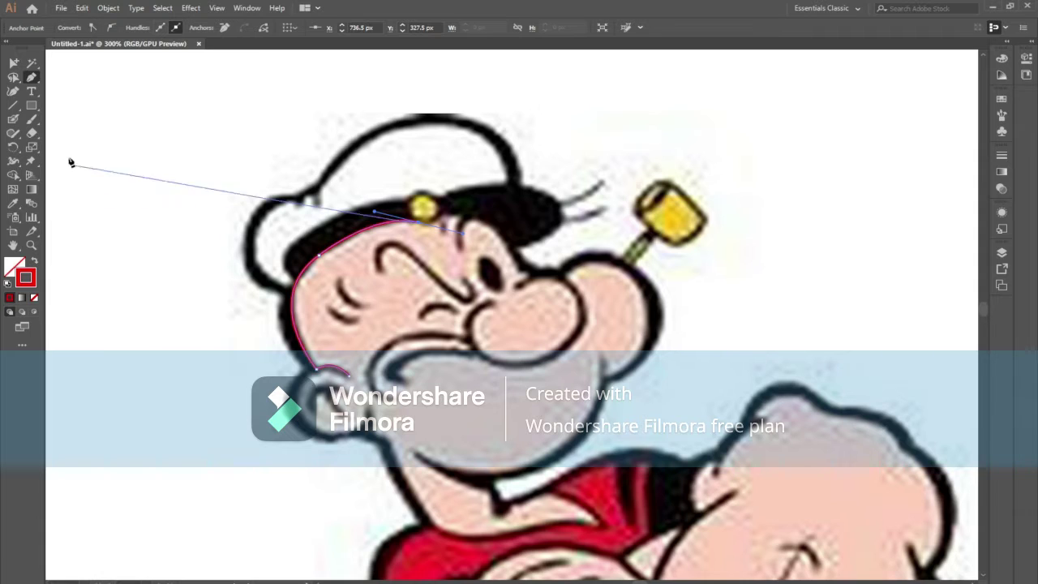
left_click_drag(32, 119, 89, 130)
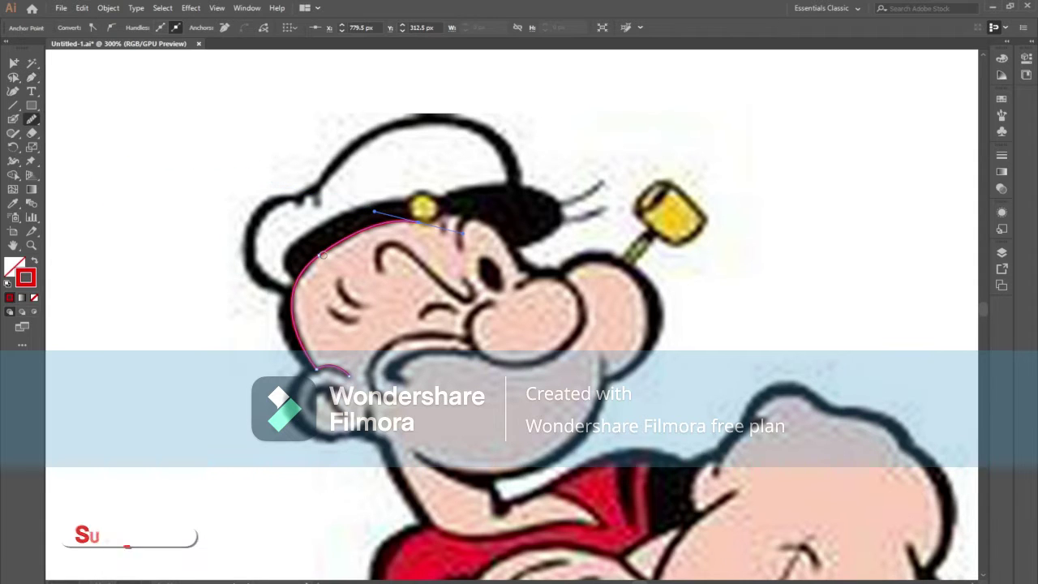
left_click_drag(323, 253, 292, 312)
- Continue the path past the eyebrow, along the hat brim, down to the top of the nose
key("p")
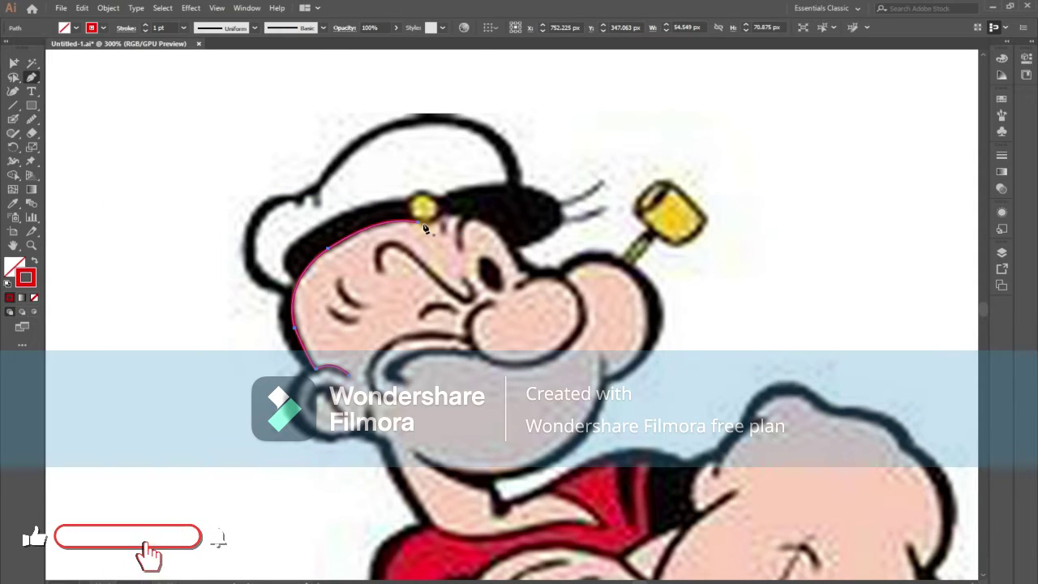
mouse_move(417, 219)
left_mouse_down()
mouse_move(456, 206)
mouse_move(445, 215)
mouse_move(468, 217)
left_mouse_up()
left_click(445, 215)
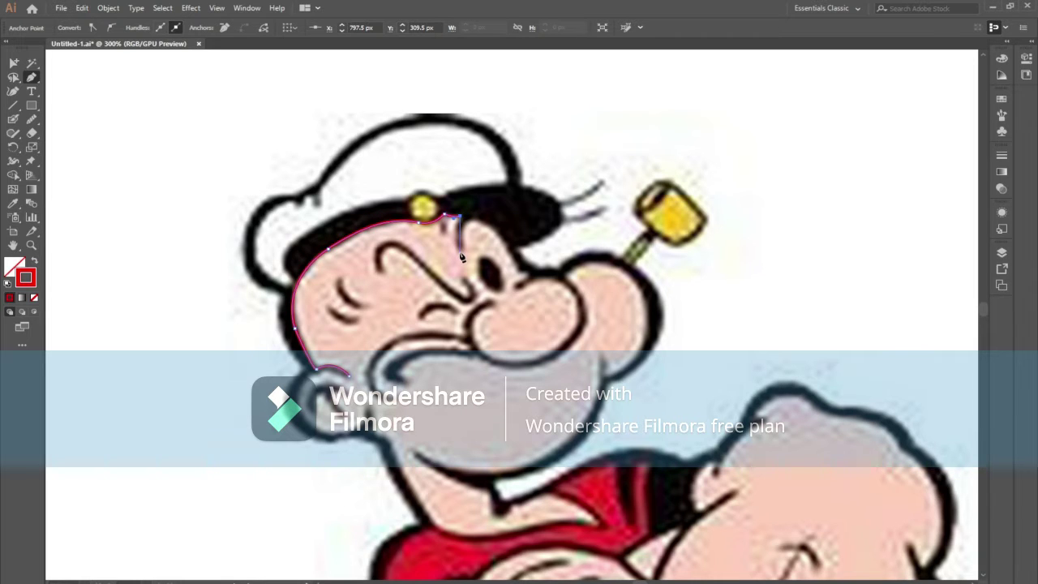
left_click_drag(462, 256, 467, 267)
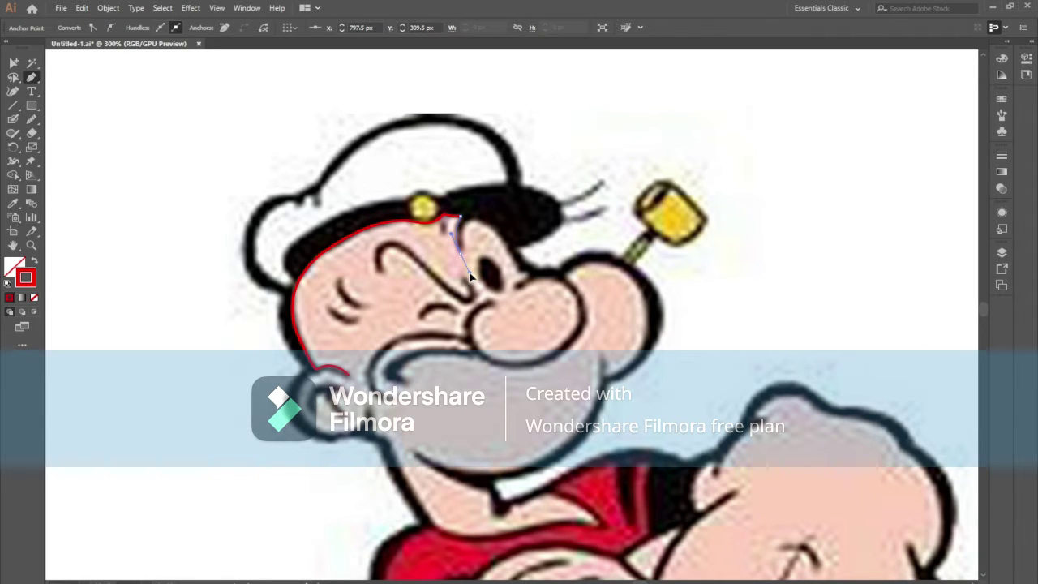
left_click(468, 272)
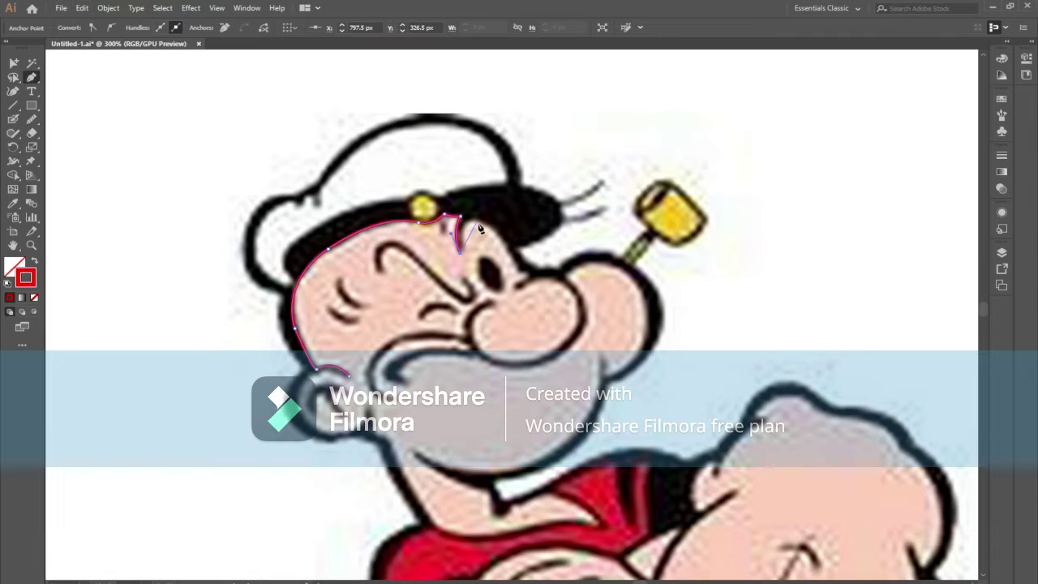
left_click_drag(480, 230, 491, 232)
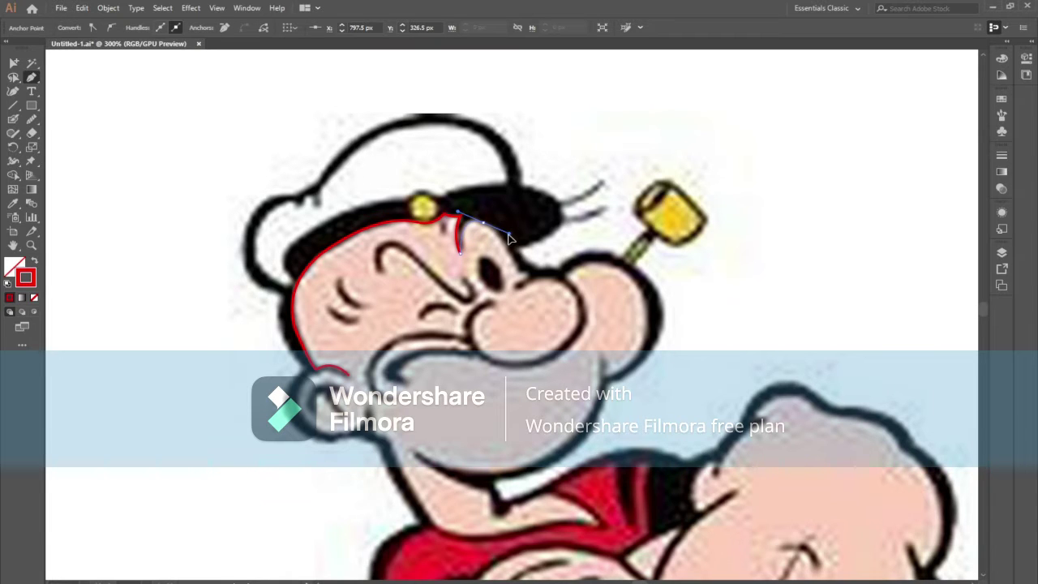
left_click(509, 237)
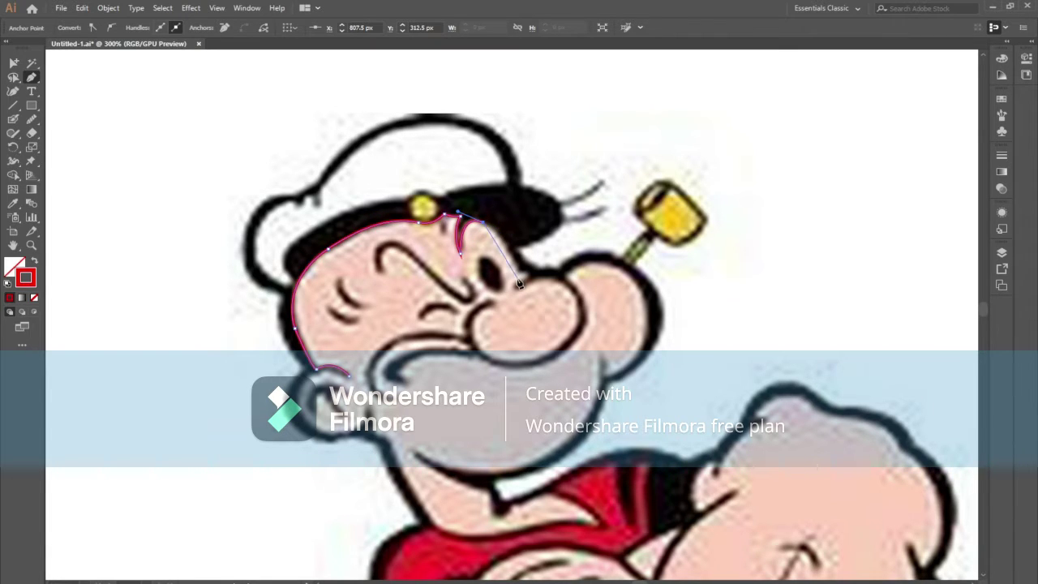
left_click_drag(482, 228, 504, 229)
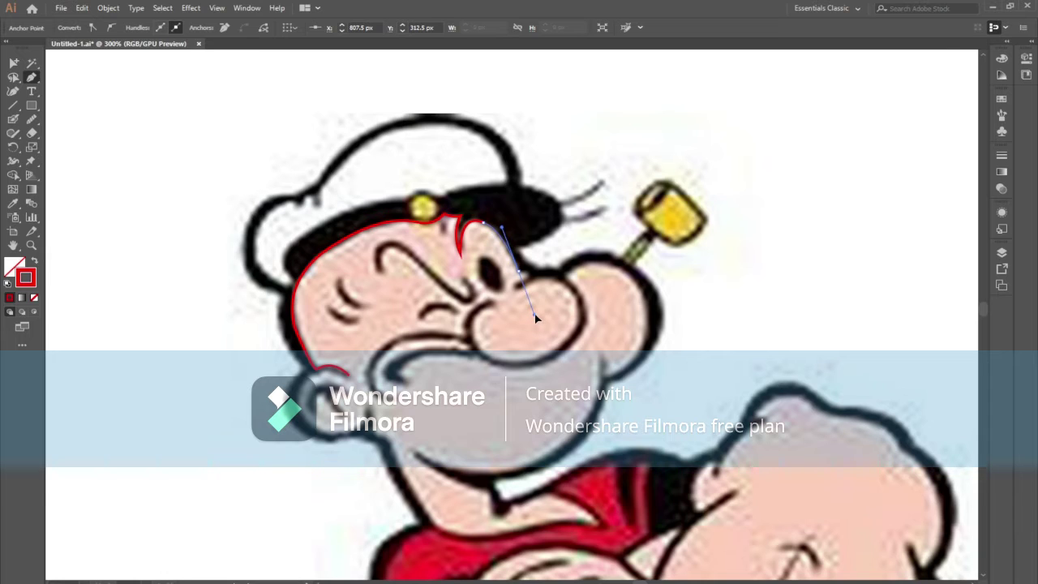
left_click(534, 313)
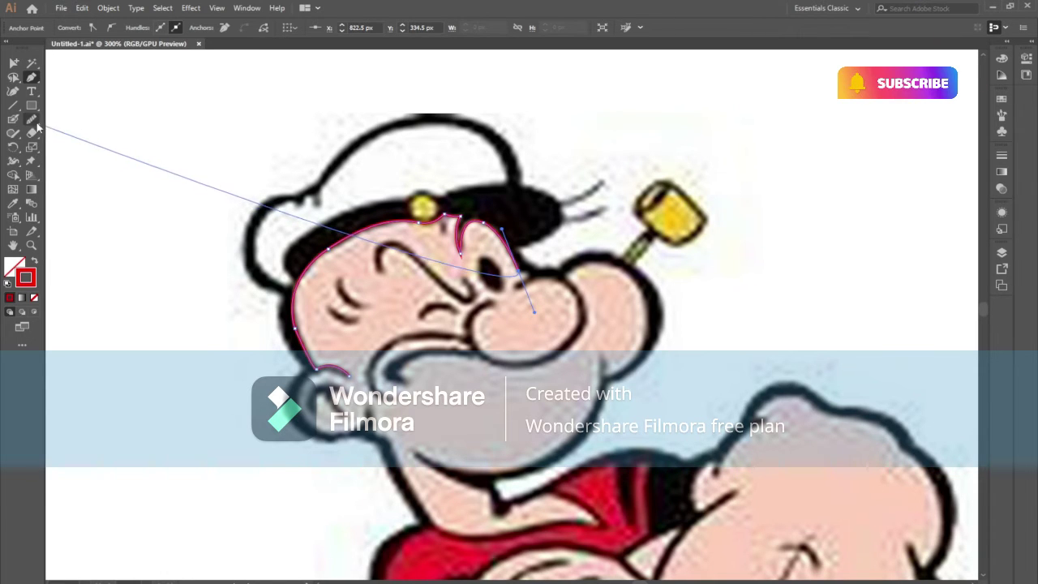
- Resume the face path and curve it around the top and tip of the nose
key("n")
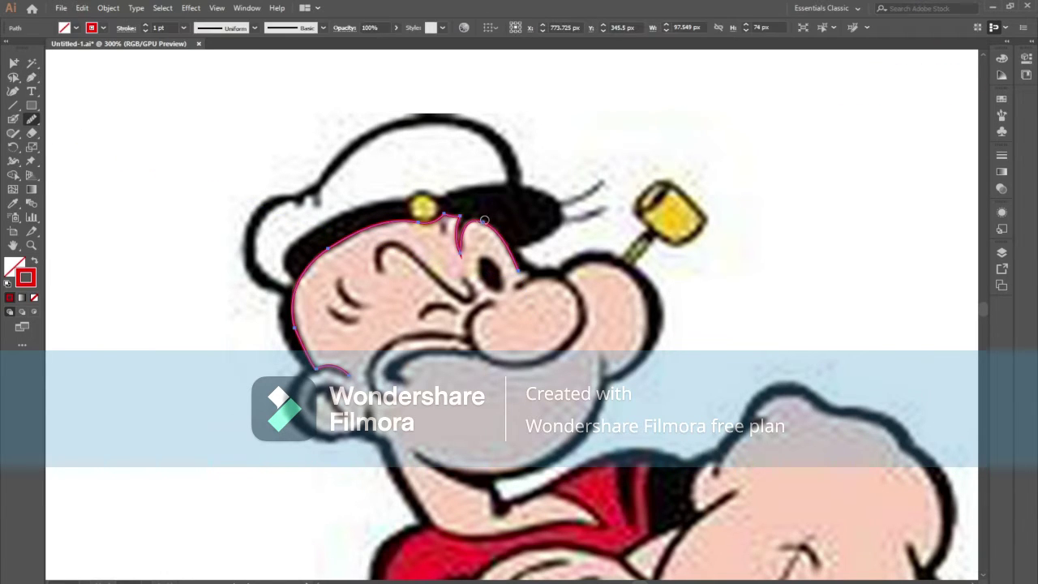
key("p")
left_click(519, 275)
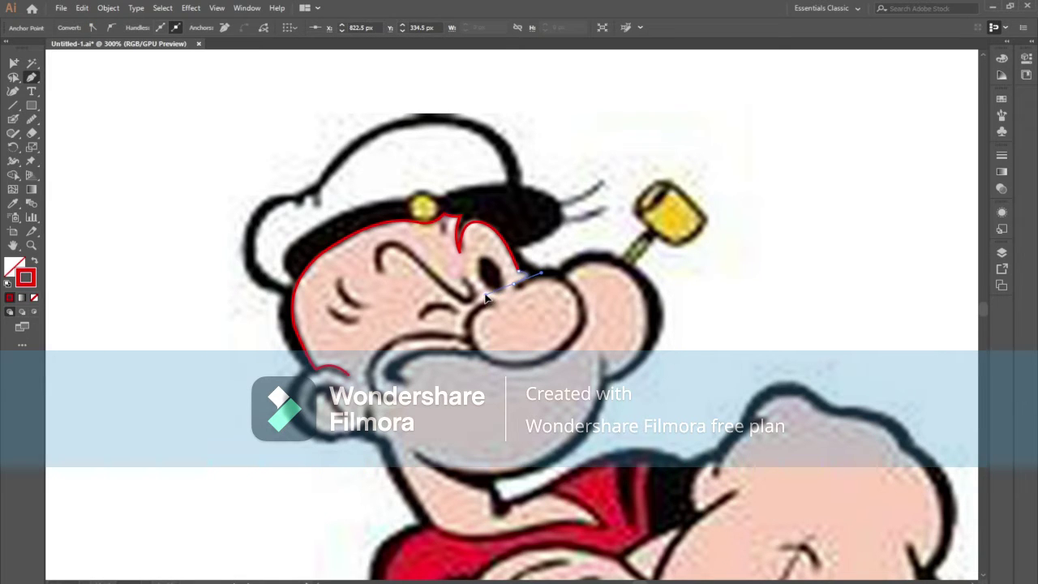
left_click(486, 298, "ctrl")
left_click(521, 292, "ctrl")
left_click(525, 292, "ctrl")
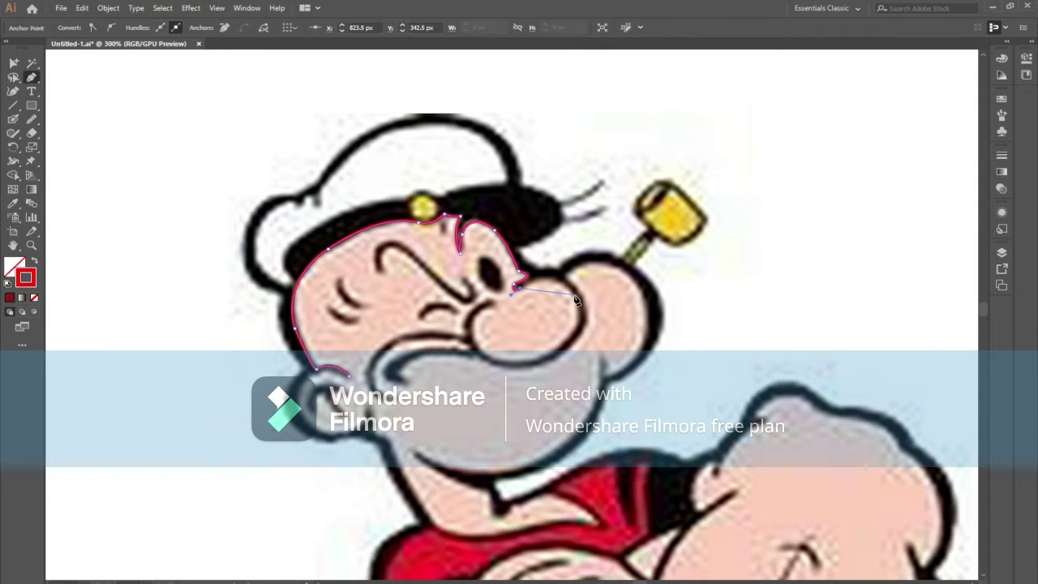
left_click_drag(575, 299, 587, 323)
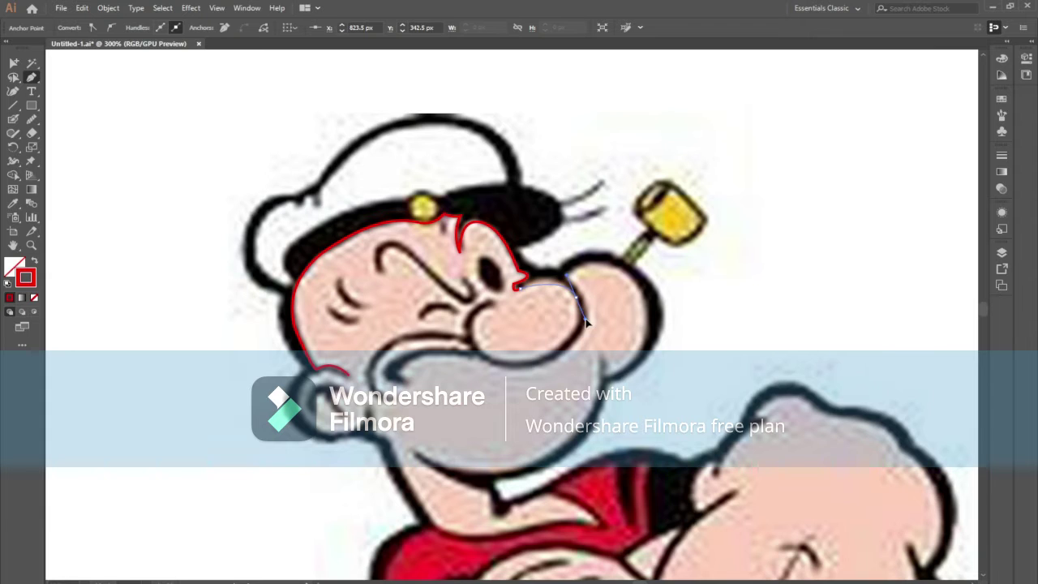
left_click_drag(588, 323, 591, 325)
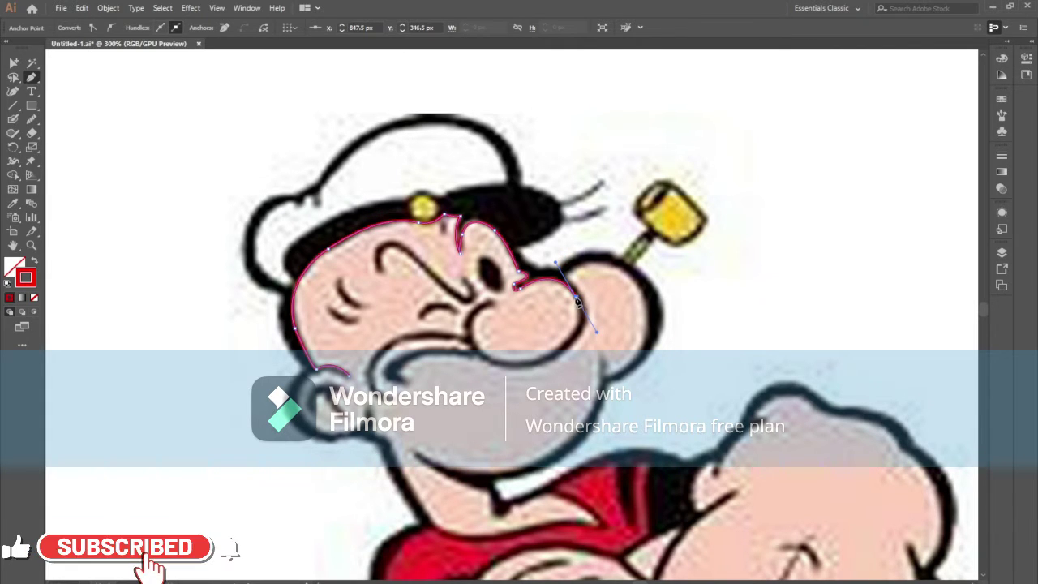
scroll(567, 326, "down", 2)
left_click_drag(536, 328, 452, 331)
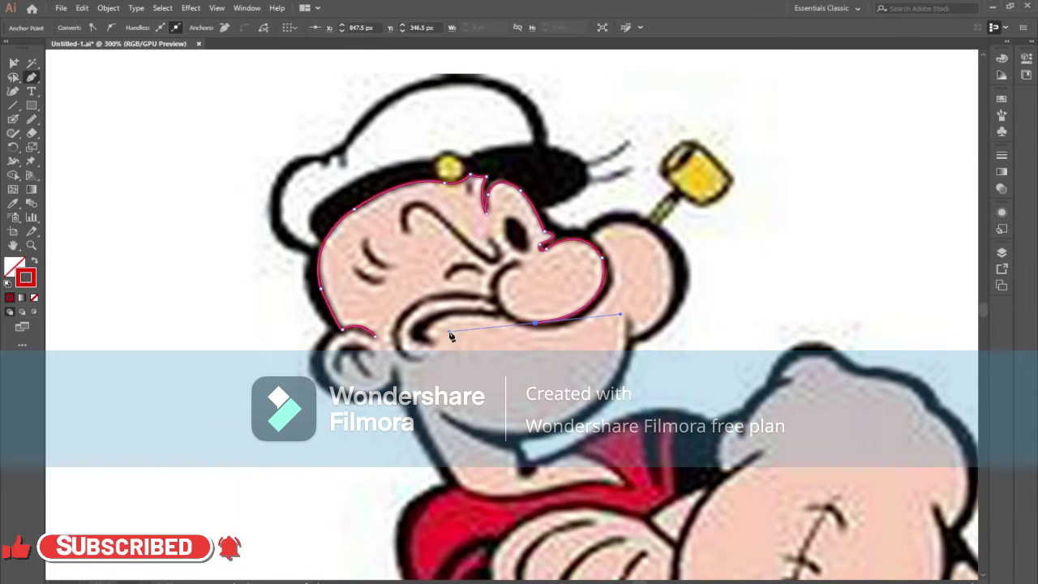
- Extend the outline beneath the nose, curling back up toward the cheek
left_click(31, 119)
left_click_drag(639, 297, 593, 306)
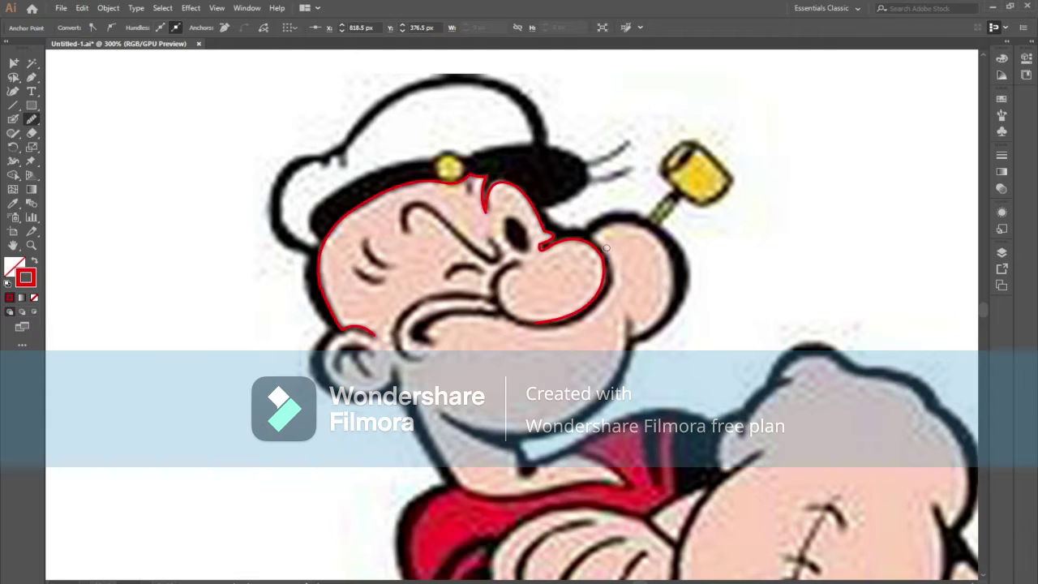
key("p")
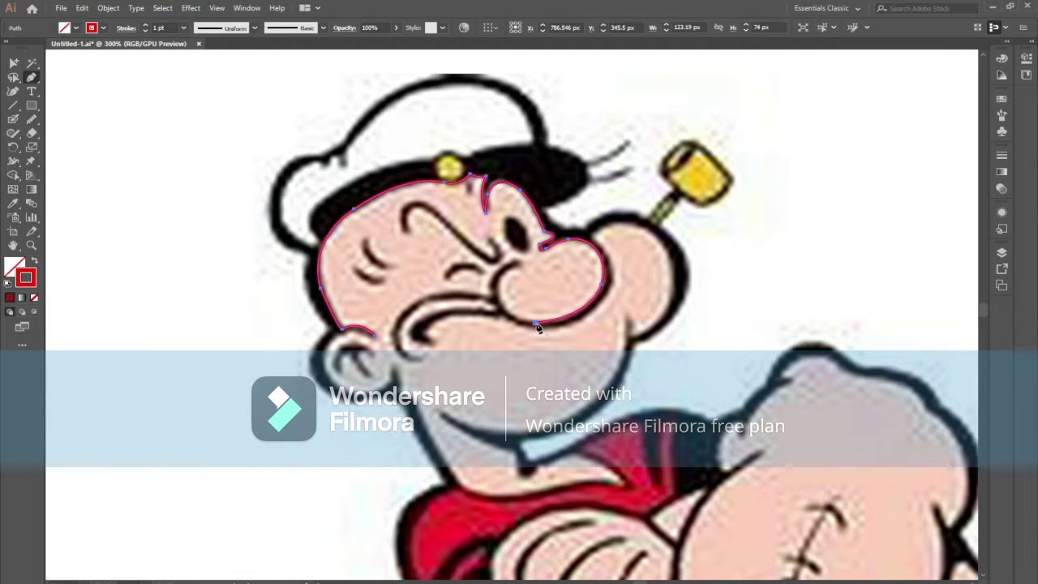
left_click(536, 325)
scroll(538, 328, "up", 2)
left_click(524, 329, "ctrl")
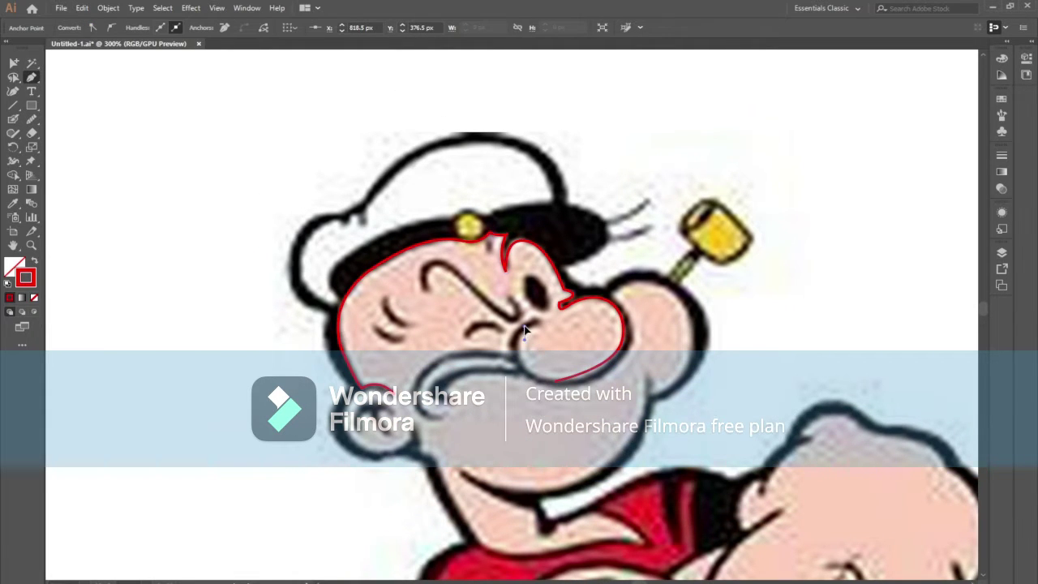
left_click(537, 337, "ctrl")
left_click(525, 361, "ctrl")
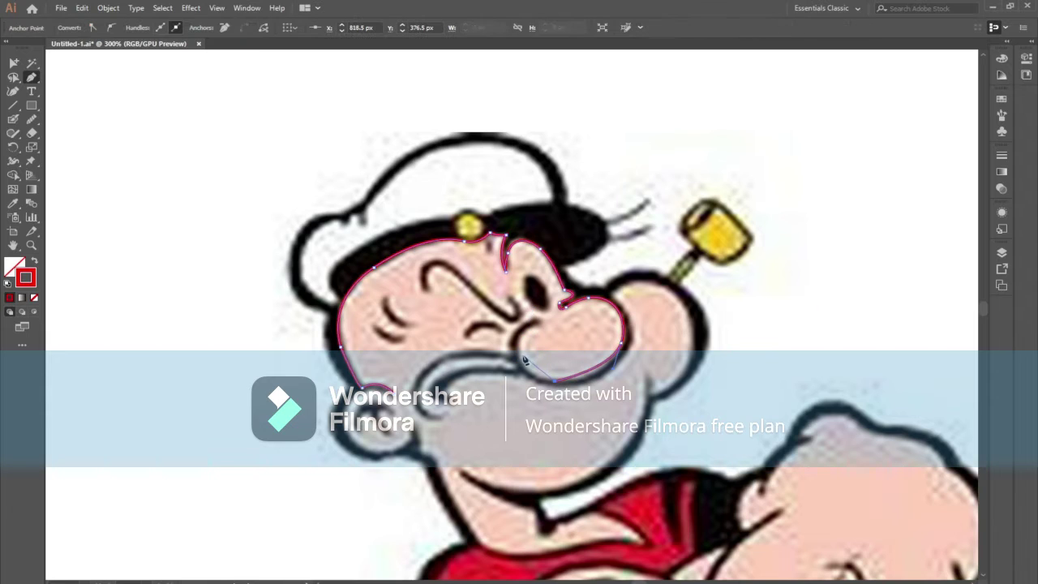
left_click(520, 356, "ctrl")
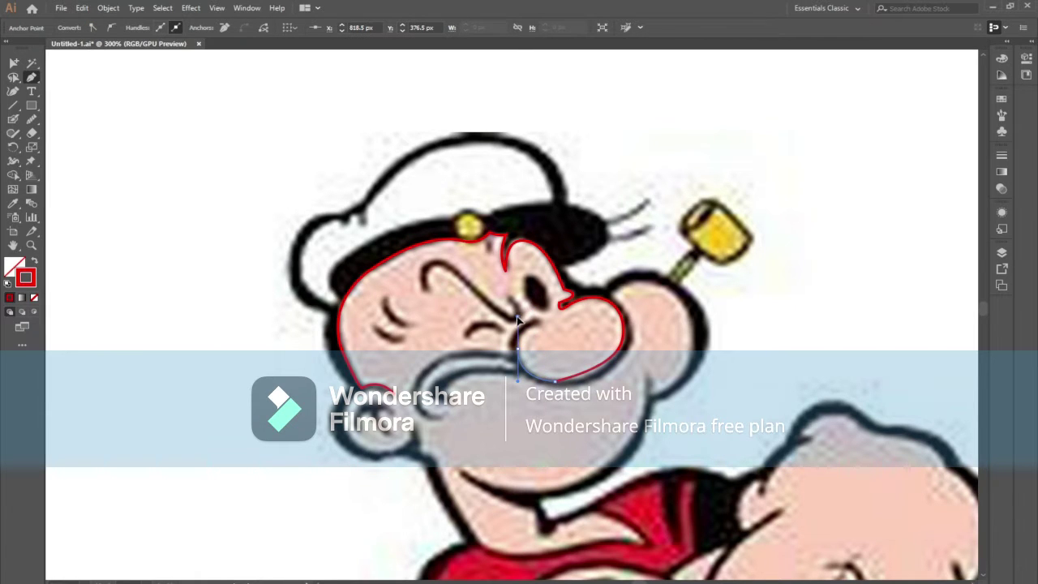
left_click(519, 325, "ctrl")
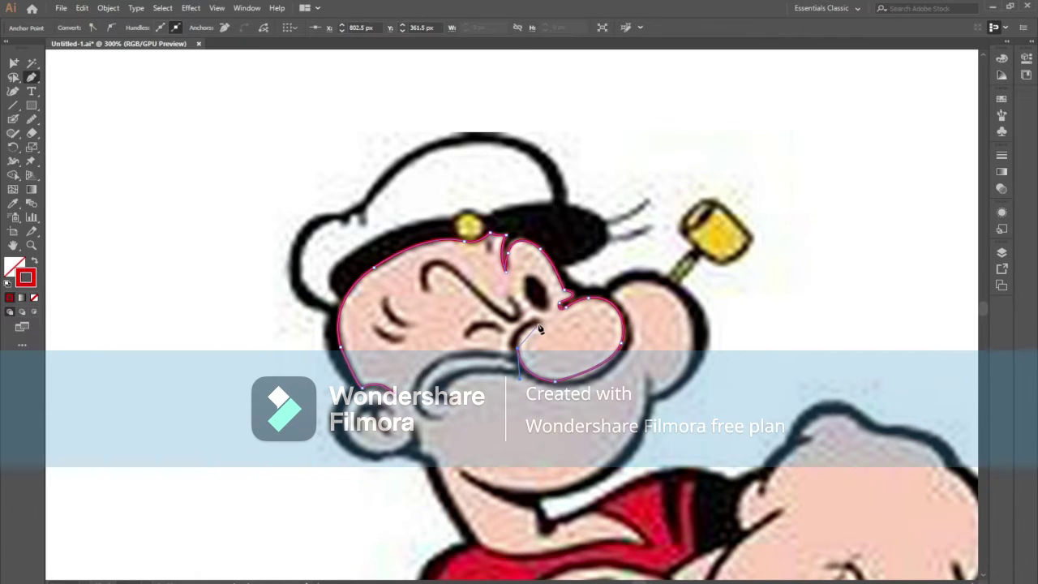
left_click(546, 328, "ctrl")
left_click(556, 321, "ctrl")
scroll(555, 318, "up", 3)
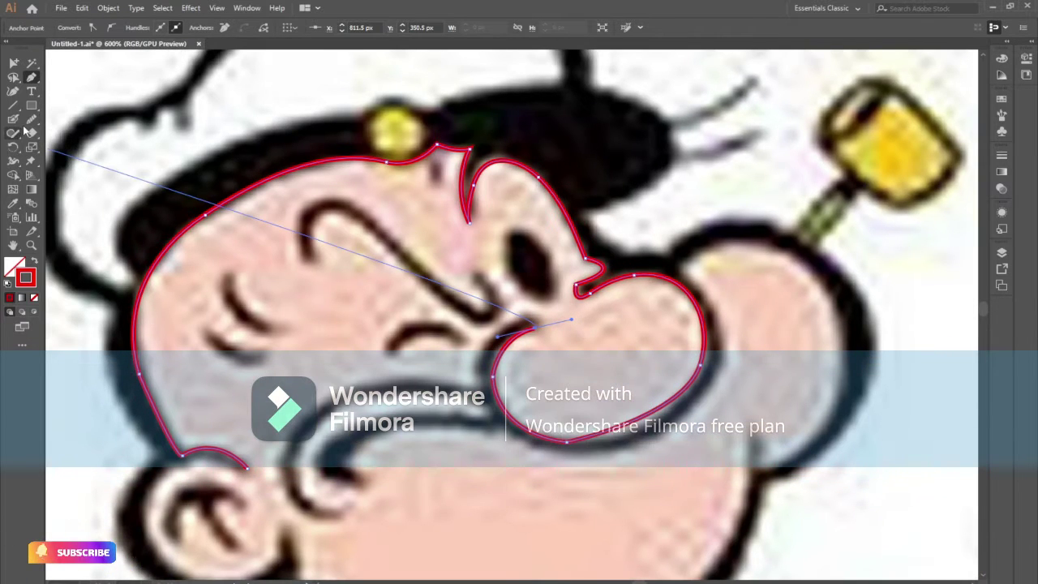
- Pick up the face outline again at its end anchor below the nose
key("n")
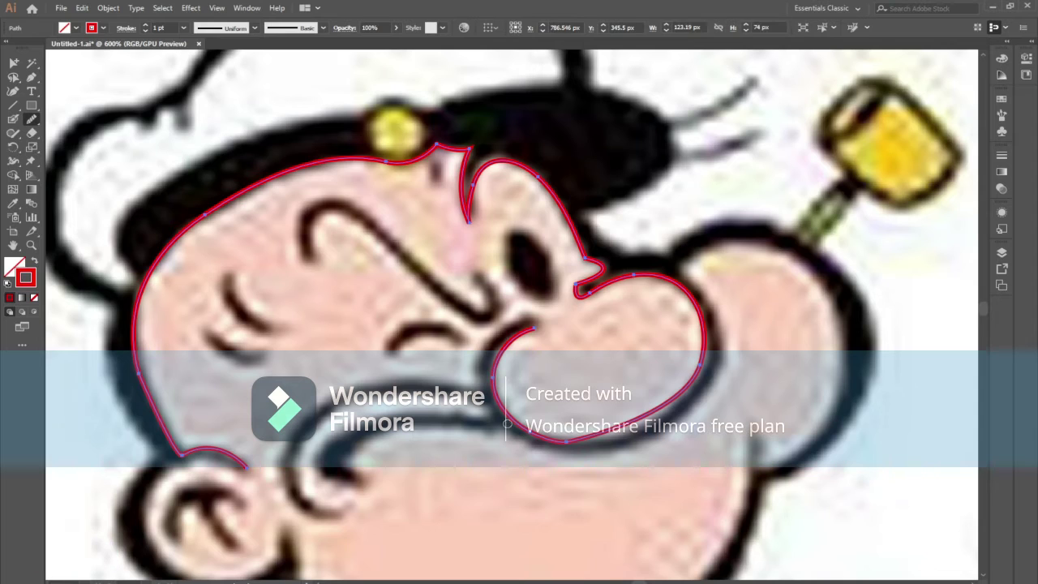
key("p")
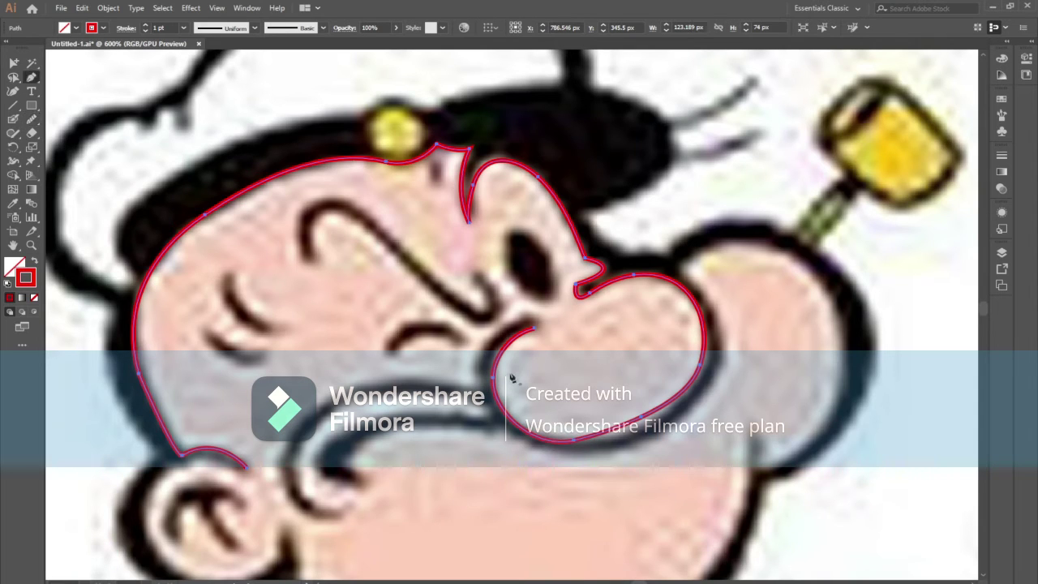
left_click(534, 330)
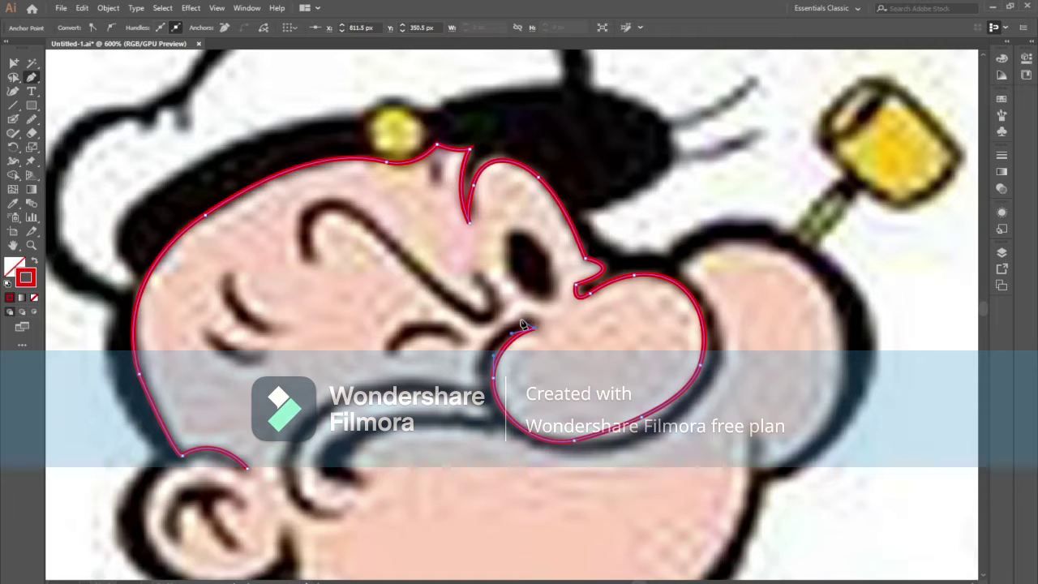
left_click(524, 326, "ctrl")
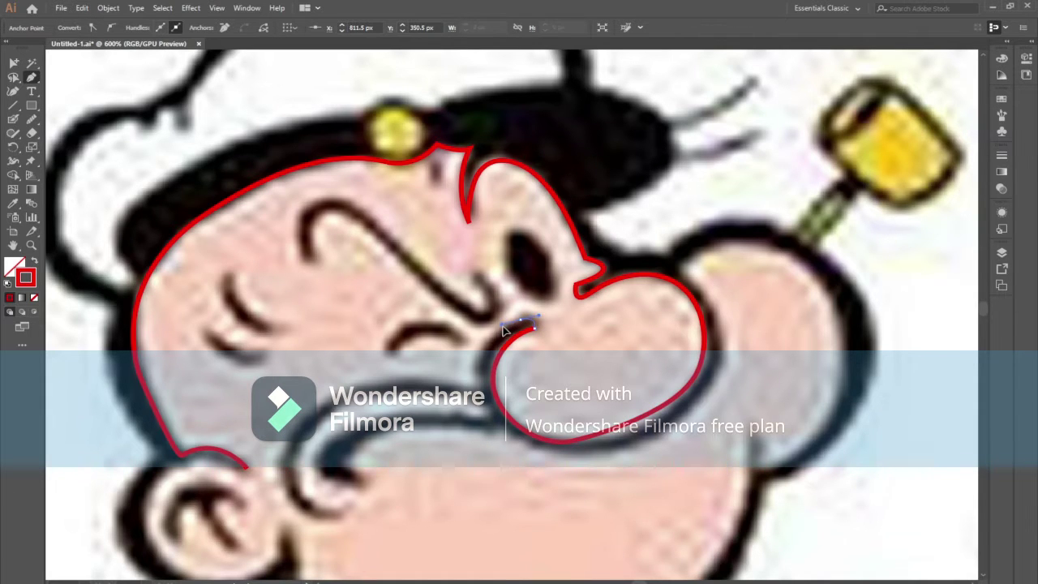
scroll(503, 331, "down", 1)
scroll(519, 339, "down", 1)
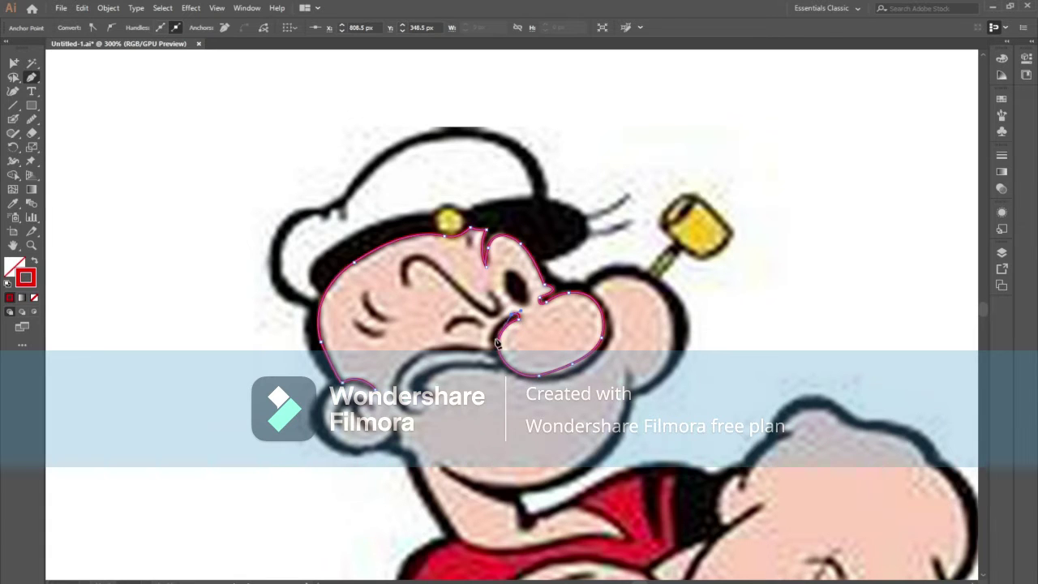
left_click(492, 348)
left_click(490, 344, "ctrl")
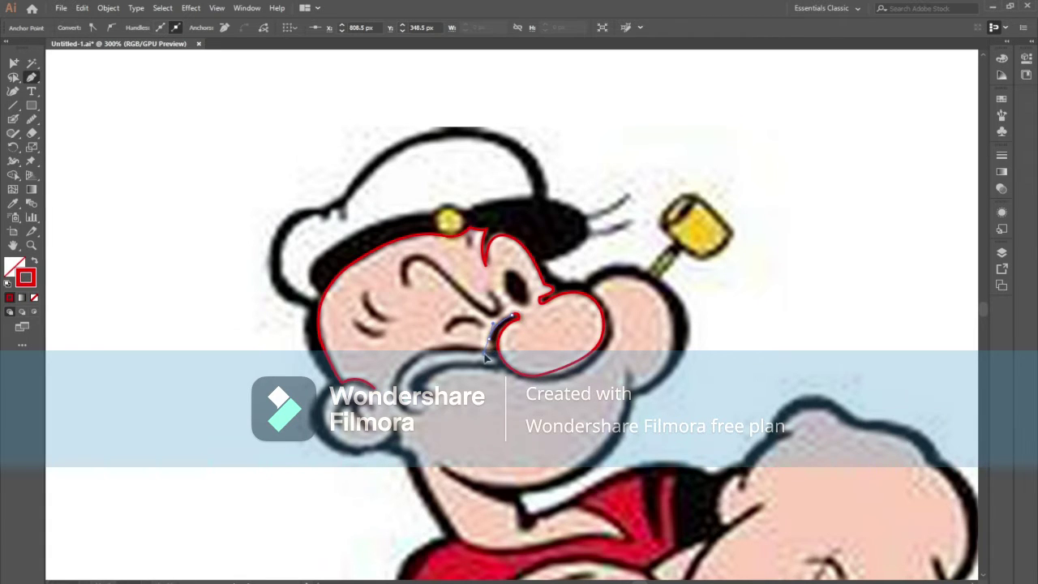
left_click(492, 348)
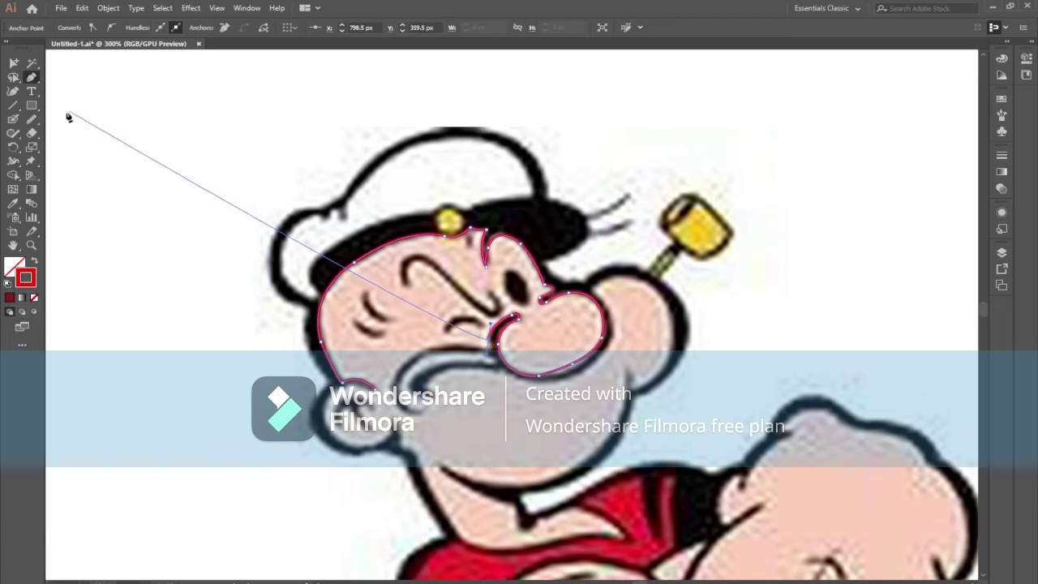
left_click(31, 118)
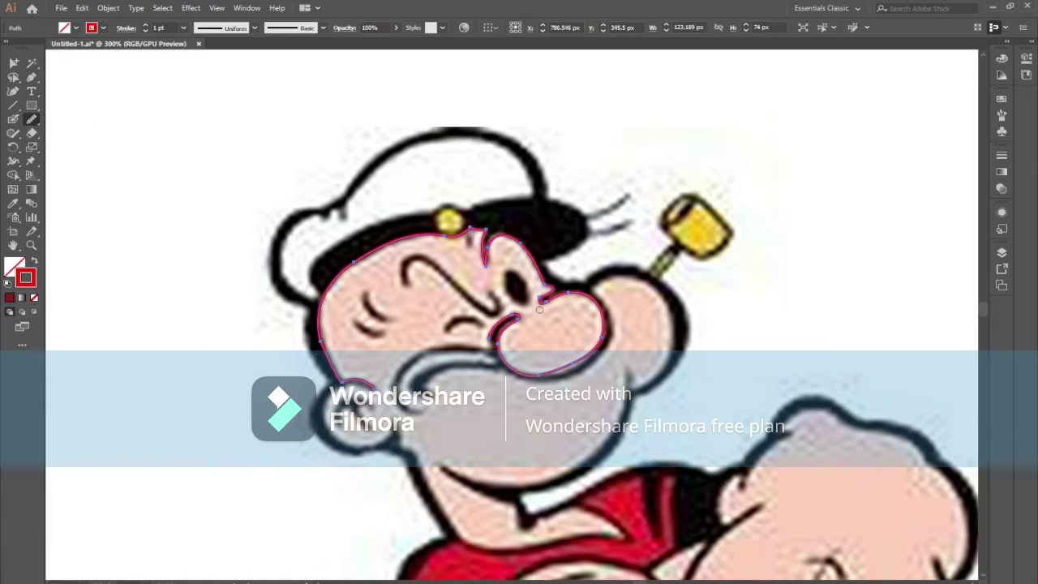
- Curve the outline down past the mouth and chin, then finish and deselect it
key("p")
left_click(490, 345)
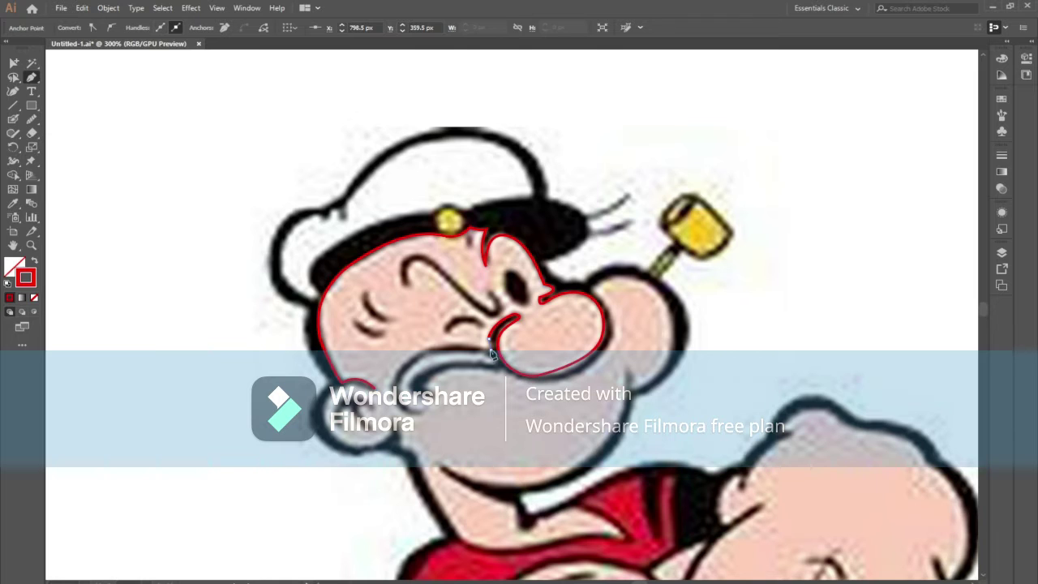
left_click(31, 119)
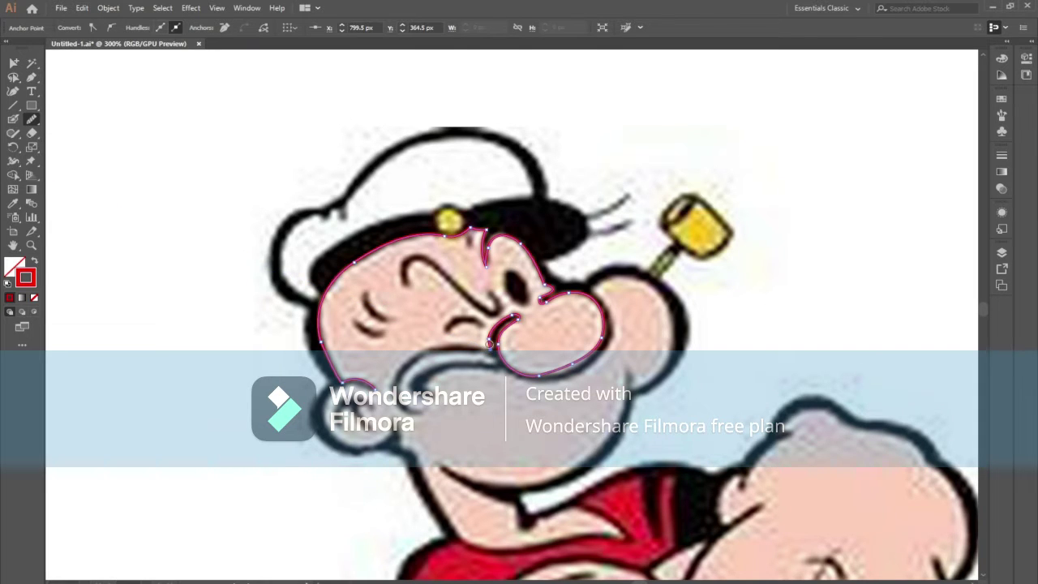
key("p")
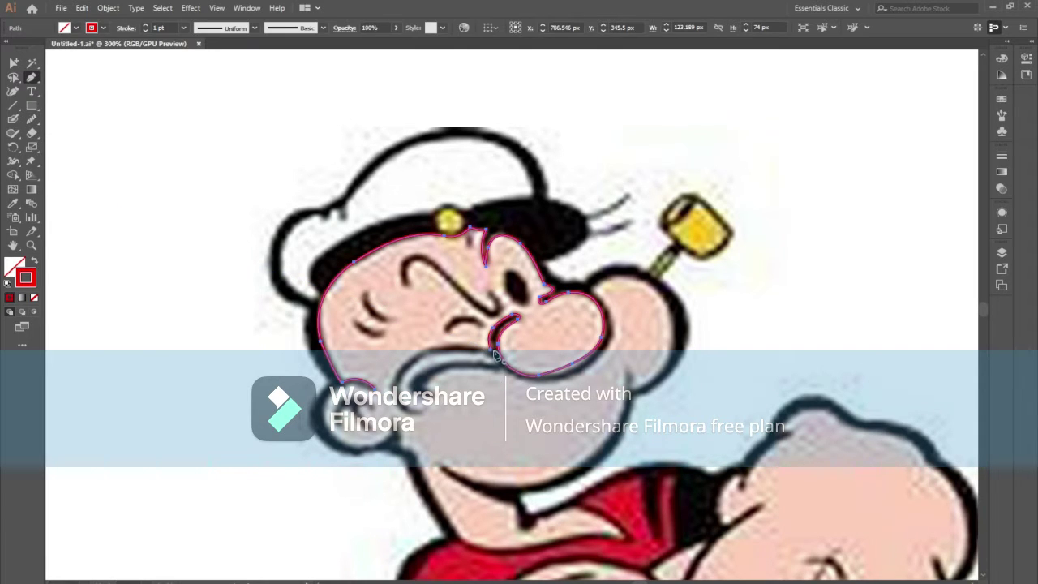
left_click(490, 347)
left_click_drag(479, 348, 515, 284)
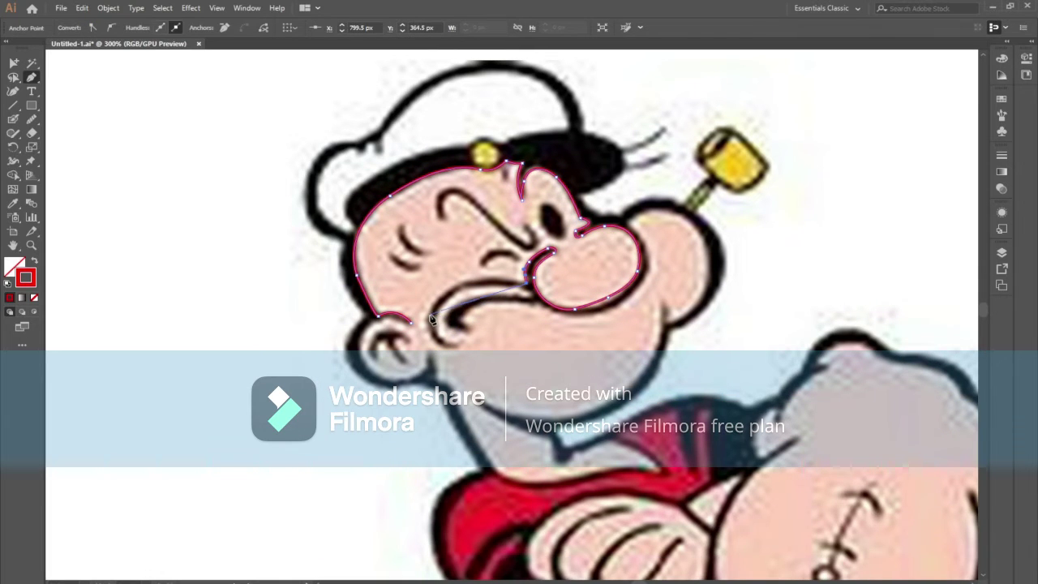
left_click_drag(431, 316, 412, 369)
scroll(430, 319, "up", 2)
scroll(388, 280, "up", 3)
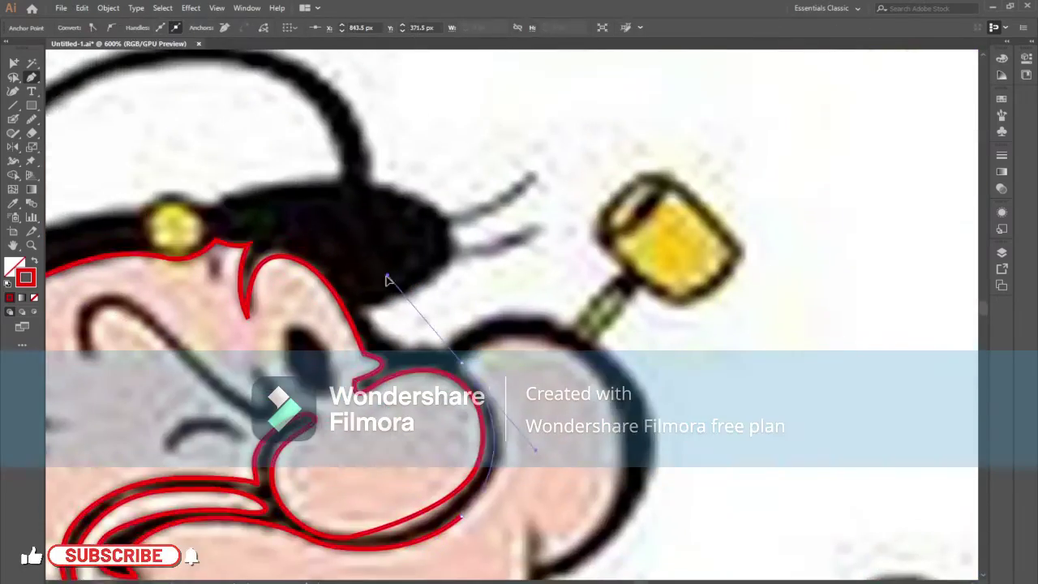
scroll(388, 280, "down", 2)
scroll(491, 308, "up", 1)
scroll(491, 308, "up", 1)
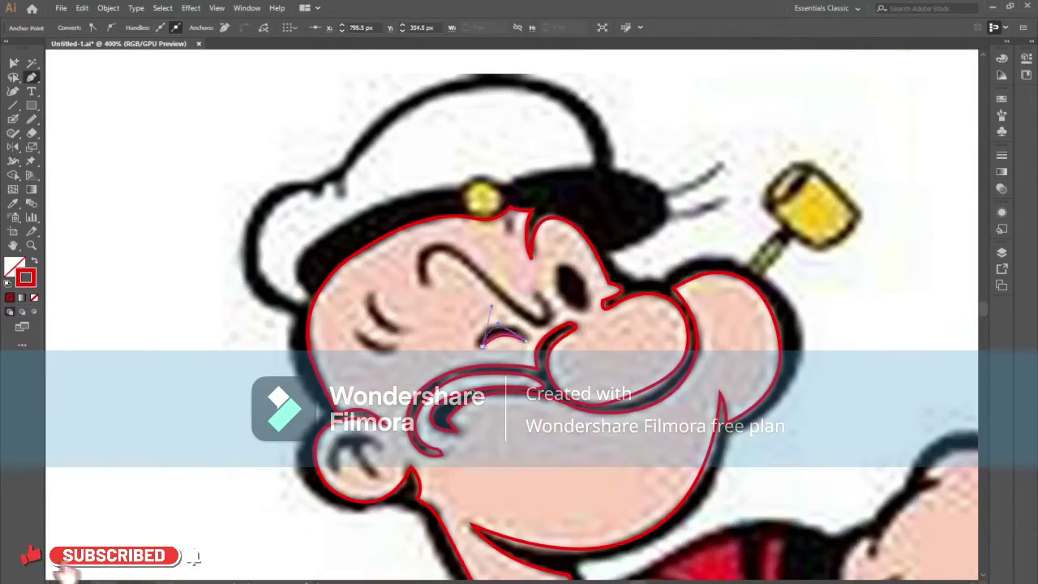
key("v")
scroll(454, 359, "up", 2)
scroll(454, 360, "down", 2)
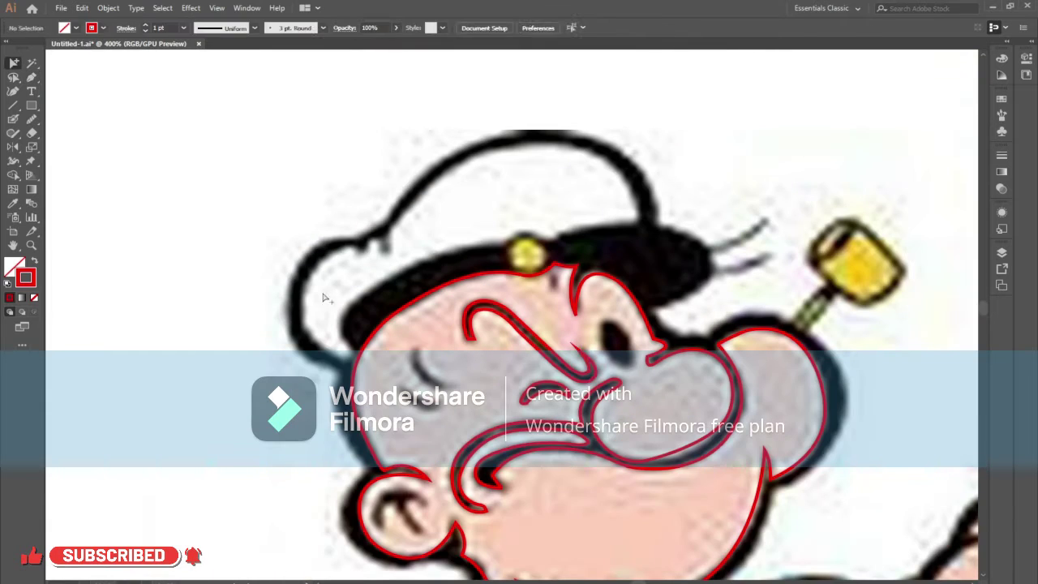
scroll(427, 322, "down", 3)
- Make the face outline a compound path and swap fill/stroke so it fills solid red
left_click(517, 297)
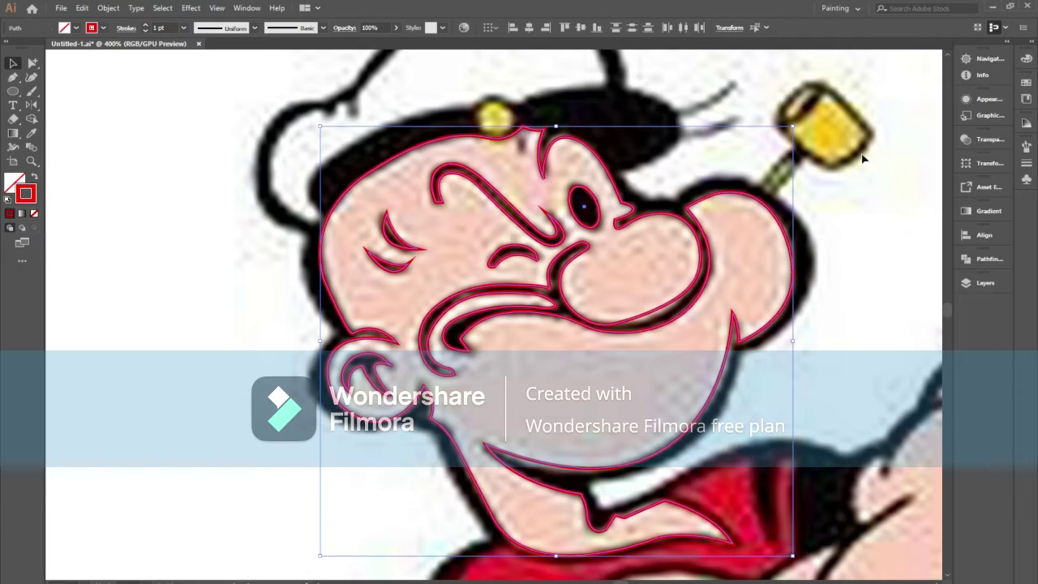
key("ctrl+8")
left_click(35, 178)
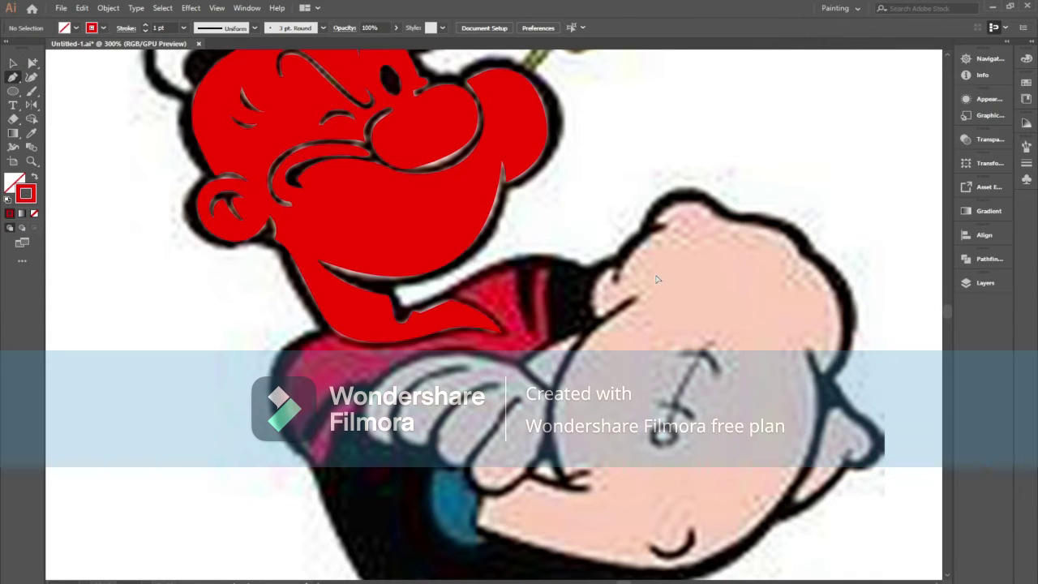
key("ctrl+minus")
scroll(658, 280, "up", 1)
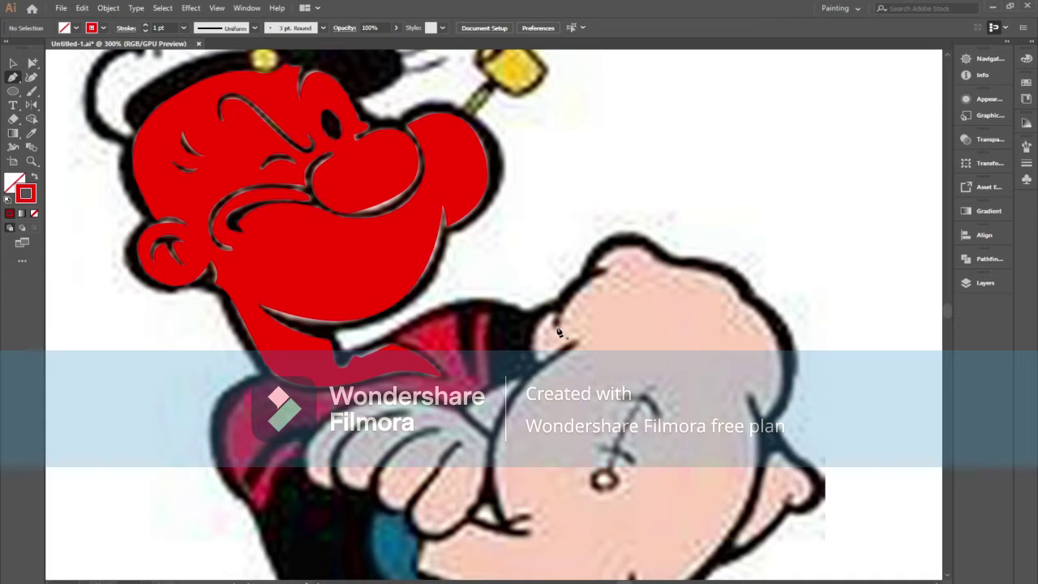
- Start a new red path at the forearm's top edge, curving down its inner left side
left_click(559, 328)
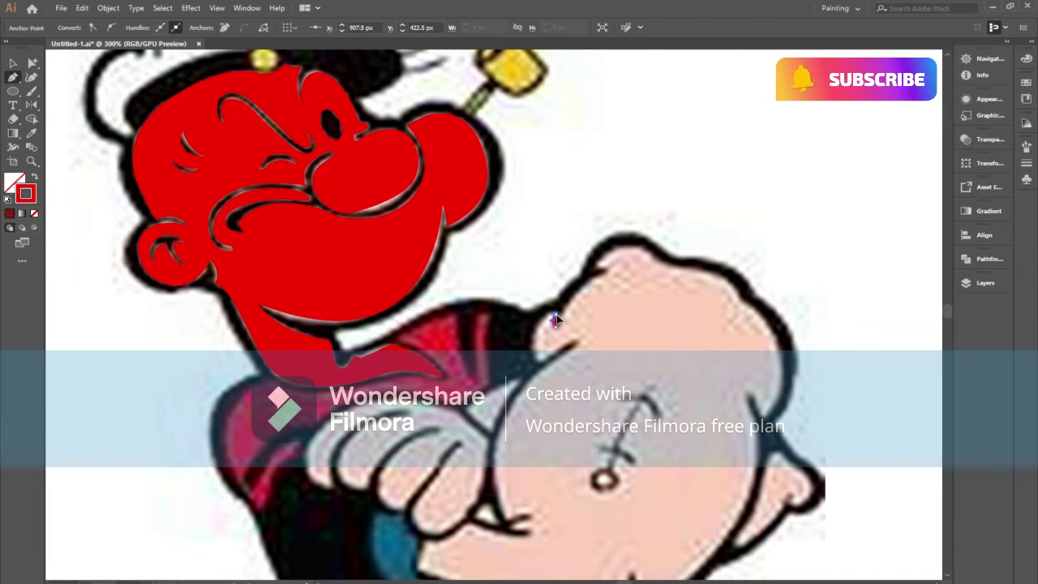
left_click_drag(535, 340, 527, 370)
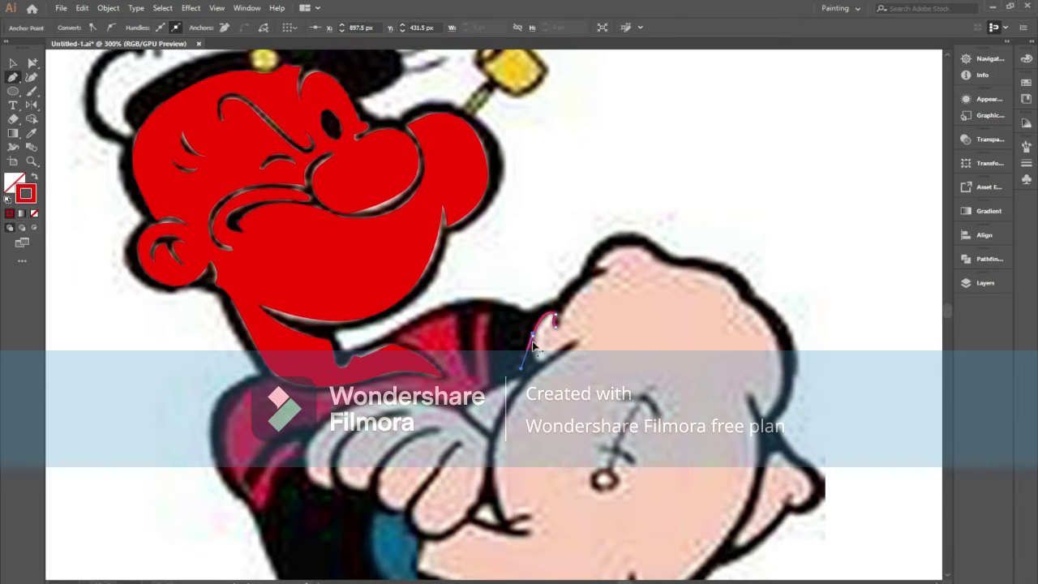
key("ctrl+plus")
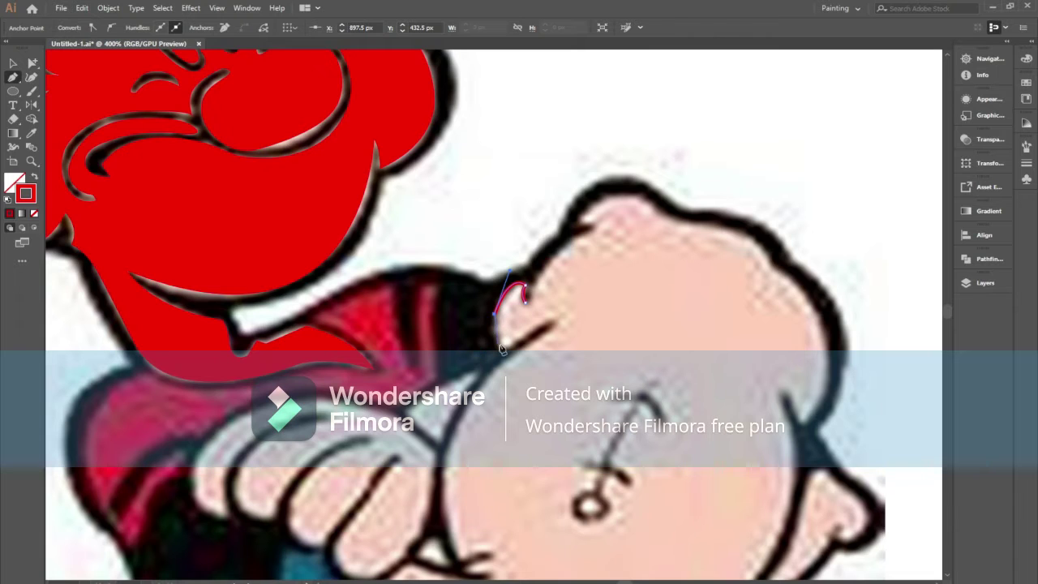
mouse_move(510, 347)
left_mouse_down()
mouse_move(534, 341)
mouse_move(526, 346)
left_mouse_up()
left_click(556, 322)
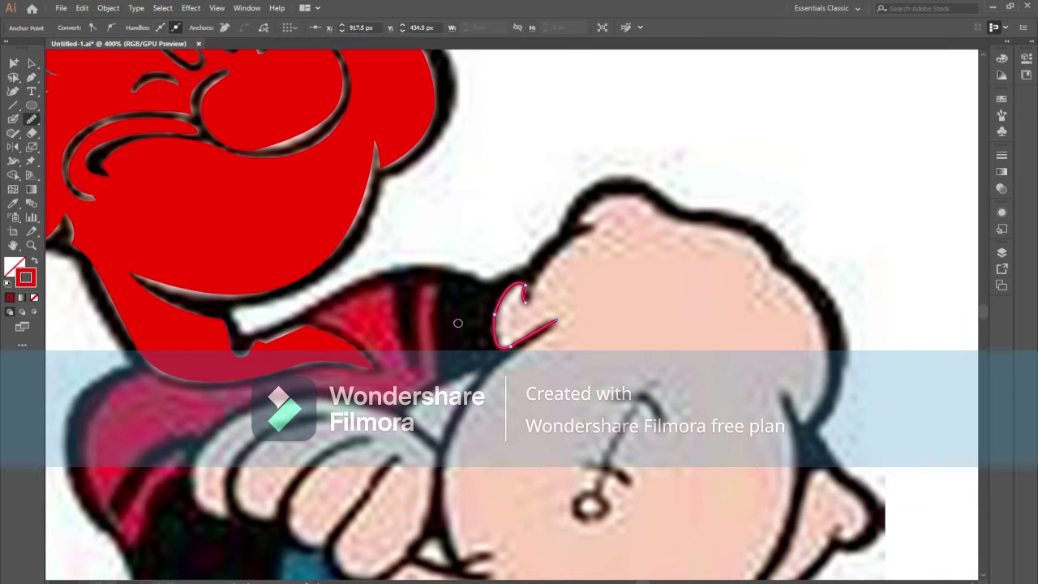
key("Return")
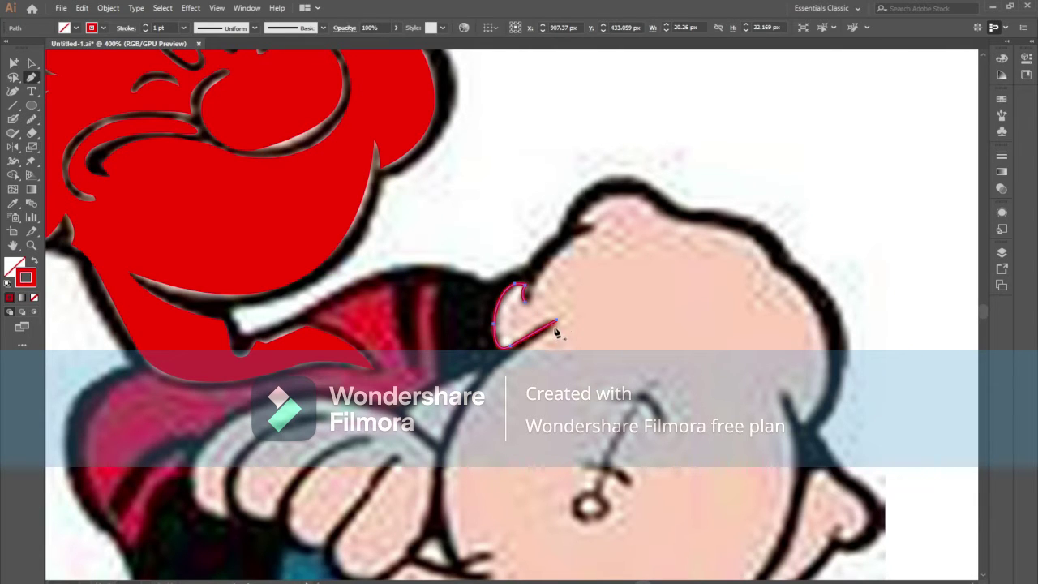
left_click(556, 322)
scroll(519, 365, "down", 2)
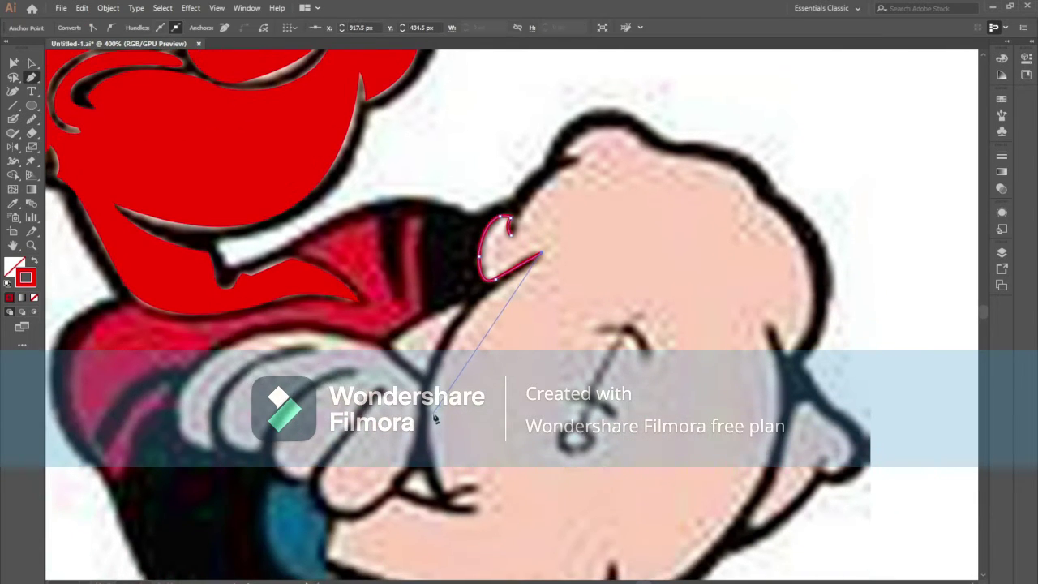
scroll(476, 313, "down", 1, "alt")
scroll(485, 325, "down", 1, "alt")
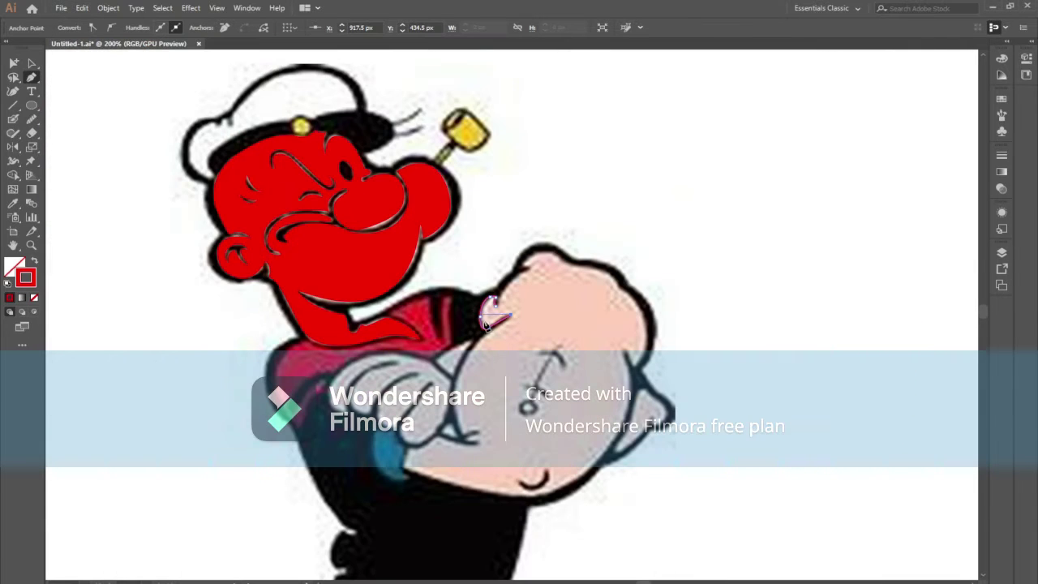
mouse_move(465, 439)
left_mouse_down()
mouse_move(497, 515)
mouse_move(467, 439)
left_mouse_up()
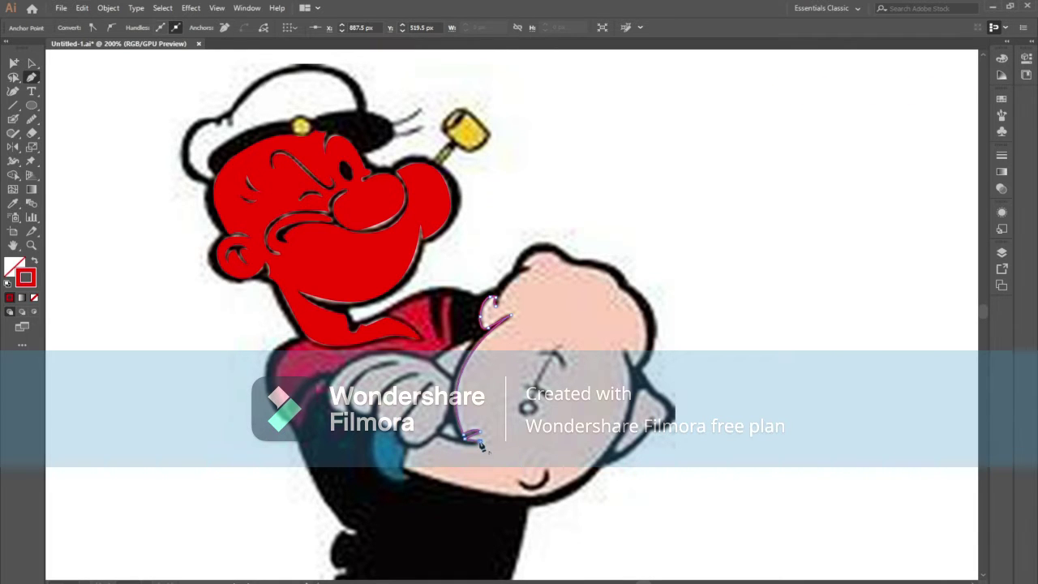
- Redraw the forearm's bottom curve and add anchors along the fist, ending in a sharp corner
key("ctrl+=")
key("ctrl+=")
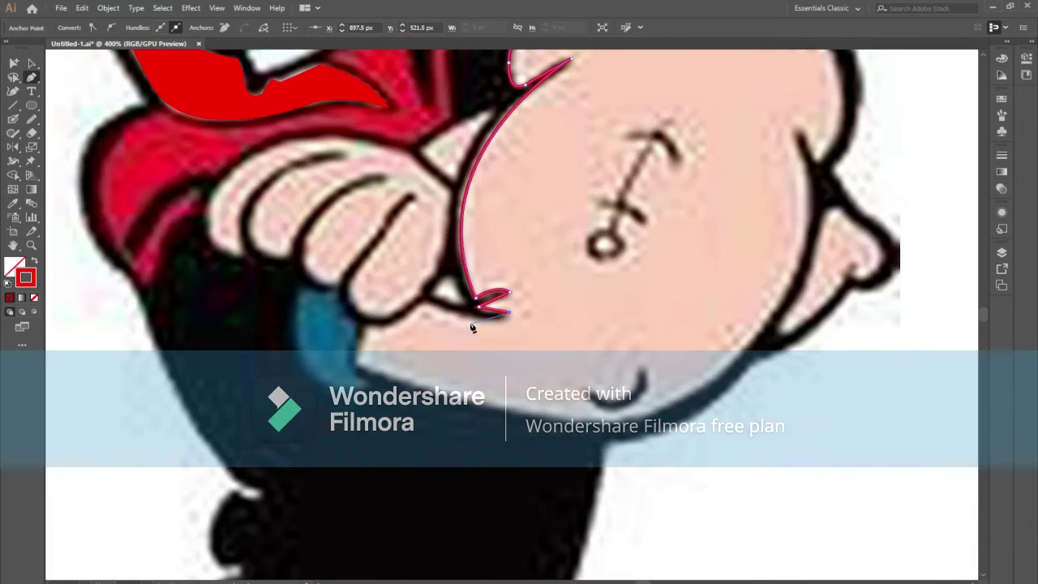
key("ctrl+z")
left_click_drag(506, 315, 512, 318)
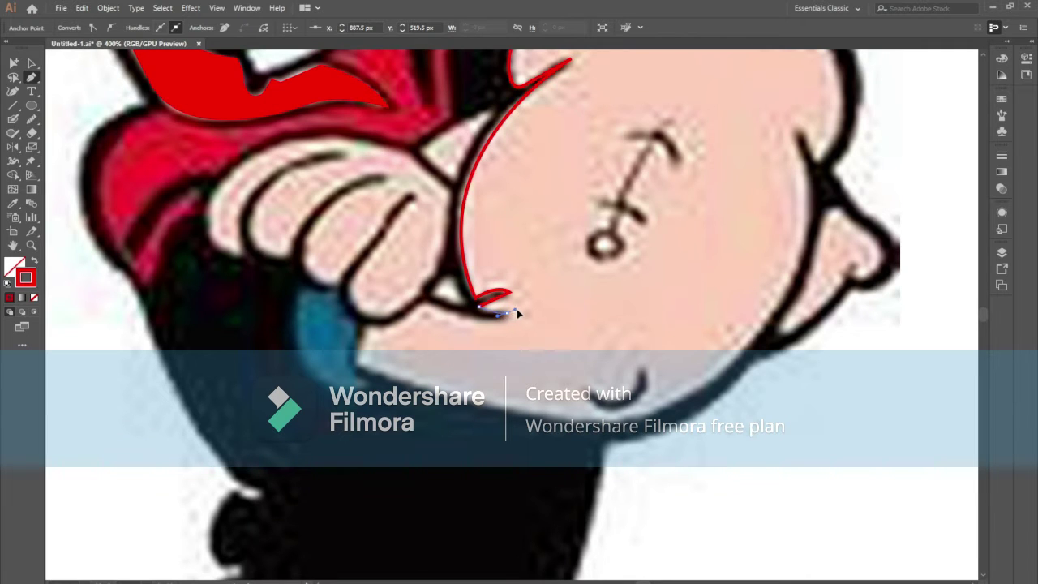
left_click(484, 323, "ctrl")
left_click(490, 322, "ctrl")
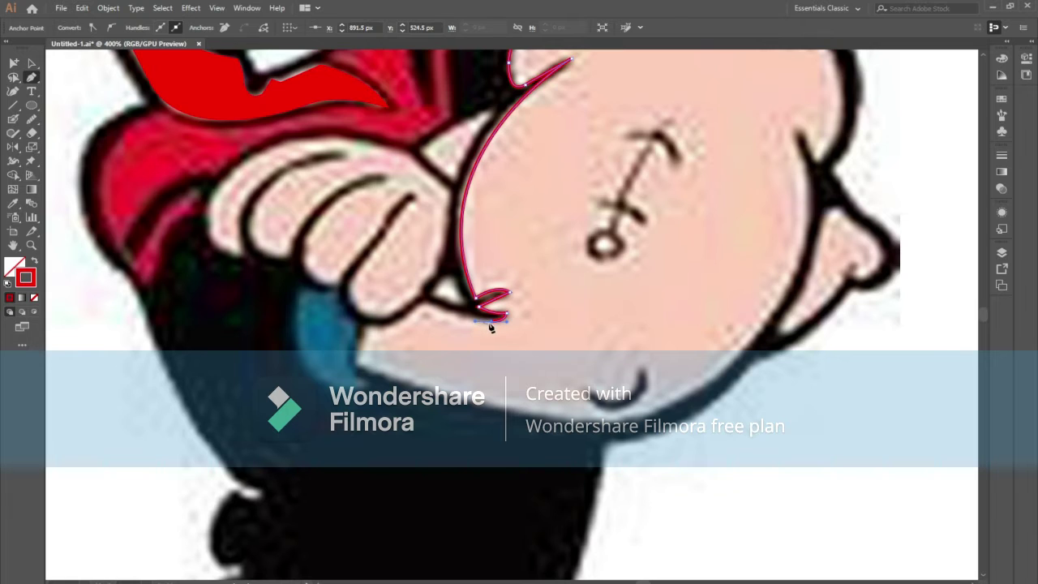
left_click(491, 323)
left_click_drag(425, 307, 398, 292)
left_click(365, 327)
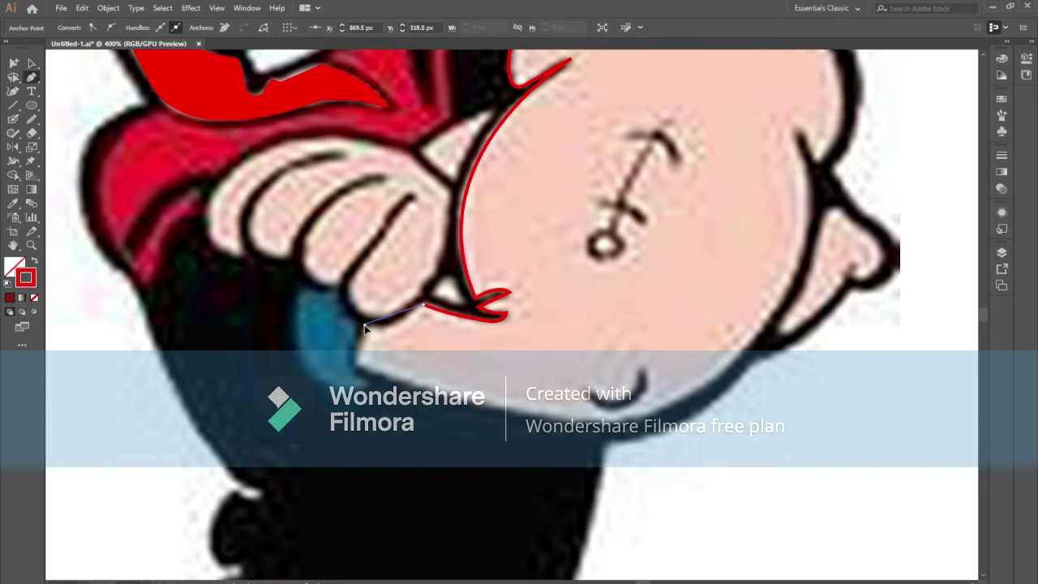
left_click_drag(336, 314, 331, 325)
key("ctrl+z")
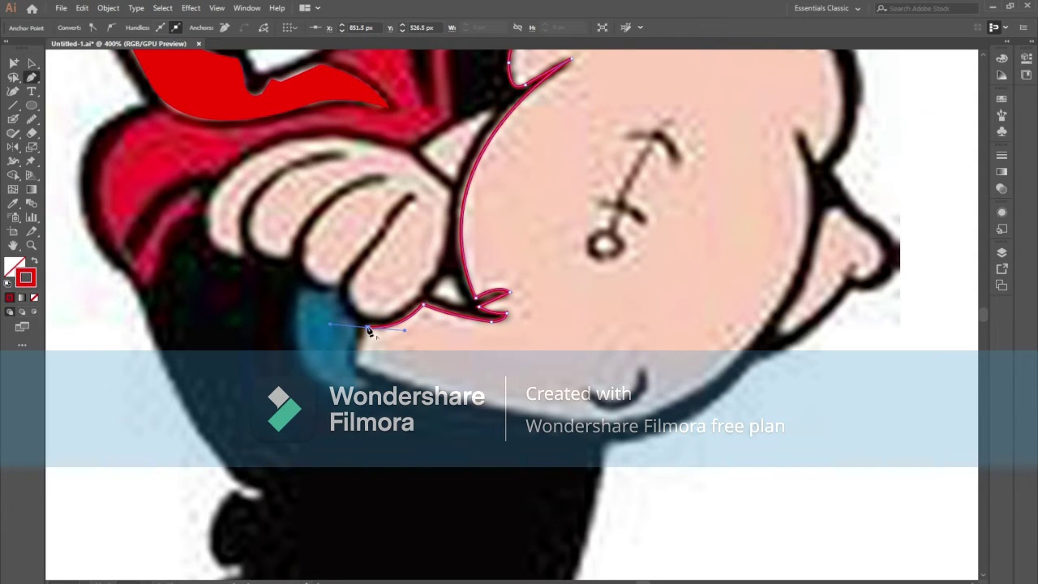
left_click(368, 329)
- Curve the outline along the forearm's lower edge and up its right side past the anchor tattoo
scroll(357, 369, "up", 2)
scroll(356, 369, "right", 2)
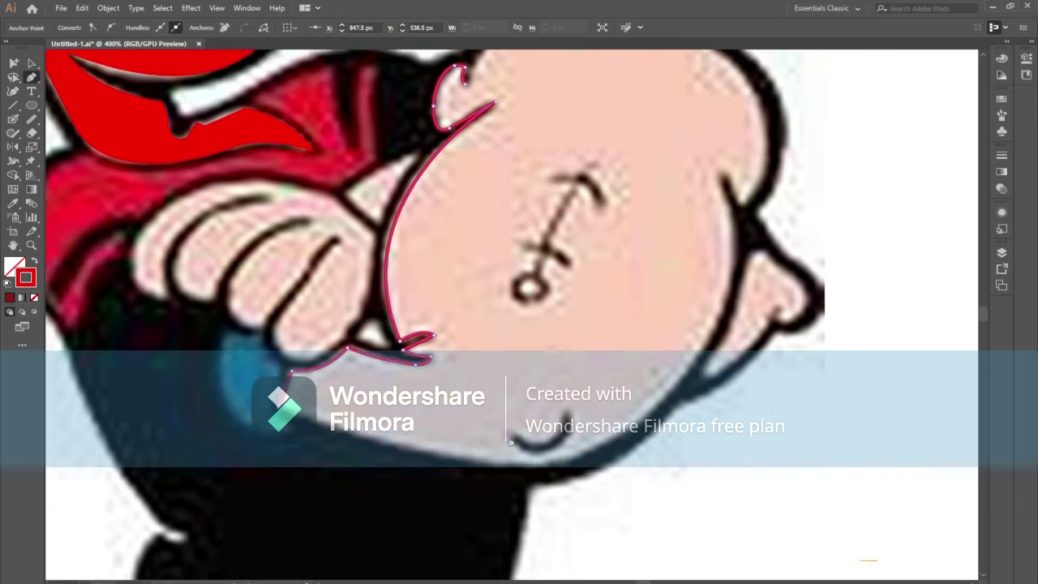
mouse_move(615, 445)
left_mouse_down()
mouse_move(682, 412)
mouse_move(730, 373)
mouse_move(720, 369)
left_mouse_up()
left_click(616, 449)
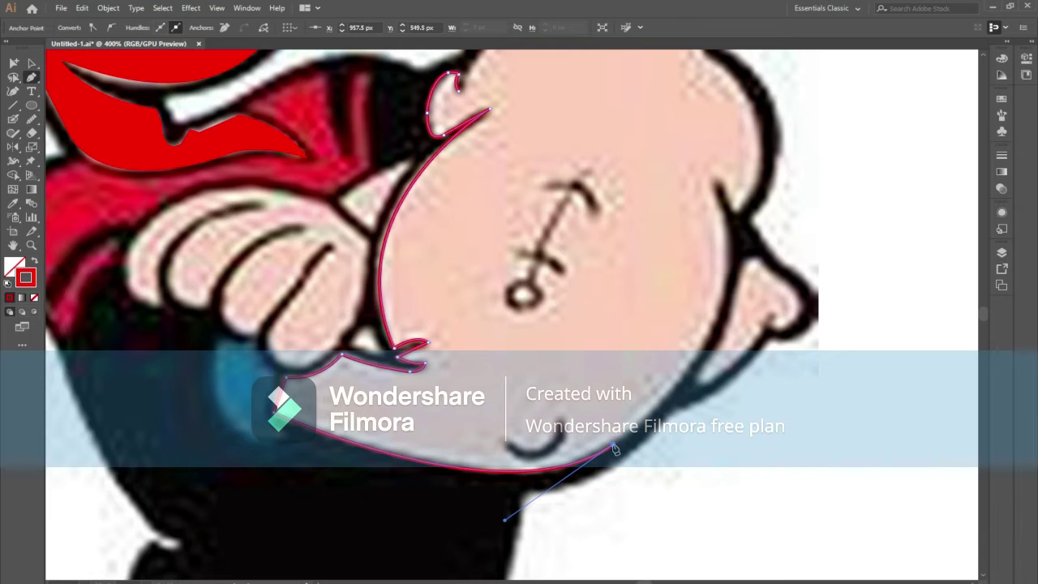
scroll(641, 357, "up", 2)
scroll(641, 357, "right", 1)
mouse_move(663, 220)
left_mouse_down()
mouse_move(611, 137)
mouse_move(625, 104)
left_mouse_up()
scroll(625, 155, "up", 1)
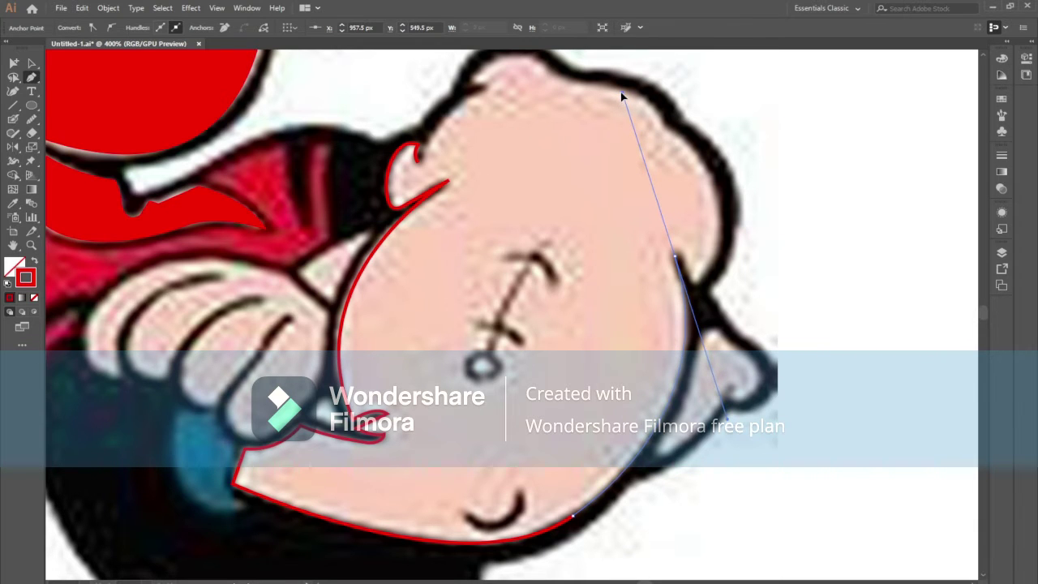
left_click_drag(625, 103, 622, 92)
- Trace over the top of the forearm and close the path at its starting anchor
scroll(693, 381, "up", 3)
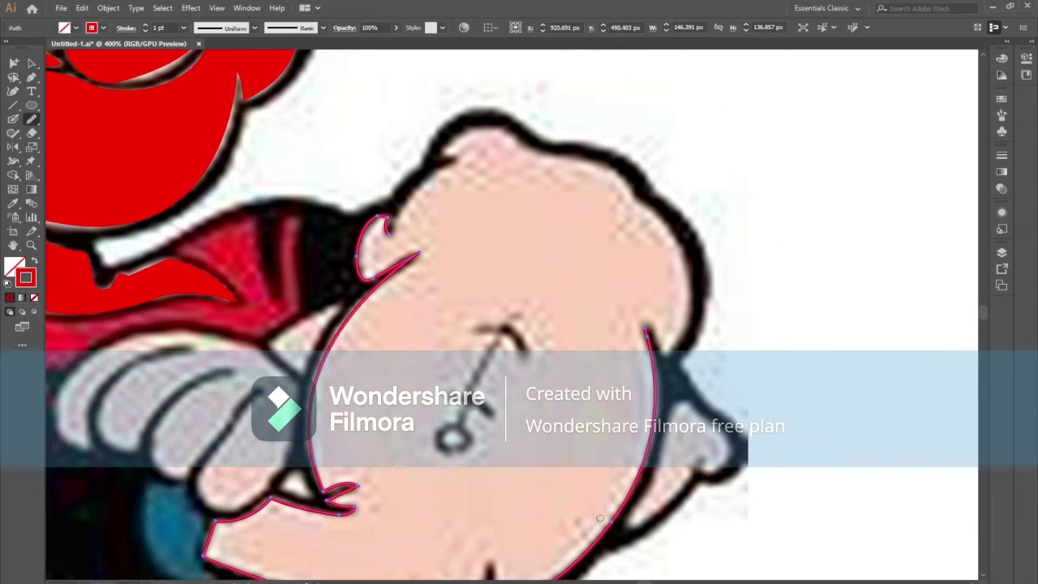
scroll(694, 381, "up", 3)
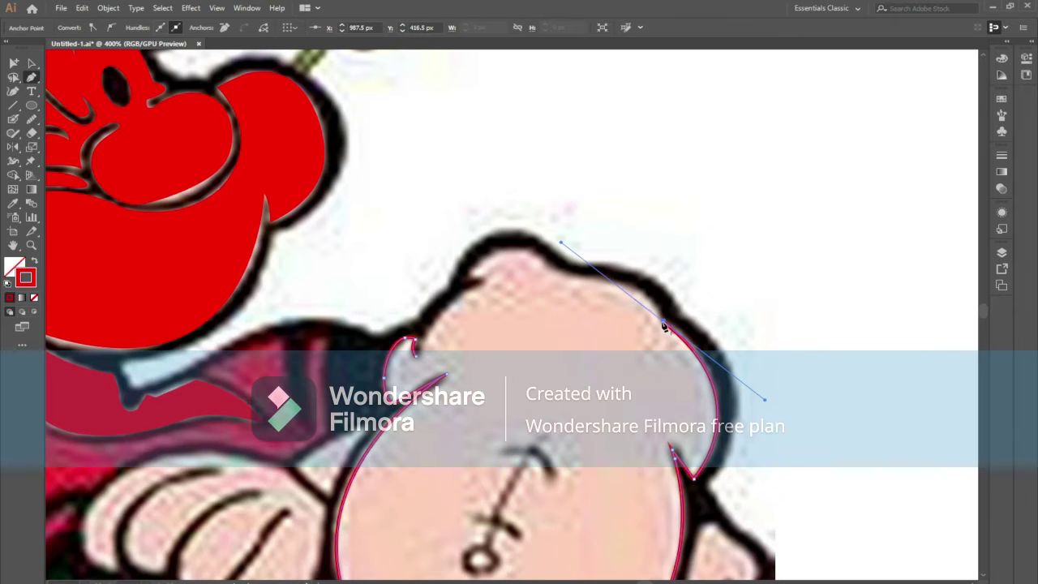
scroll(617, 333, "up", 1)
left_click_drag(576, 329, 555, 307)
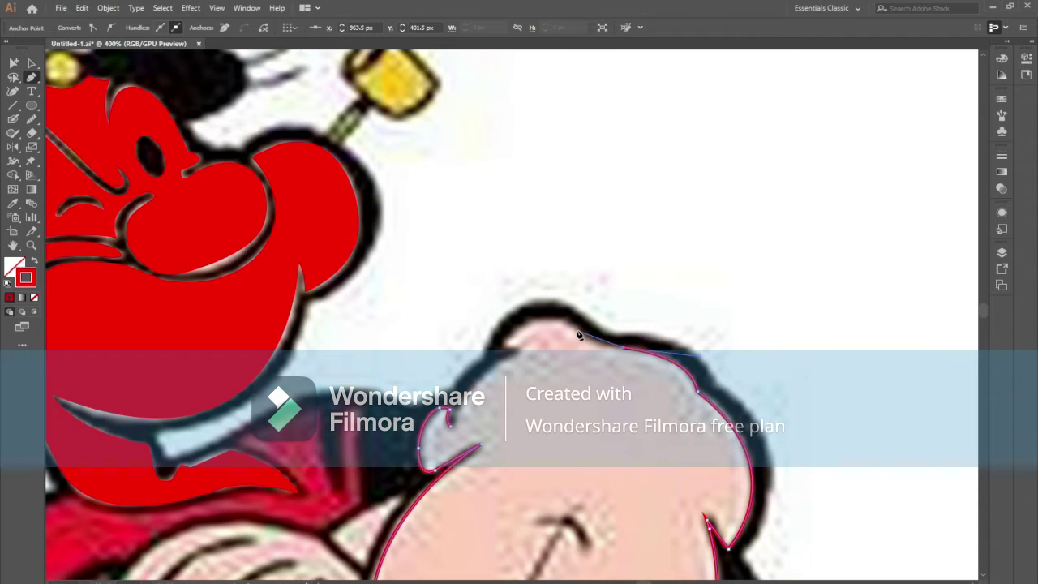
key("n")
left_click_drag(191, 192, 233, 148)
key("p")
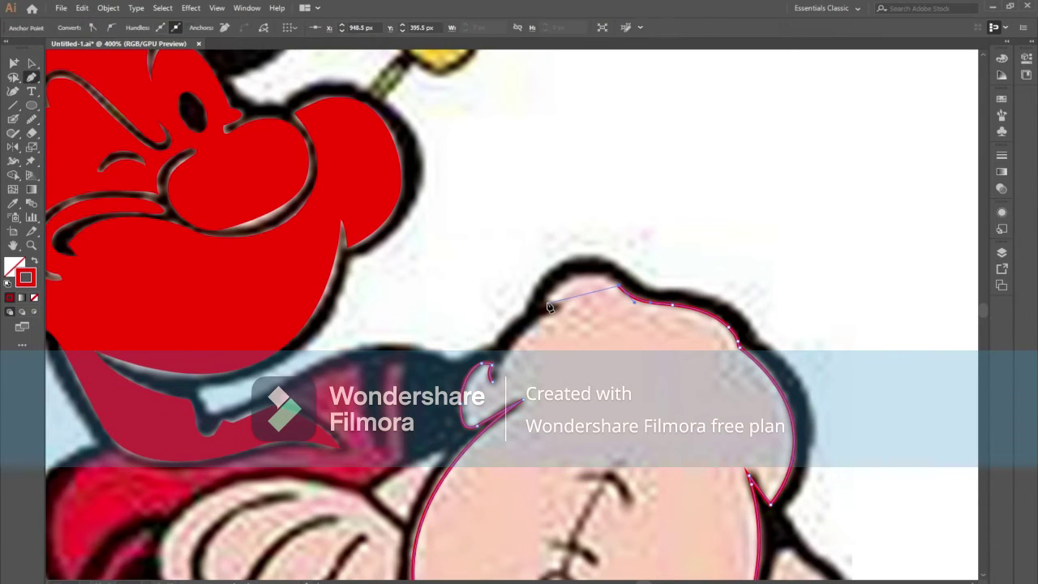
left_click_drag(527, 354, 515, 342)
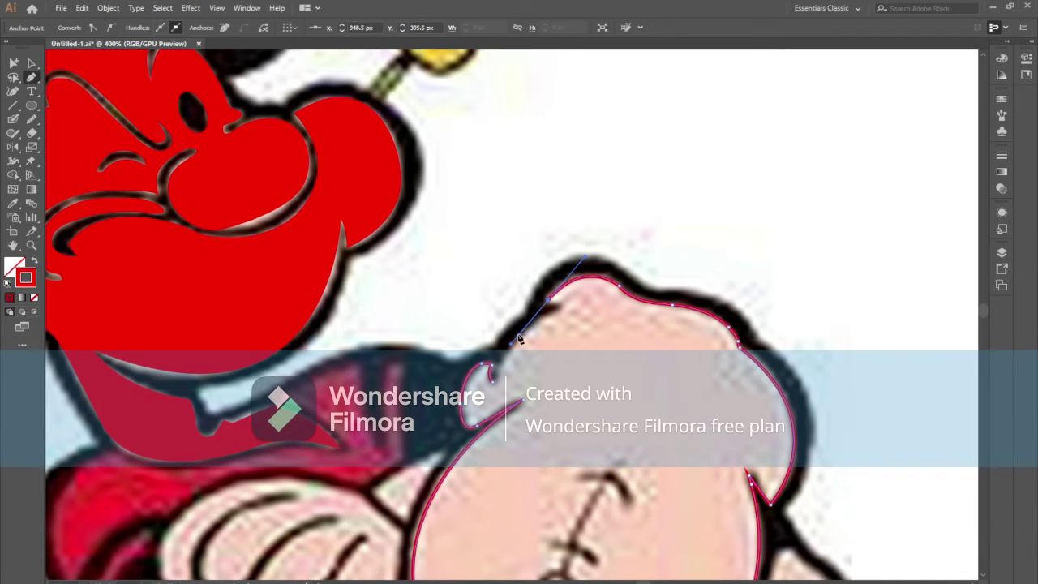
left_click(549, 304)
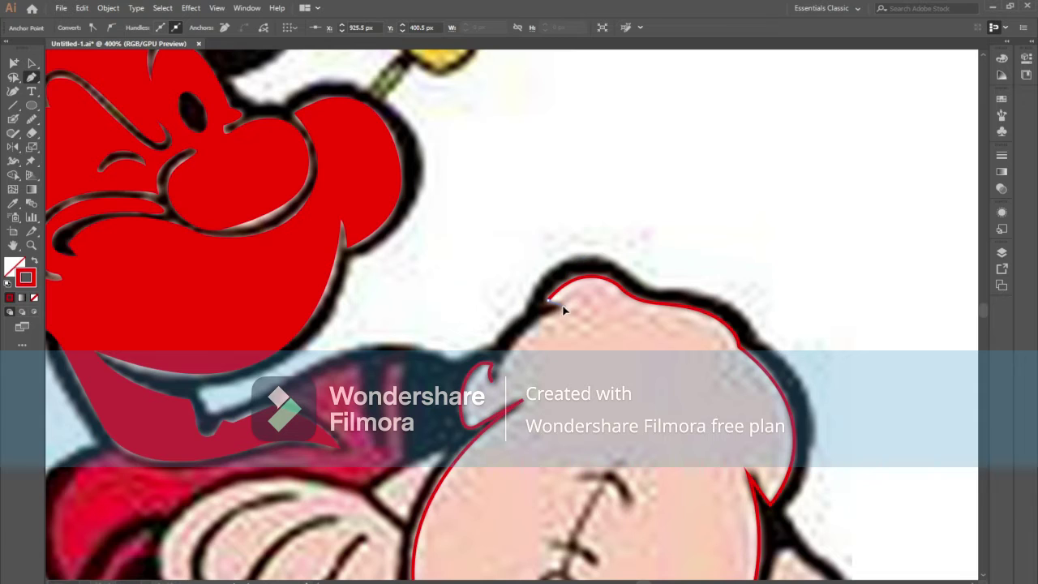
left_click(491, 378)
- Select the closed forearm outline, look it over, and deselect it
left_click(475, 436, "ctrl")
scroll(475, 436, "down", 1)
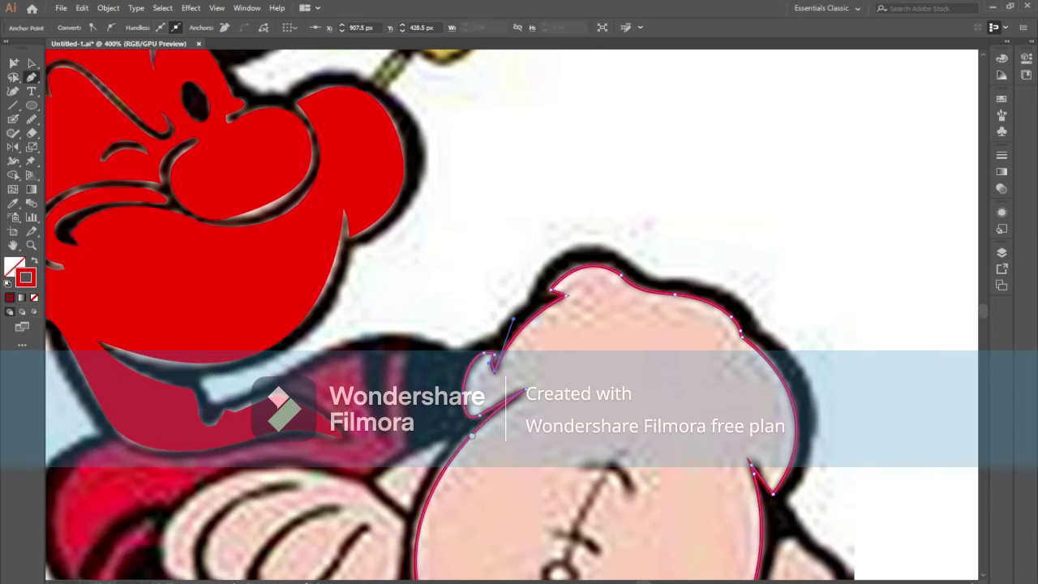
scroll(519, 317, "down", 5)
scroll(501, 290, "down", 3)
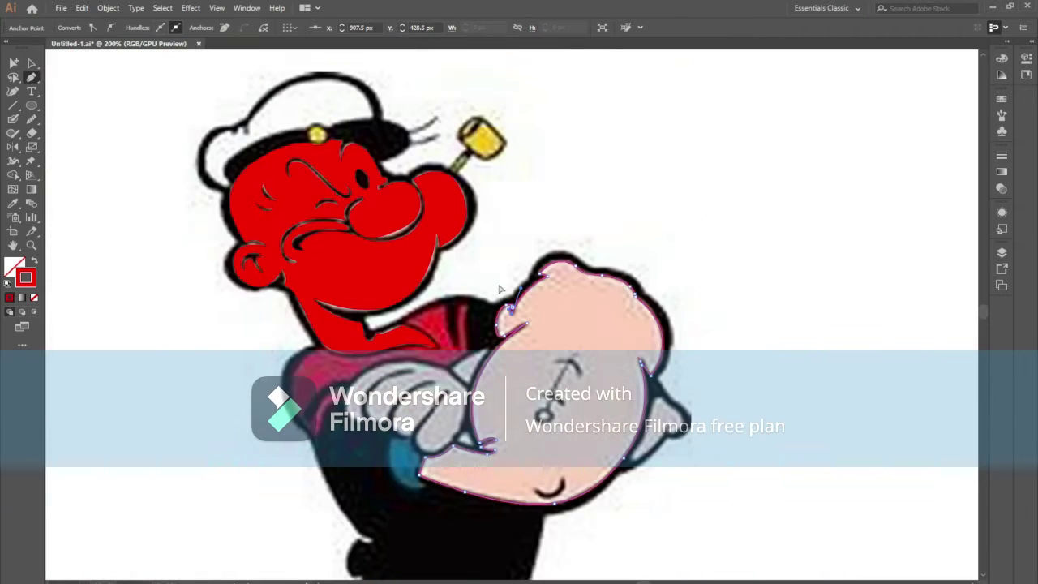
scroll(559, 382, "up", 1)
scroll(601, 434, "up", 1)
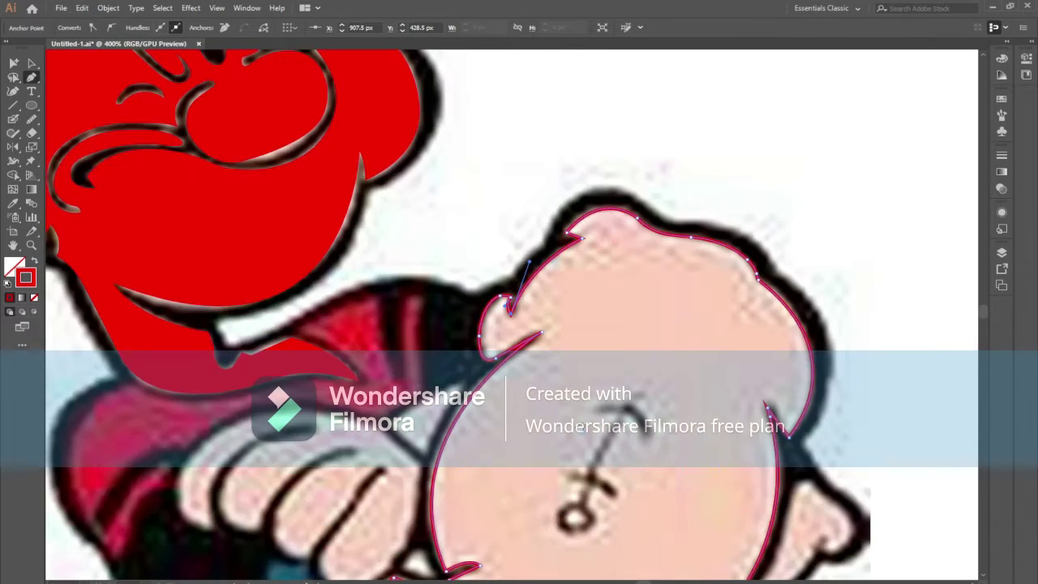
scroll(600, 434, "up", 1)
key("Escape")
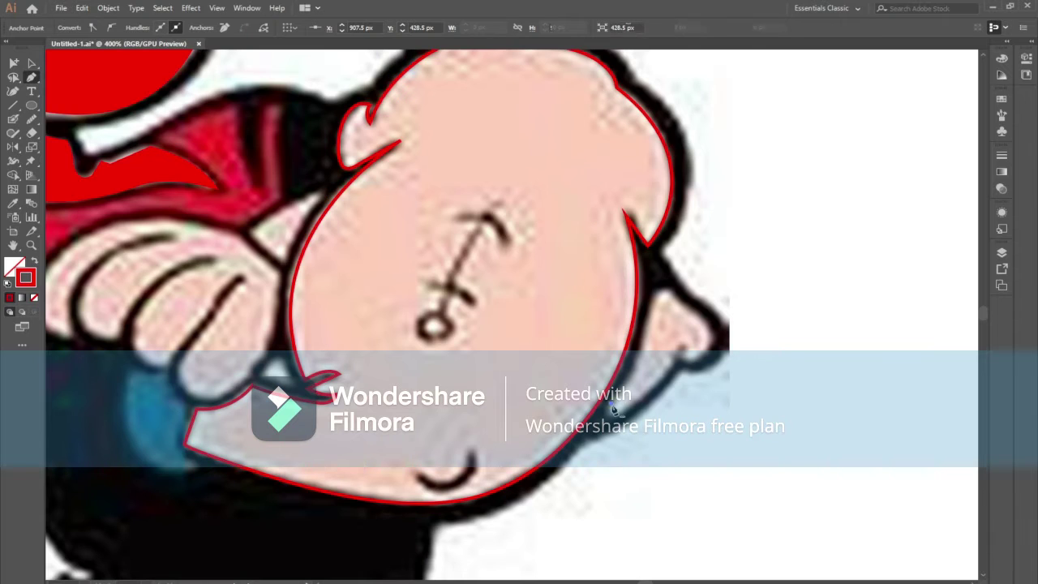
- Trace a closed red outline around the small pink piece right of the forearm
left_click(642, 408)
left_click_drag(692, 328, 693, 325)
left_click_drag(711, 357, 717, 356)
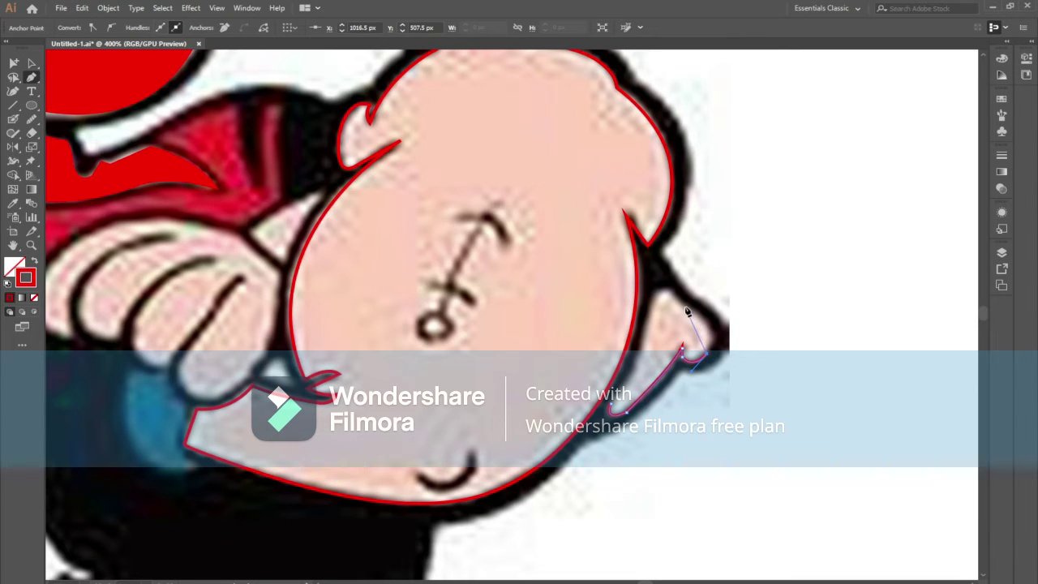
left_click_drag(686, 308, 639, 285)
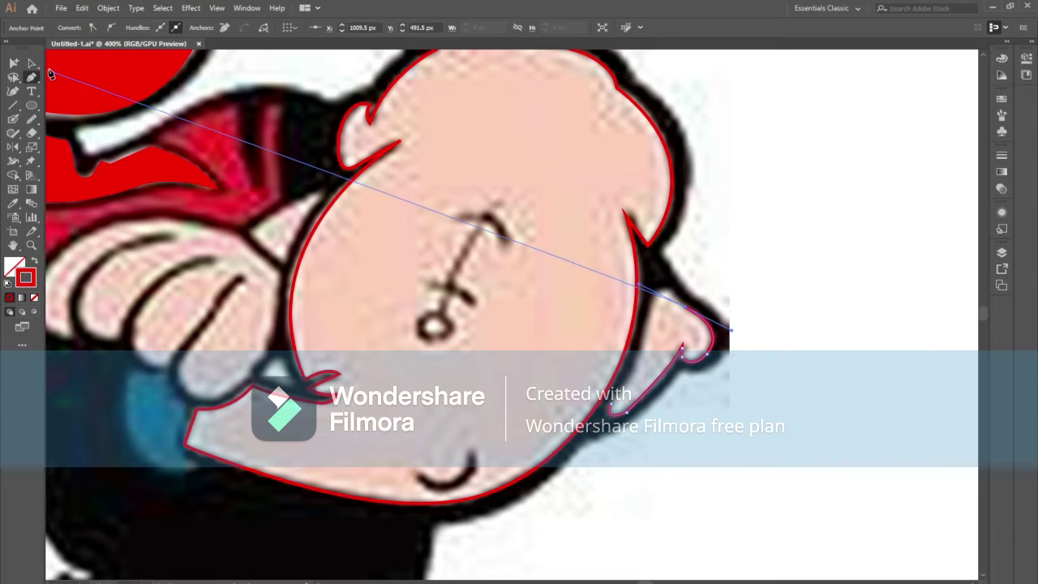
left_click(687, 310)
left_click_drag(658, 292, 653, 303)
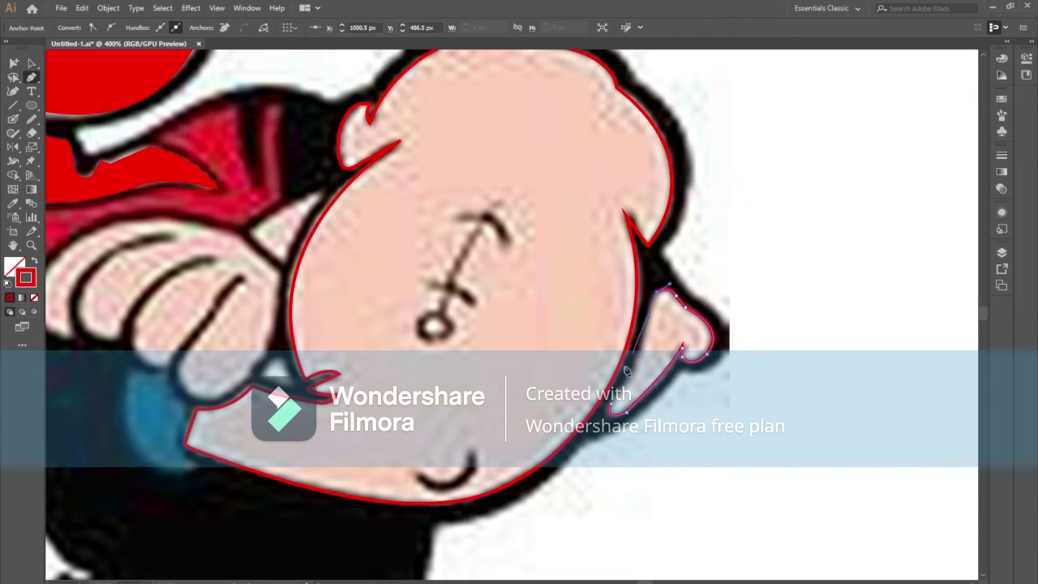
left_click(588, 437)
left_click(31, 120)
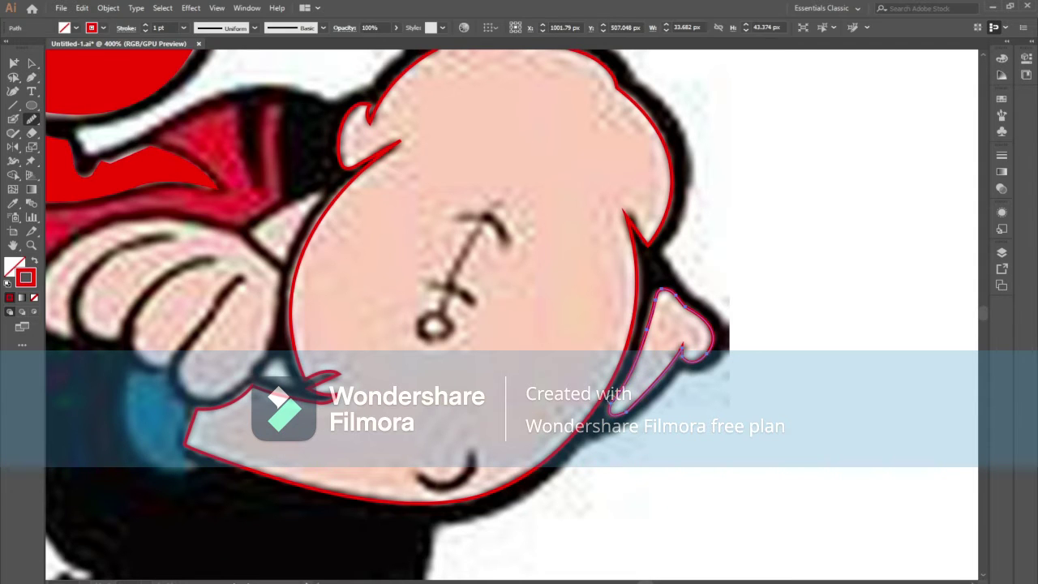
- Bring the curled fingers into view at 400% and start a red curve along the first finger
key("ctrl+minus")
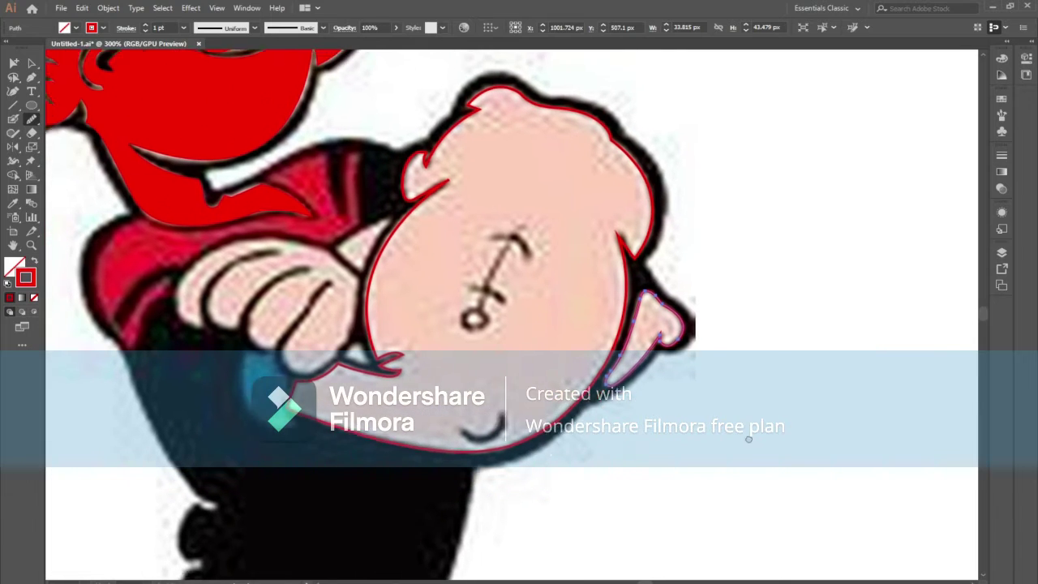
left_click_drag(657, 410, 797, 473)
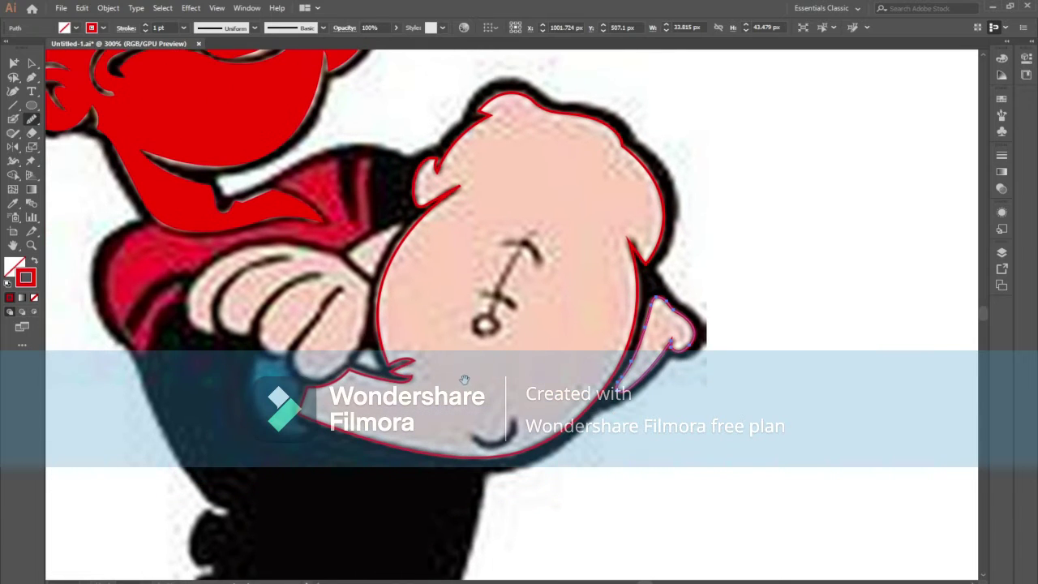
key("p")
left_click_drag(532, 417, 585, 428)
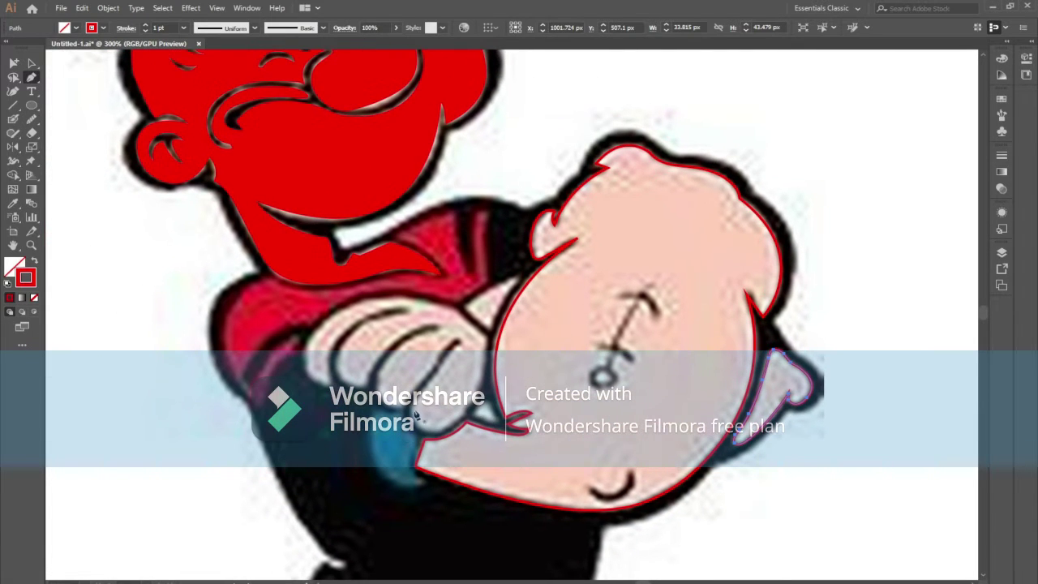
left_click(461, 349)
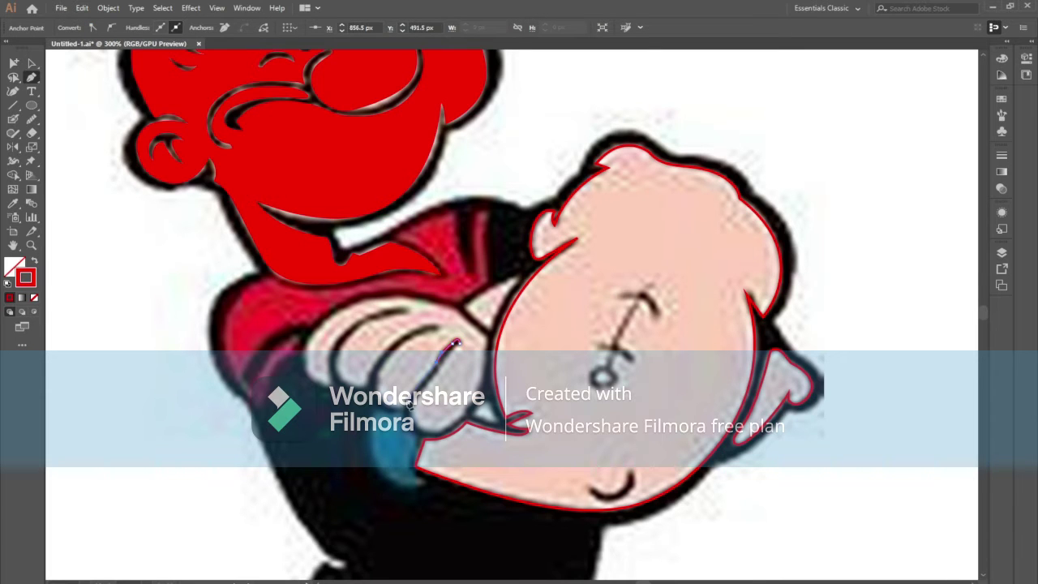
left_click_drag(437, 329, 502, 323)
key("ctrl+plus")
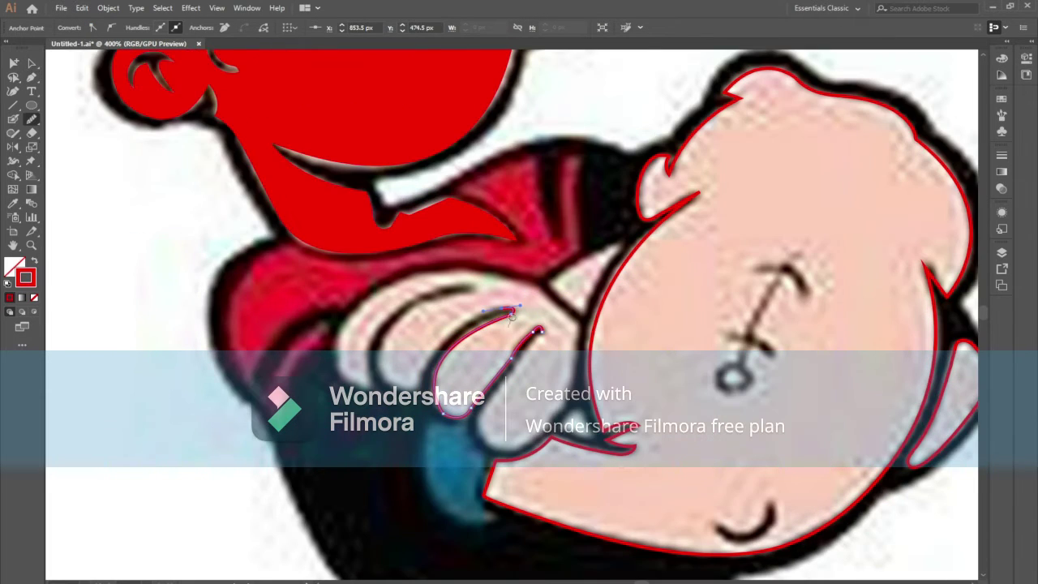
scroll(429, 344, "up", 1)
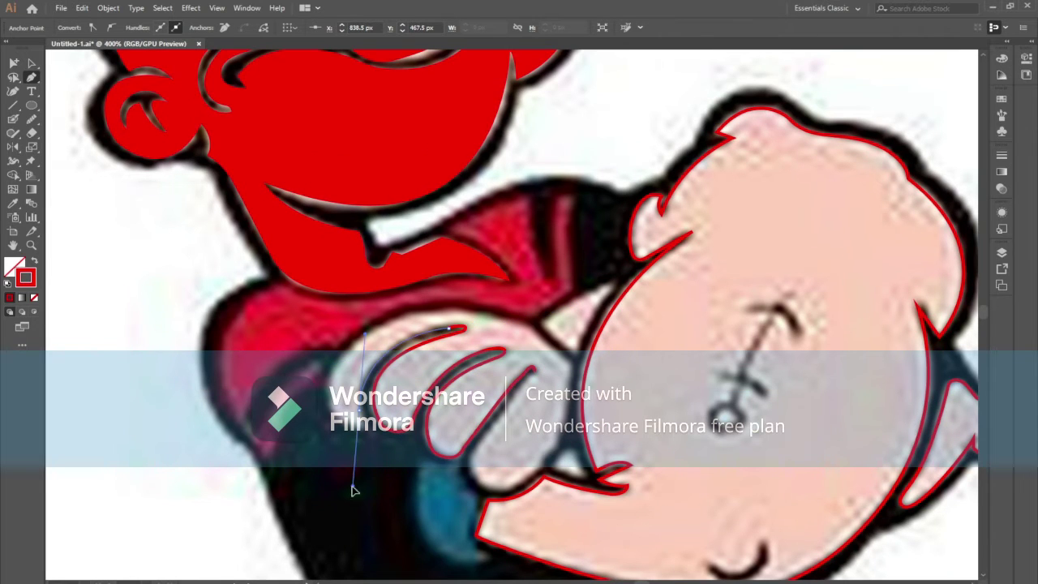
scroll(352, 487, "down", 1)
- Continue the red outline around the remaining fingers and close it
left_click(398, 391)
scroll(445, 365, "up", 1)
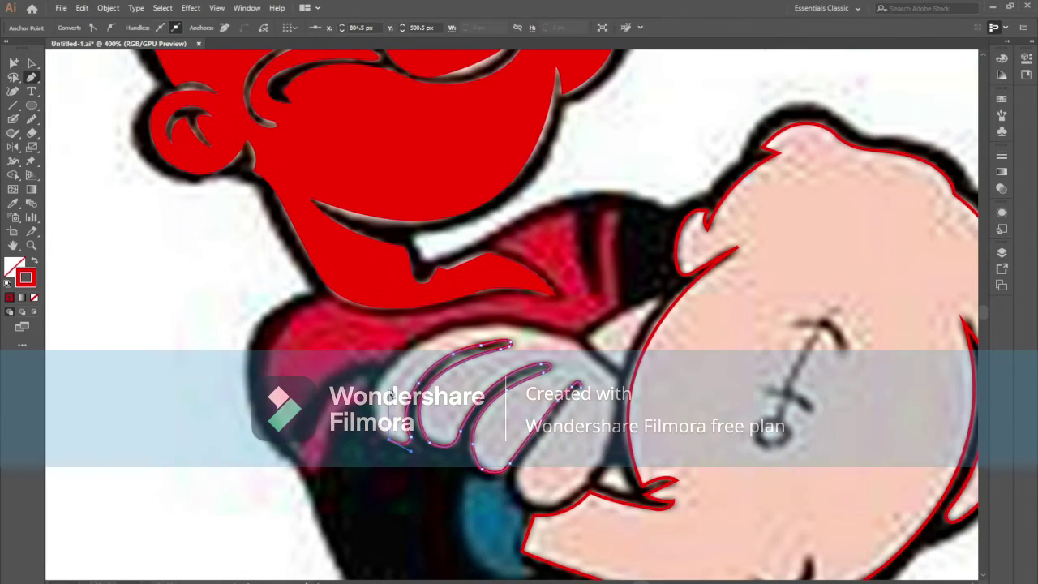
scroll(445, 365, "up", 1)
left_click(445, 365)
left_click(567, 377)
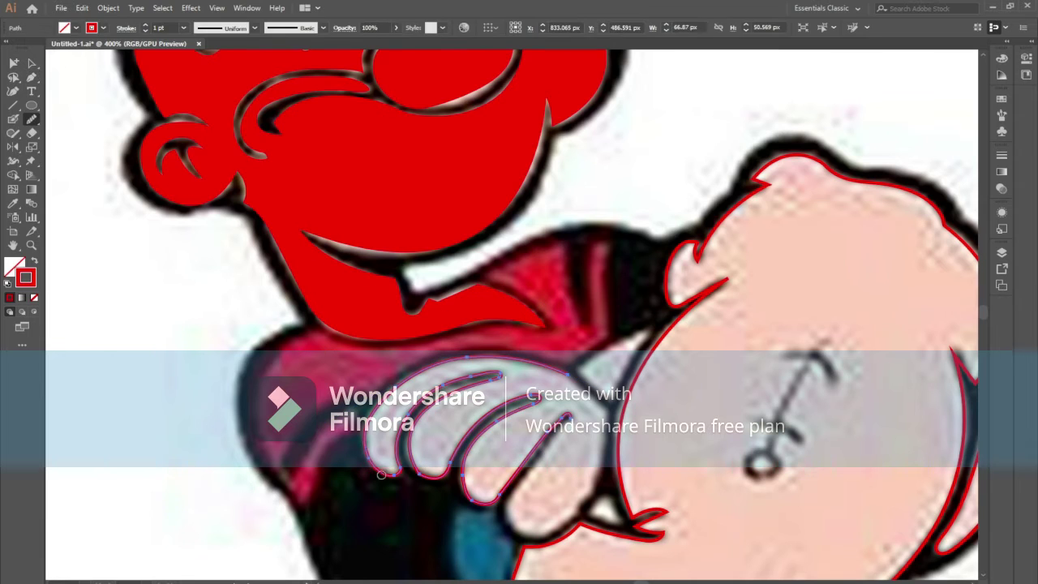
left_click(607, 413)
scroll(519, 478, "down", 1)
key("n")
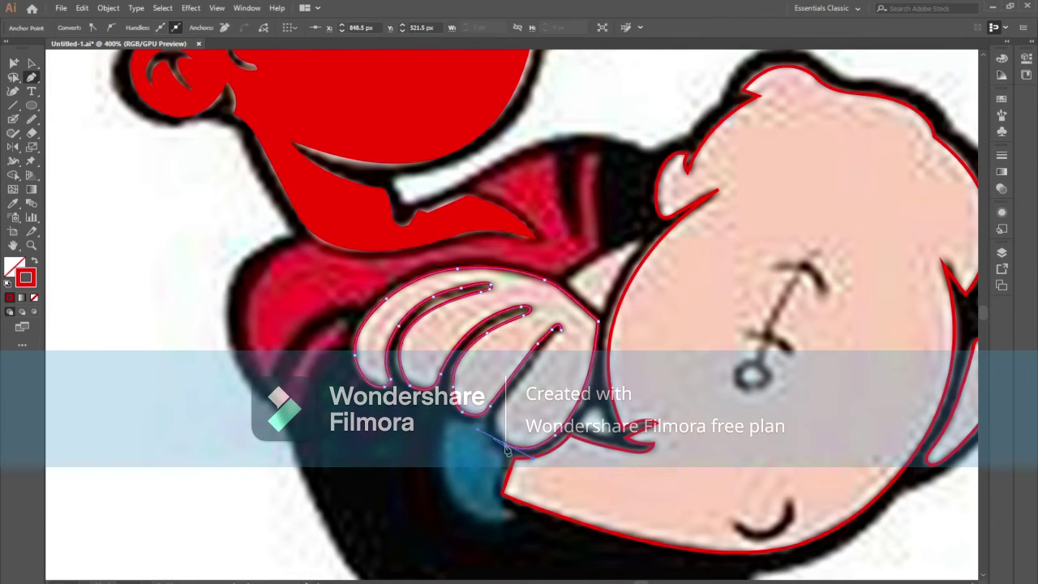
- Zoom out to the whole fist, clear the selection, and shift the view left
key("ctrl+minus")
key("p")
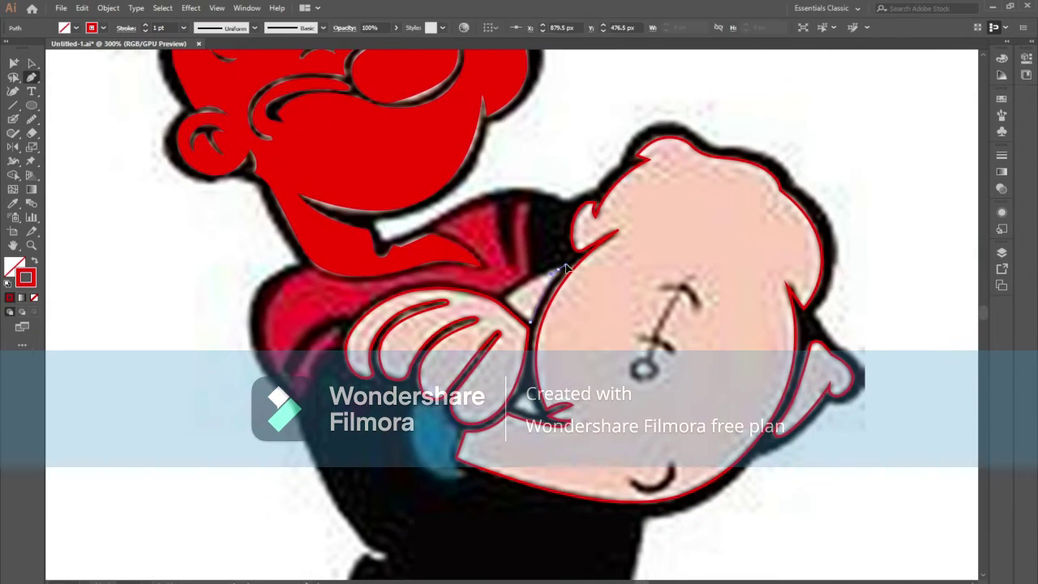
left_click(32, 62)
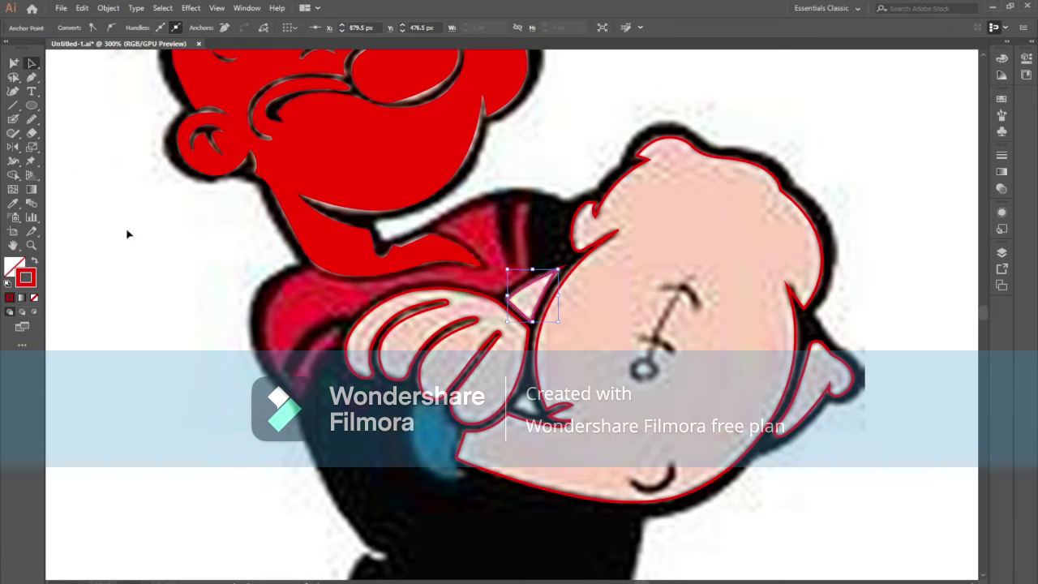
left_click(134, 241)
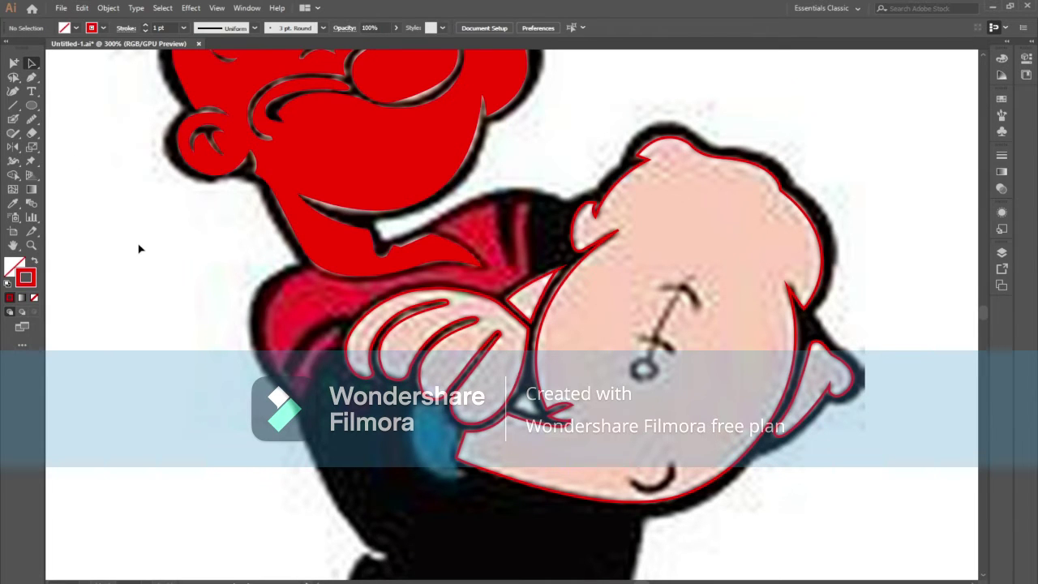
left_click_drag(139, 249, 109, 274)
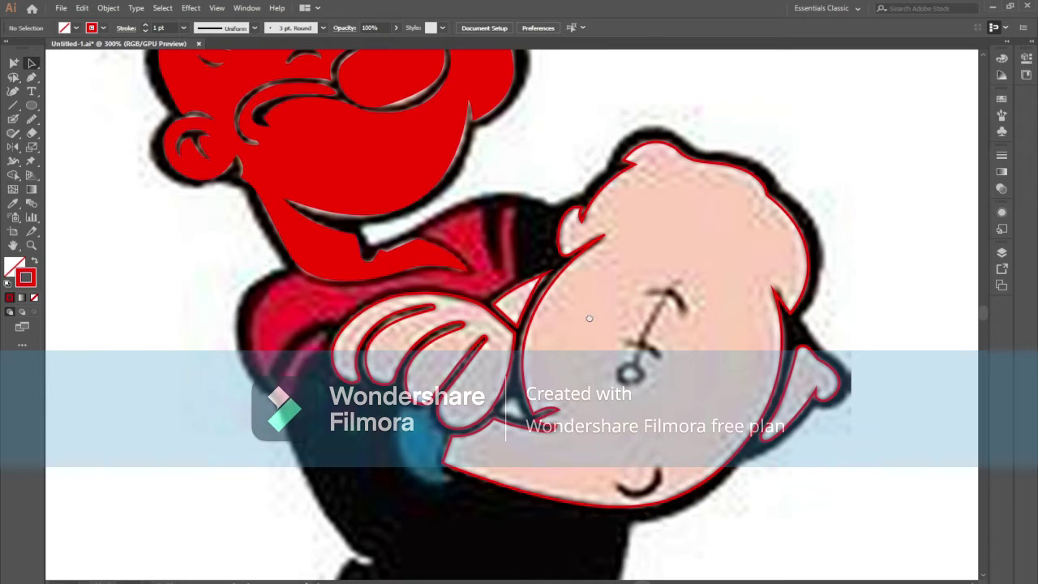
left_click_drag(590, 318, 569, 327)
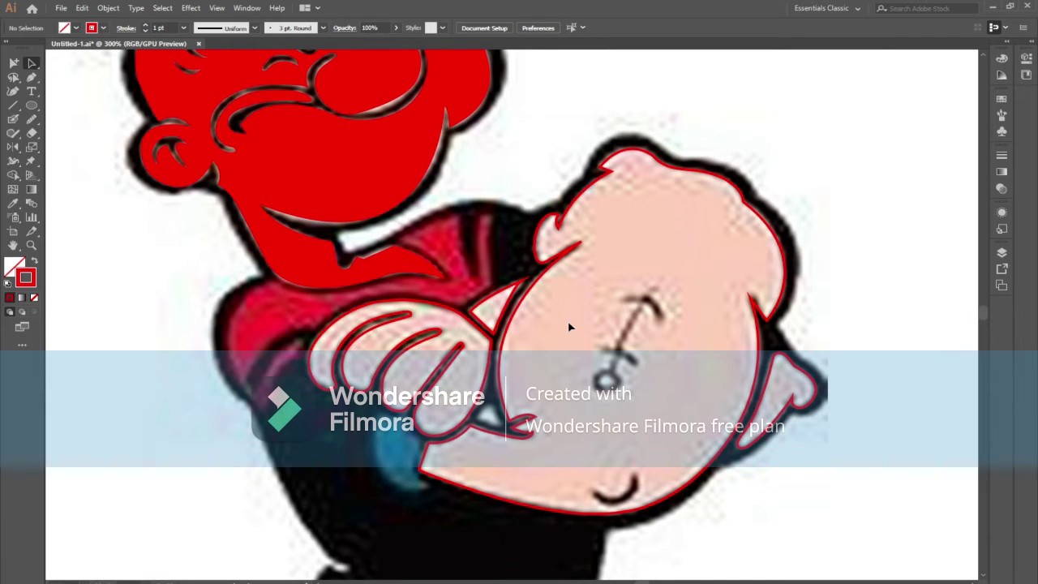
- Set the stroke colour to cyan in the Color Picker
double_click(27, 278)
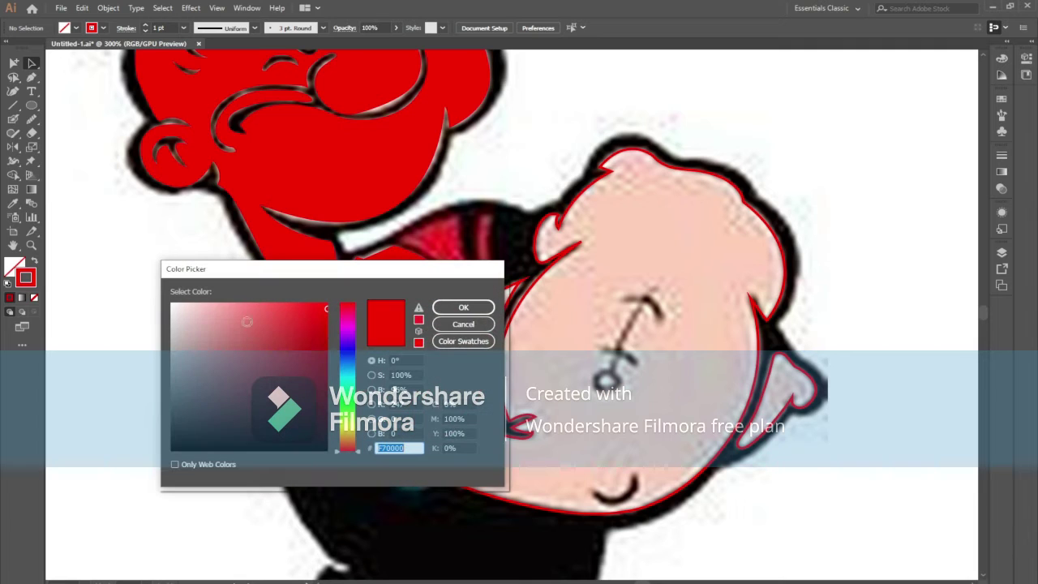
left_click(353, 374)
left_click(463, 307)
key("p")
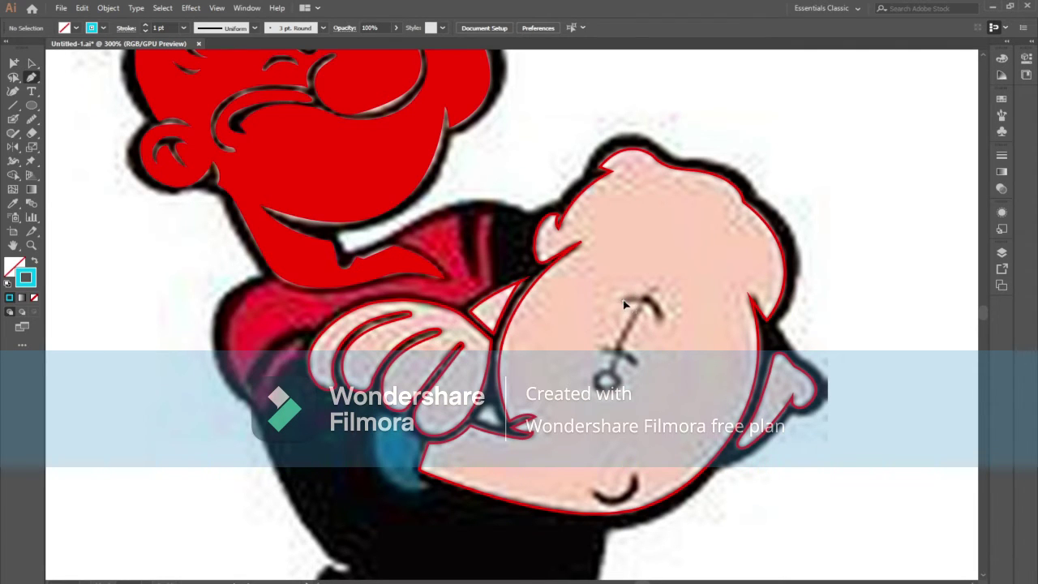
- Trace the anchor tattoo's curved top arc, its shank down the forearm, and the crossbar
left_click(625, 305)
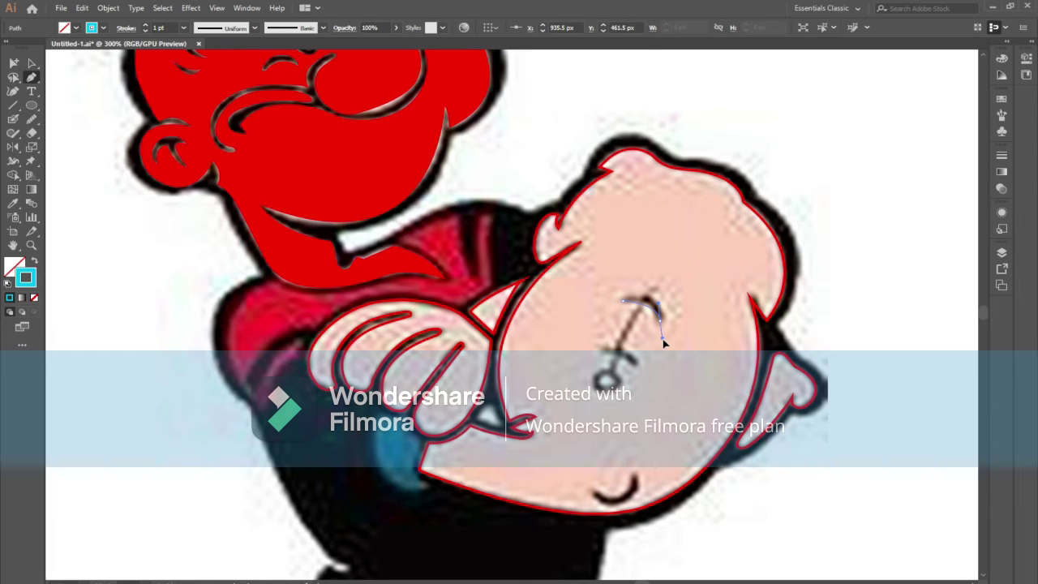
left_click_drag(663, 344, 660, 350)
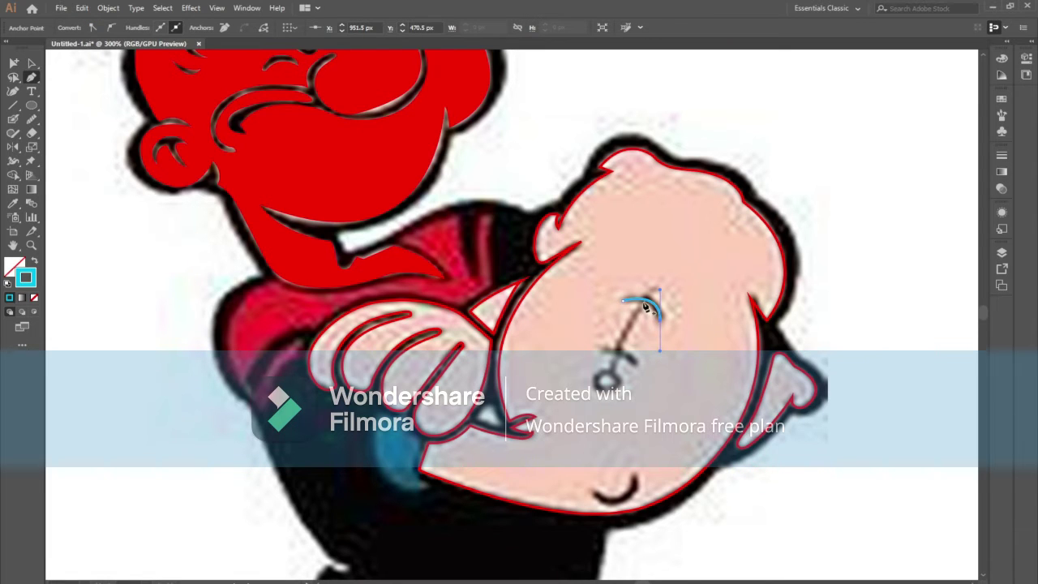
key("Escape")
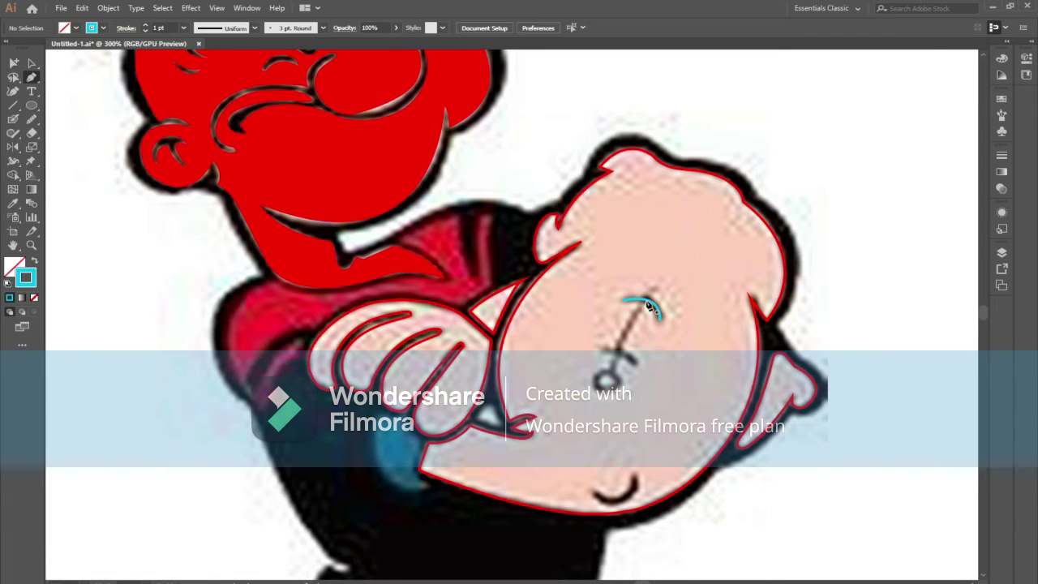
left_click(649, 304)
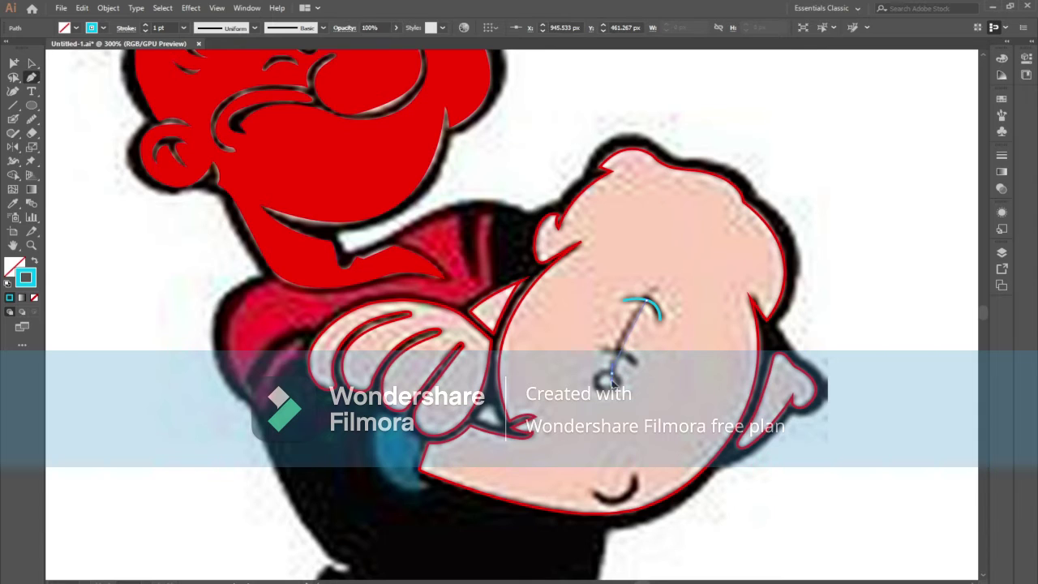
left_click(610, 411)
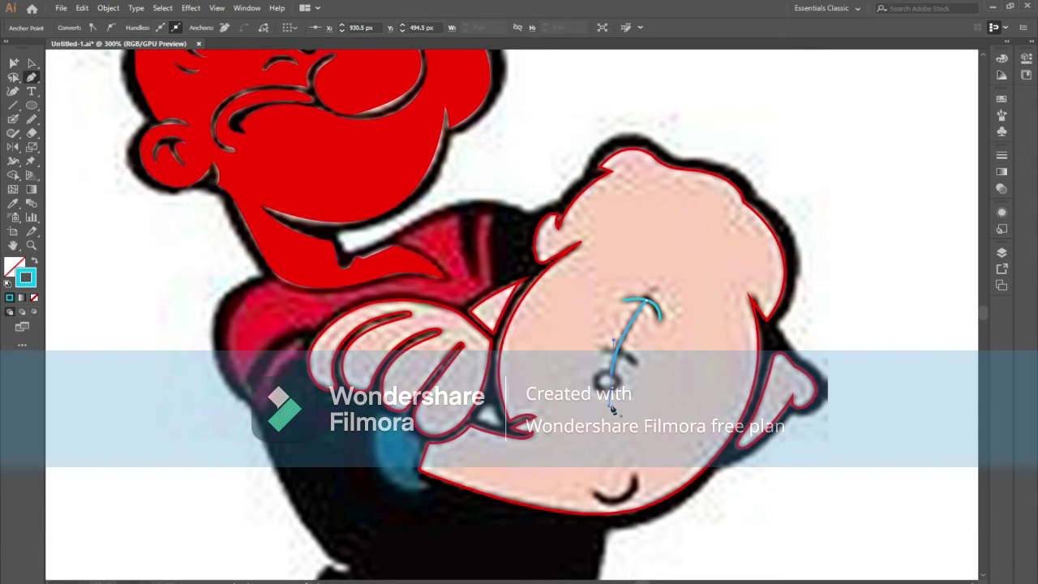
left_click(636, 367)
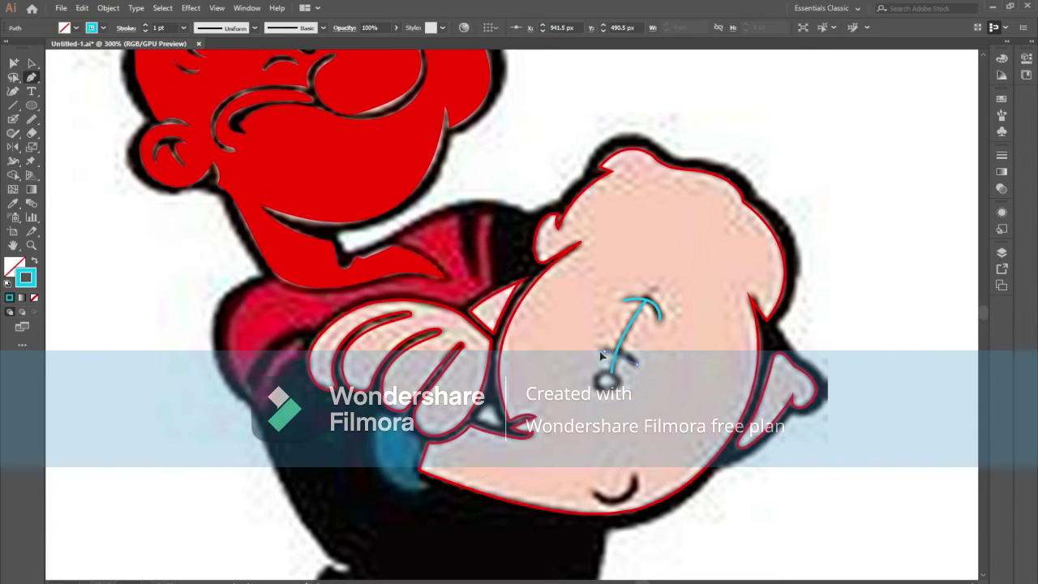
left_click(591, 362)
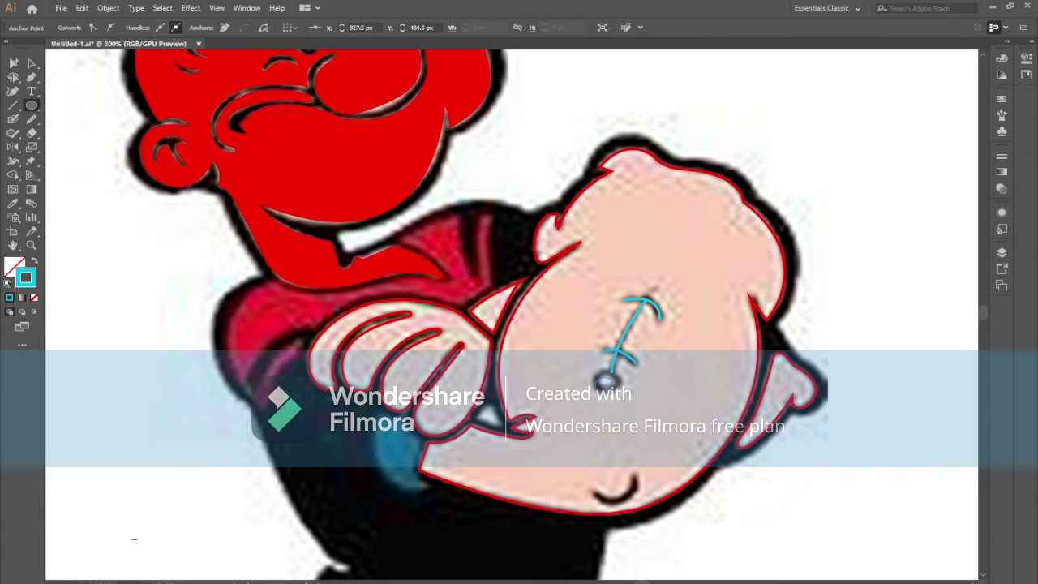
- Move the small ring into place and extend the shank's lower end down to meet it
key("a")
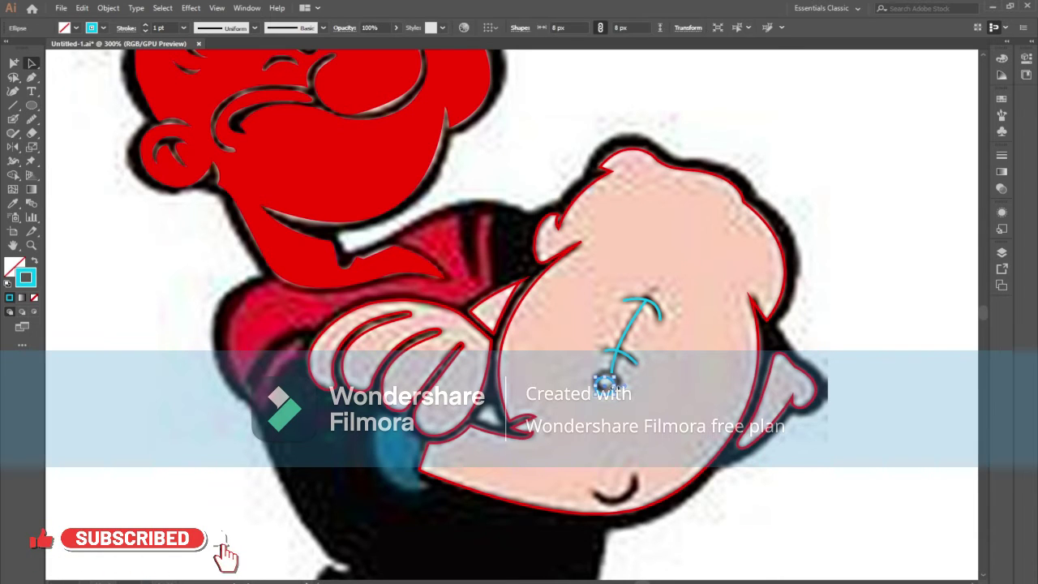
left_click_drag(606, 380, 617, 383)
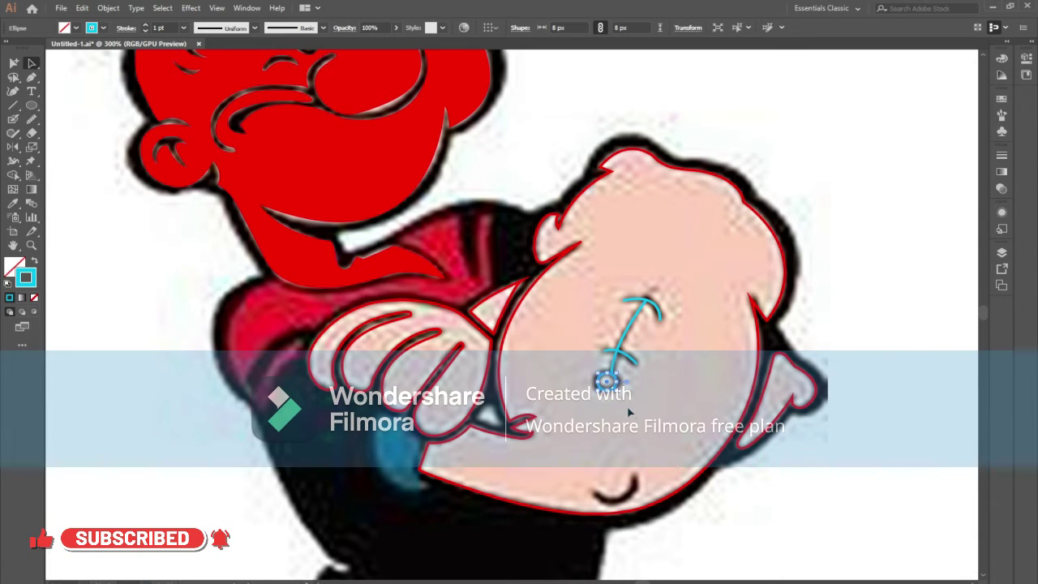
key("ctrl+shift+a")
left_click(613, 371)
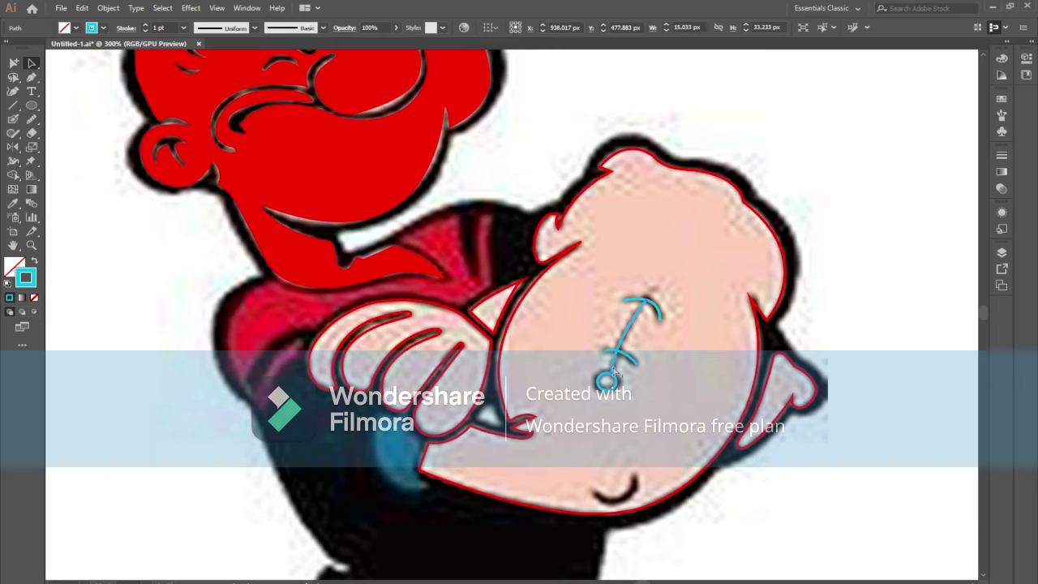
key("ctrl+plus")
key("ctrl+plus")
key("ctrl+plus")
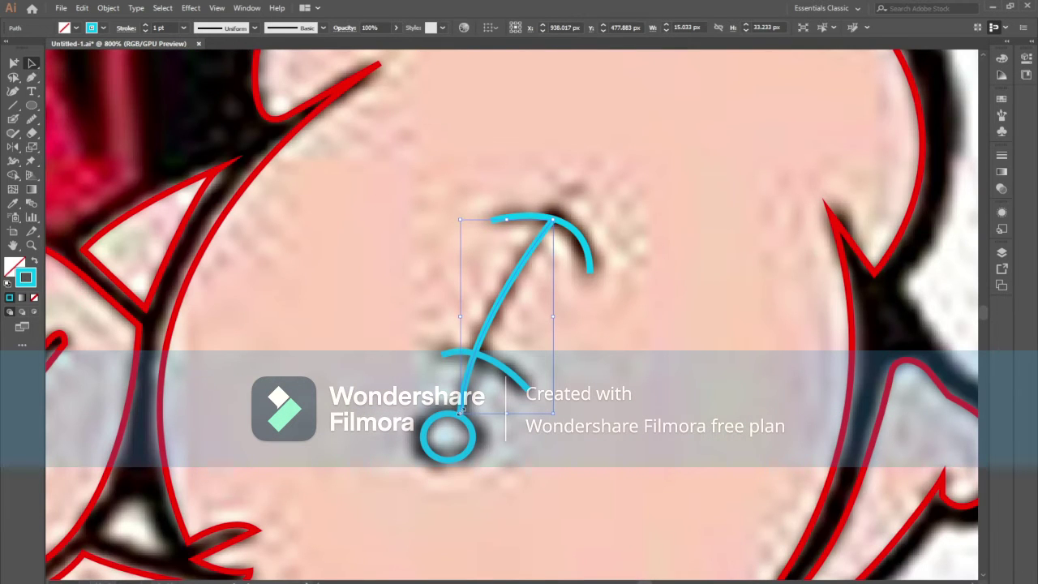
left_click_drag(459, 410, 456, 412)
left_click(517, 462)
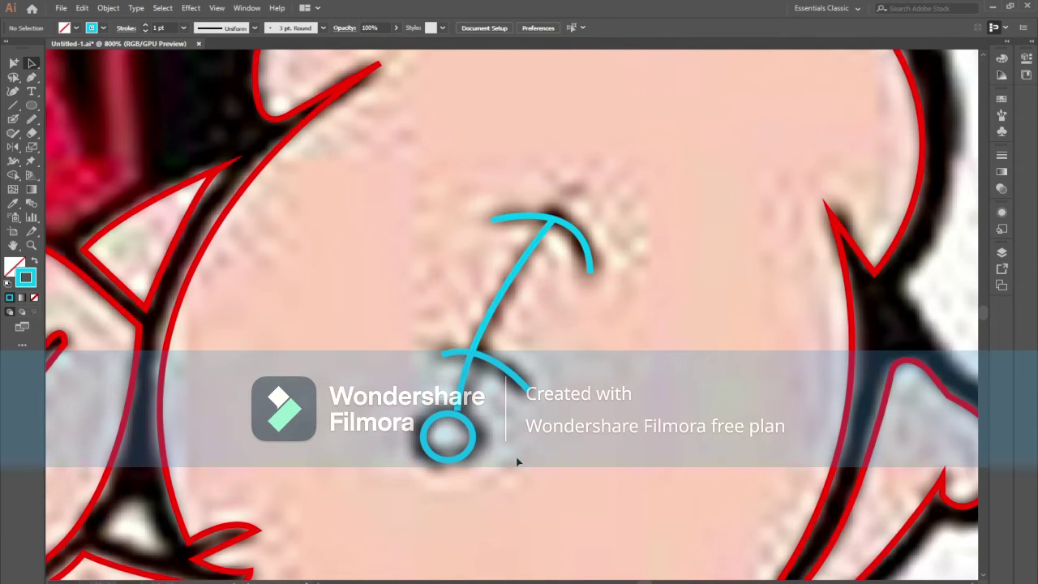
left_click(460, 410)
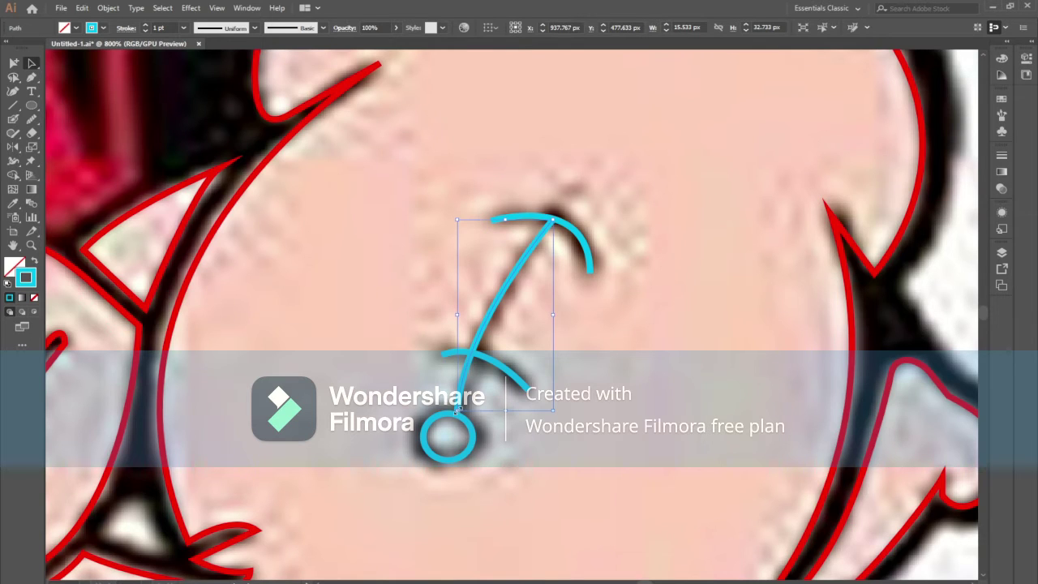
left_click_drag(458, 411, 459, 415)
left_click(514, 444)
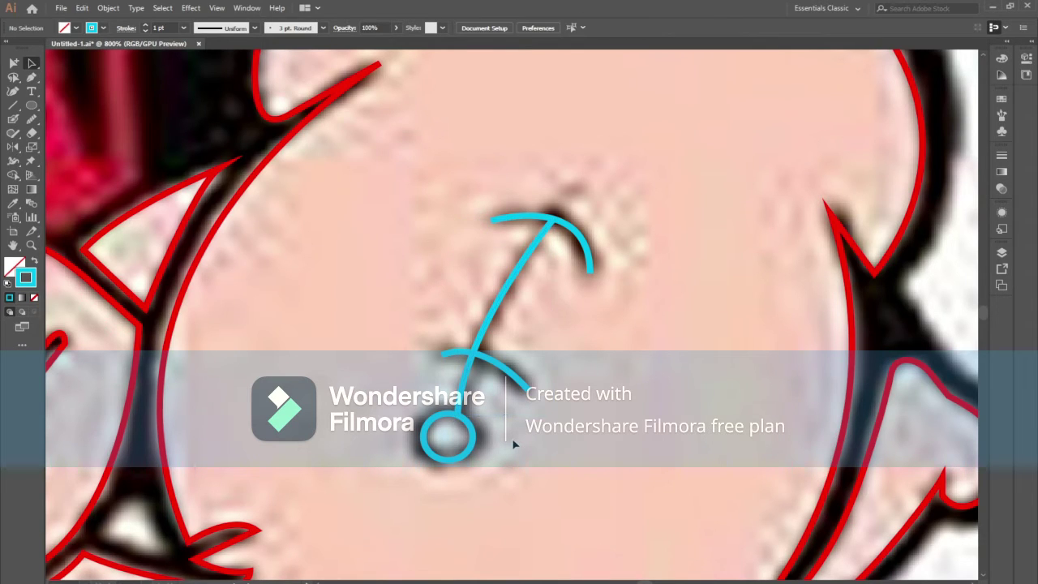
- Zoom out to the whole arm, then zoom back in on the forearm tattoo with the Pen active
key("ctrl+minus")
key("ctrl+minus")
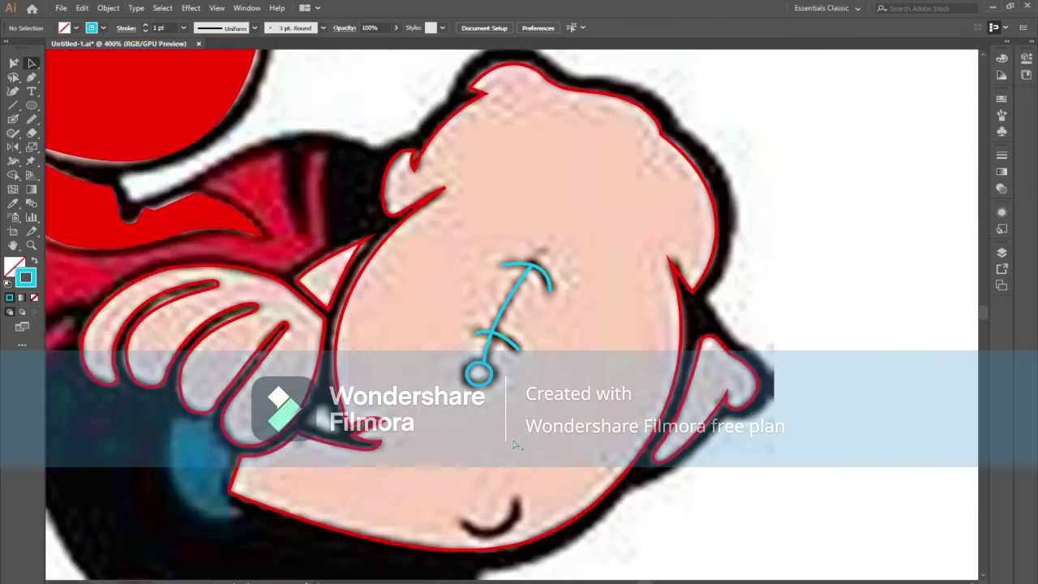
key("ctrl+minus")
key("ctrl+minus")
key("p")
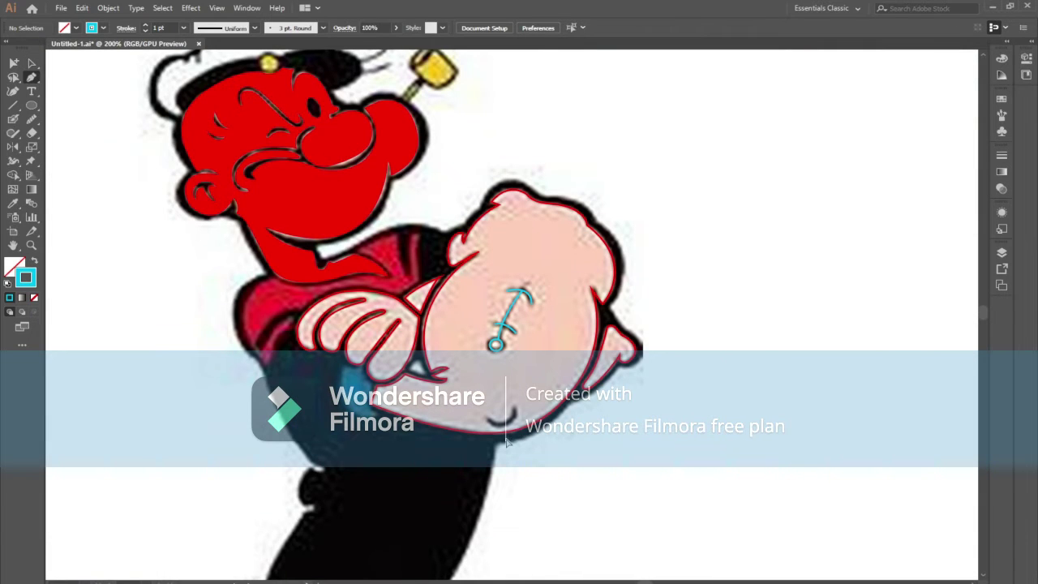
key("ctrl+plus")
key("ctrl+plus")
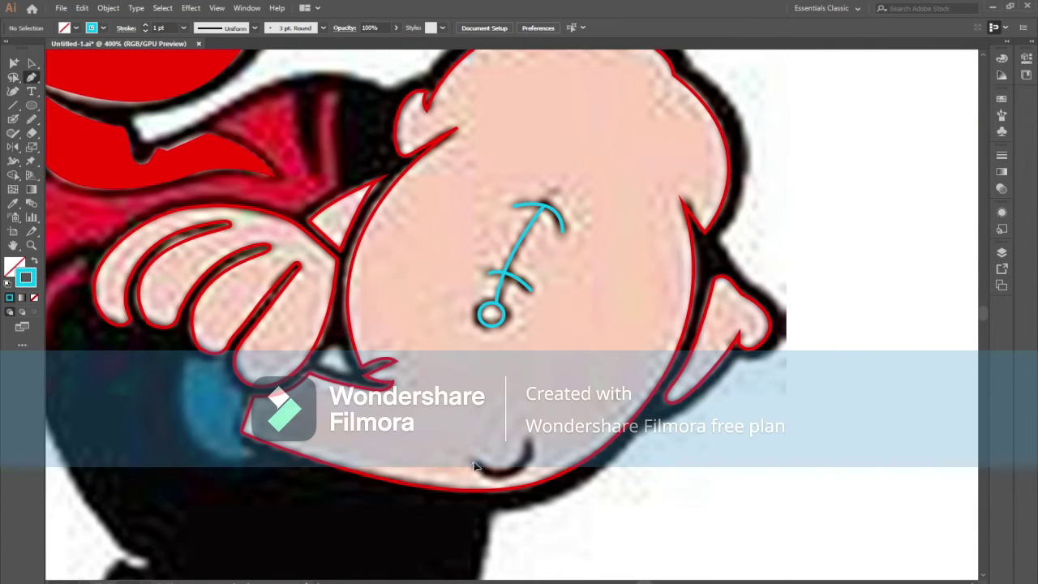
- Draw a cyan curve along the lower tattoo mark near the forearm's lower edge
left_click(476, 466)
left_click_drag(531, 441, 546, 386)
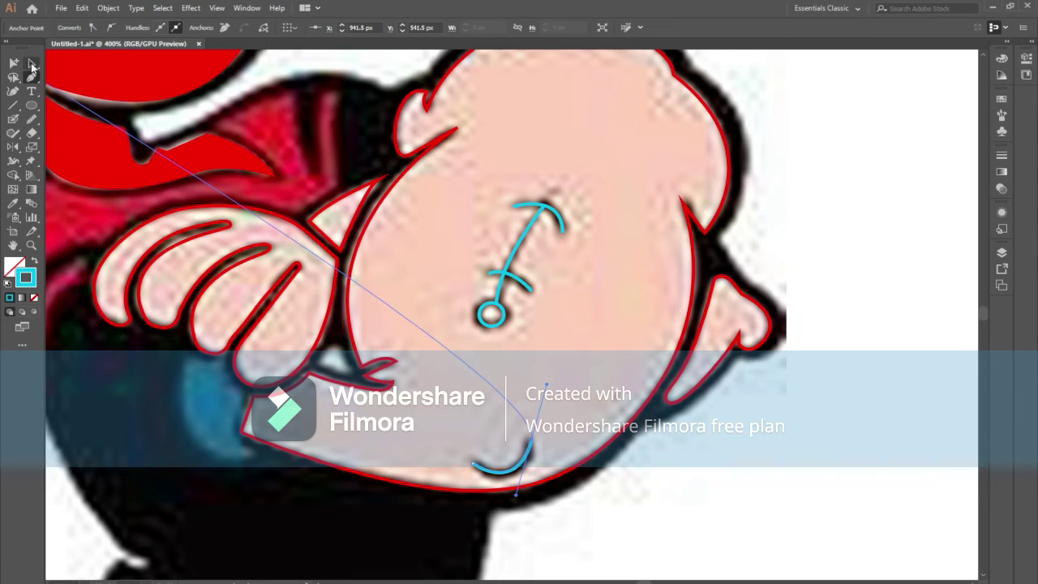
left_click(31, 64)
- Set all the cyan tattoo strokes to 2 pt weight and recentre on the arm
key("ctrl+a")
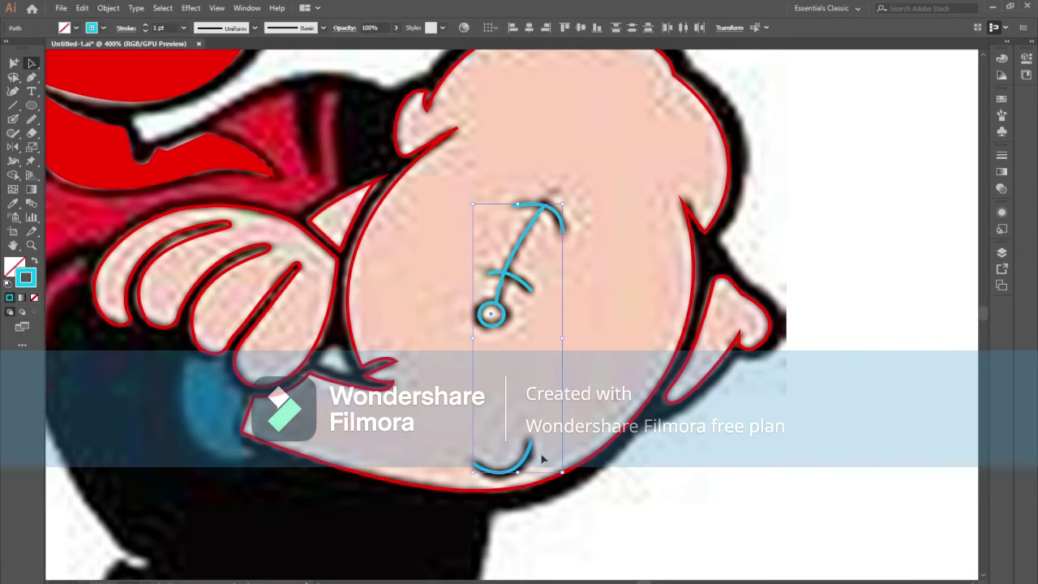
left_click(147, 28)
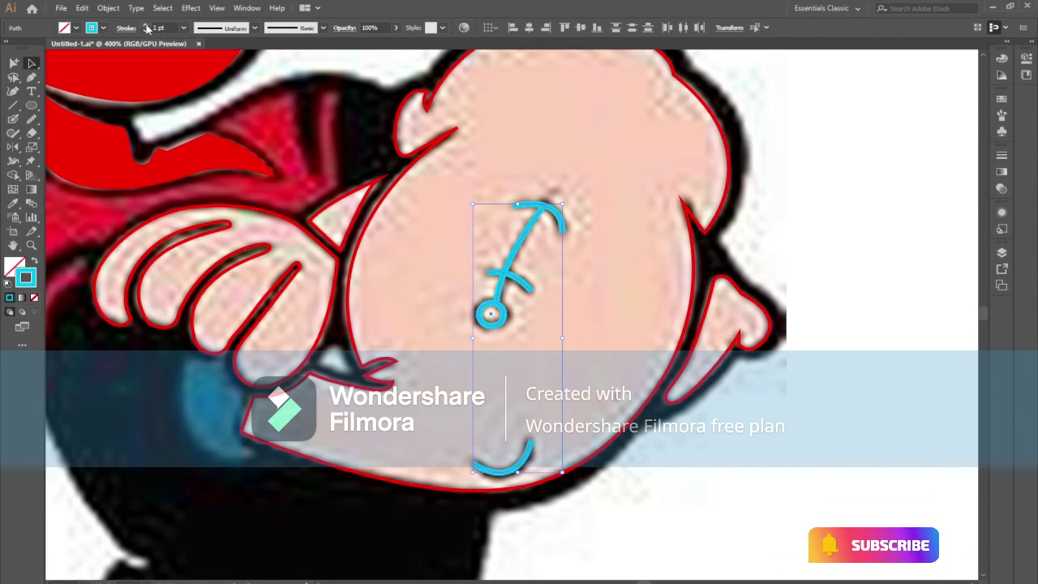
left_click(439, 266)
key("ctrl+minus")
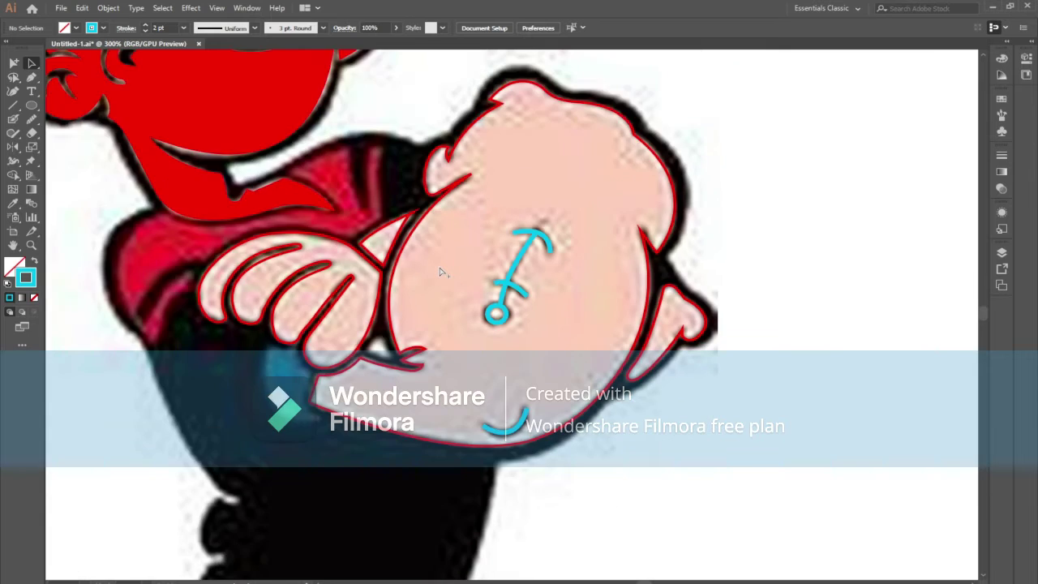
key("ctrl+minus")
left_click_drag(439, 270, 432, 253)
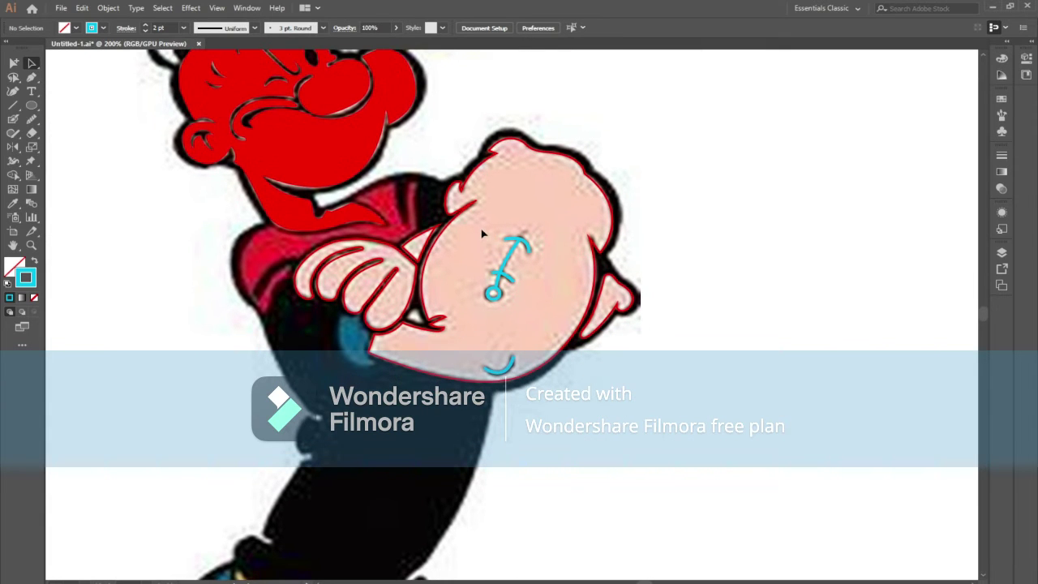
left_click(527, 368)
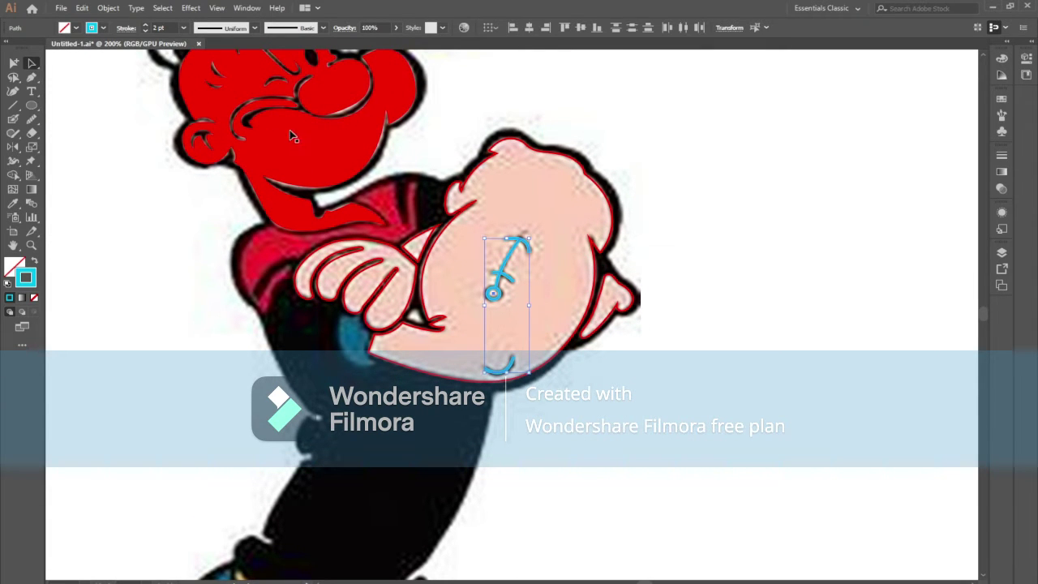
- Bring the cyan anchor tattoo paths to the front of the arm artwork
left_click(114, 8)
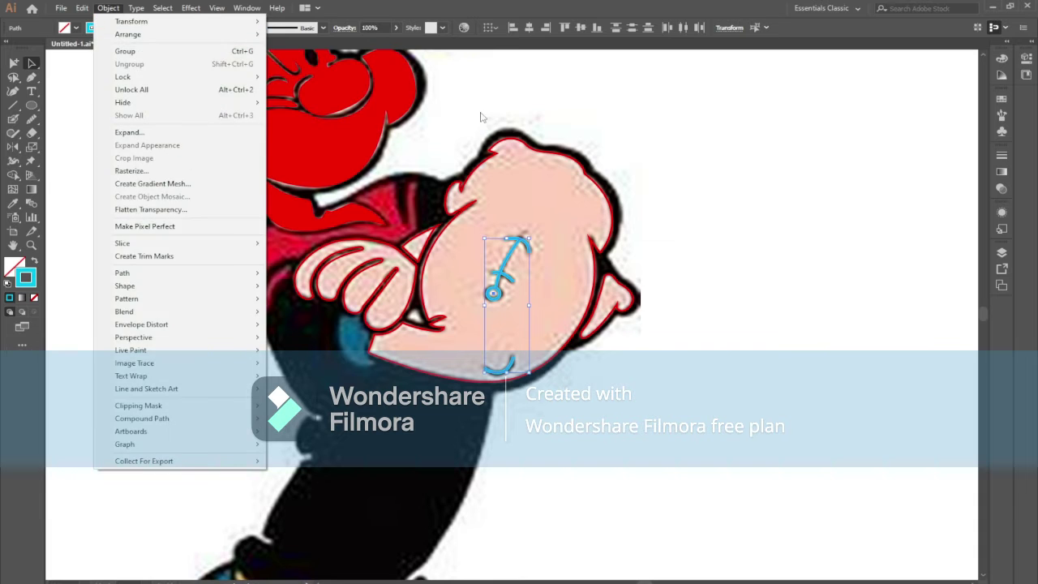
left_click(580, 81)
left_click(577, 235)
double_click(503, 241)
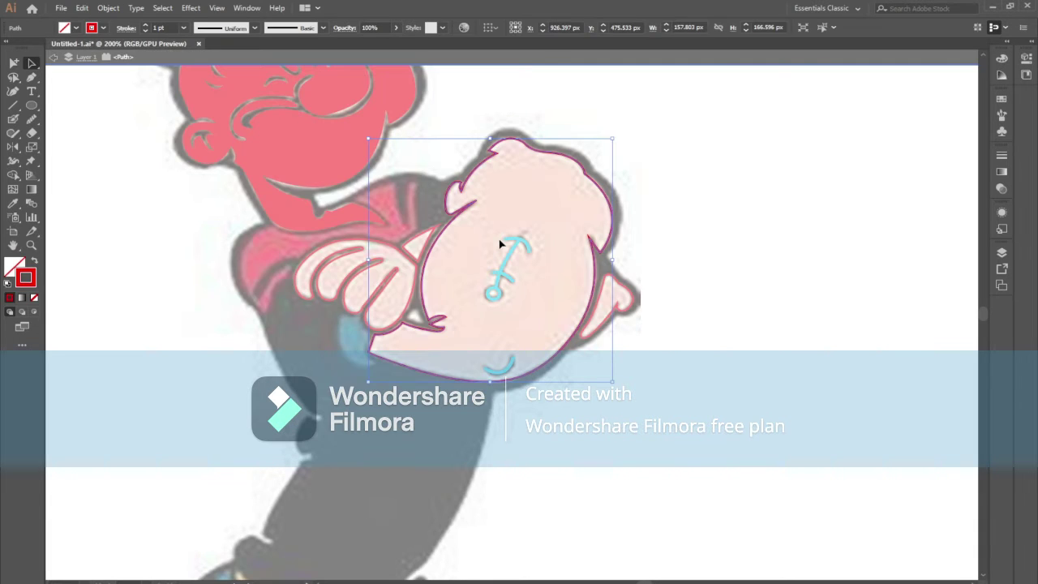
key("Escape")
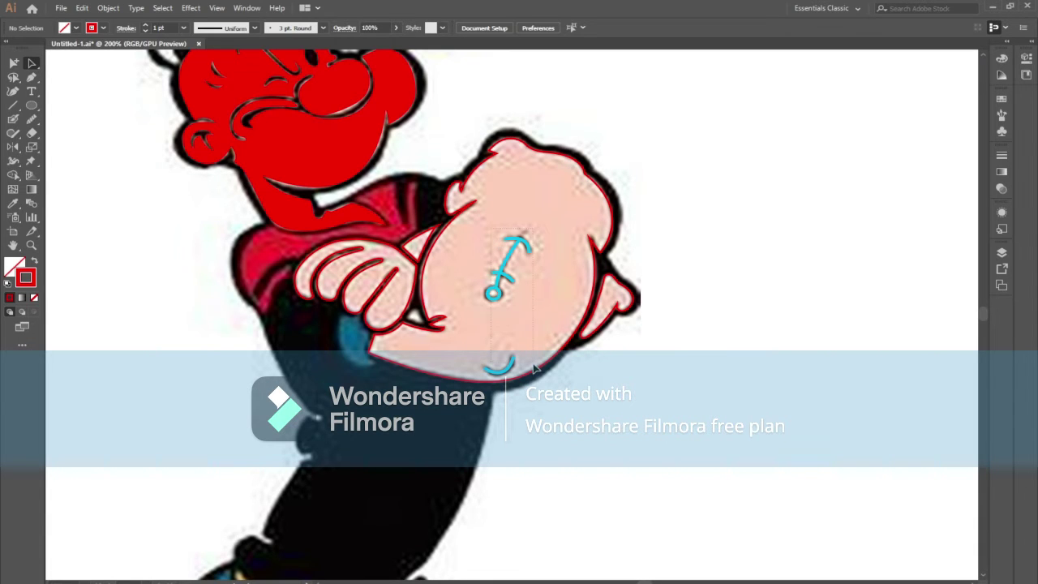
left_click(508, 271)
right_click(504, 267)
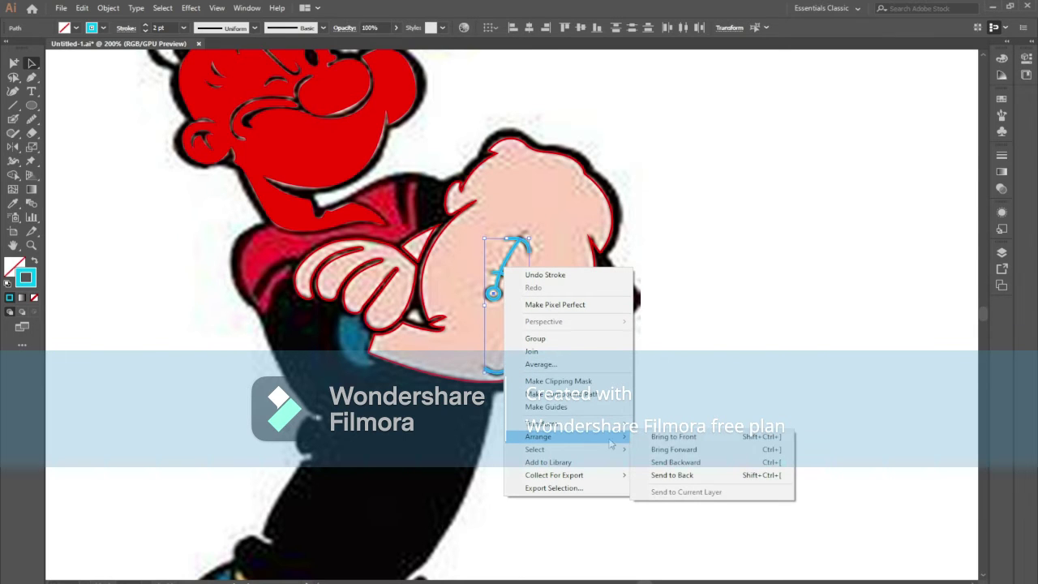
left_click(675, 438)
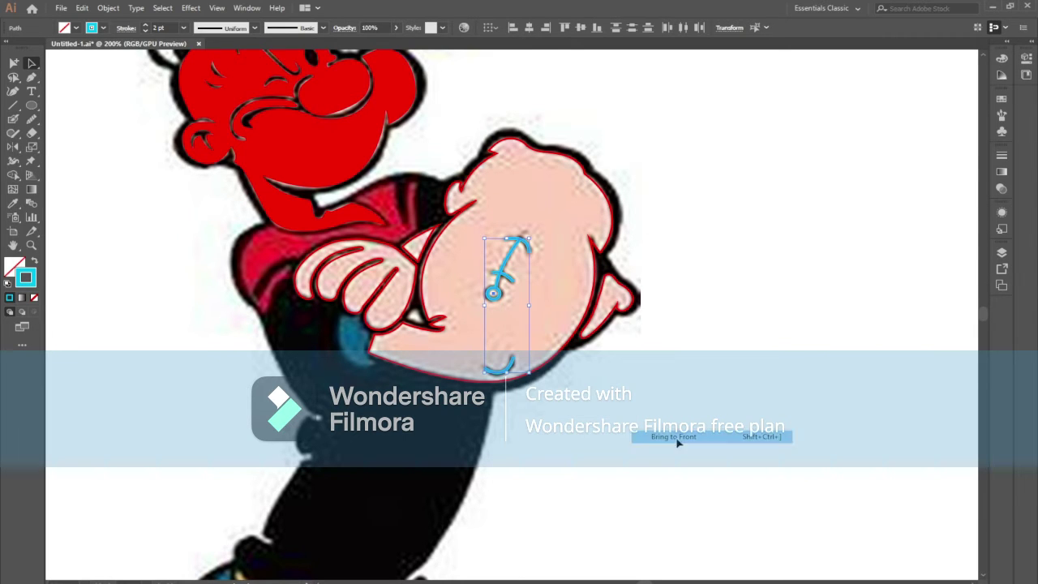
- Swap the forearm's fill and stroke so it becomes solid red with no outline
left_click(497, 388)
left_click(494, 381)
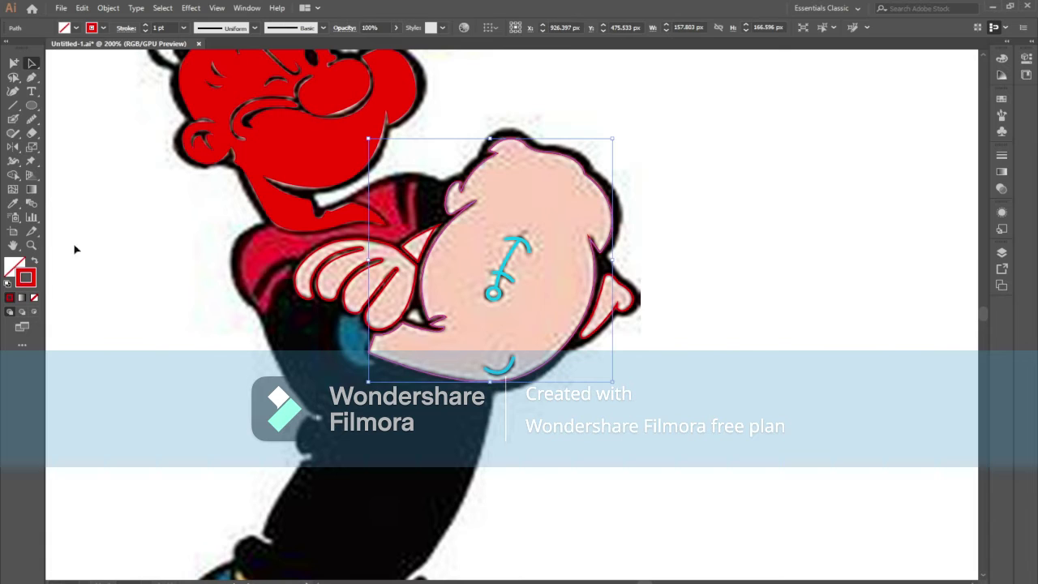
left_click(35, 262)
- Fill the traced hand shape solid red with no outline
left_click(322, 302)
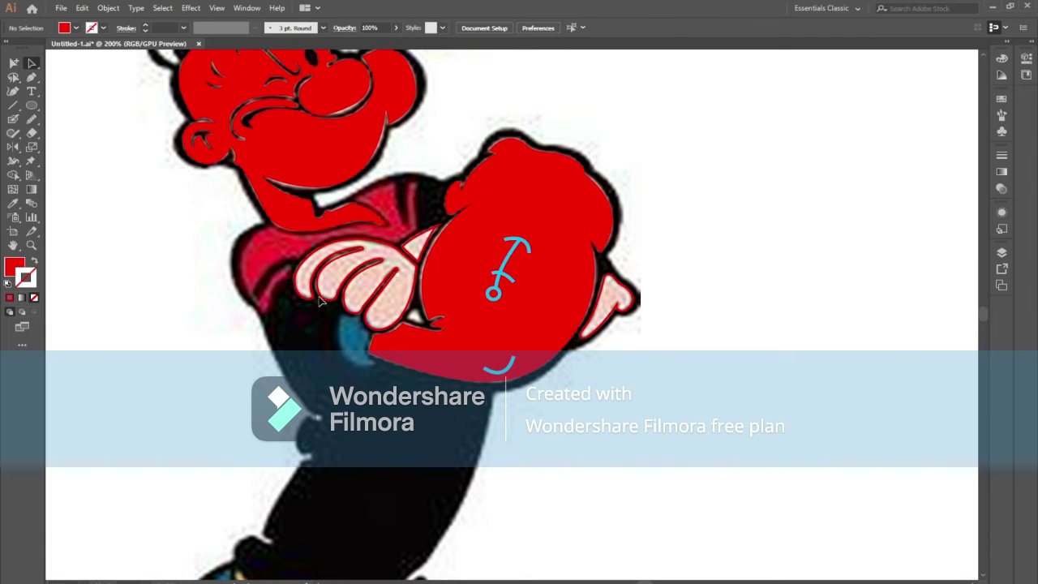
left_click(390, 262)
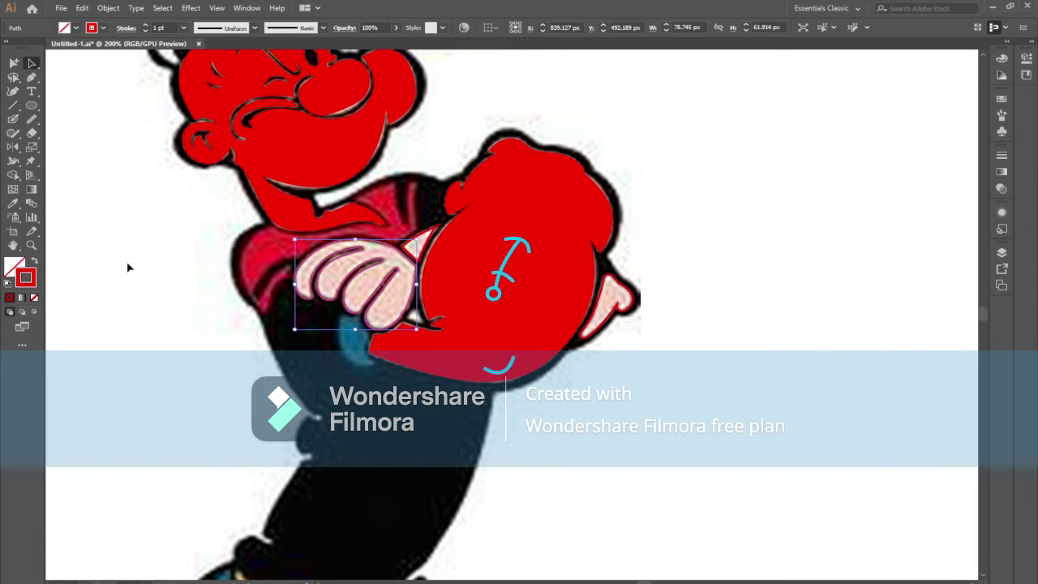
left_click(38, 261)
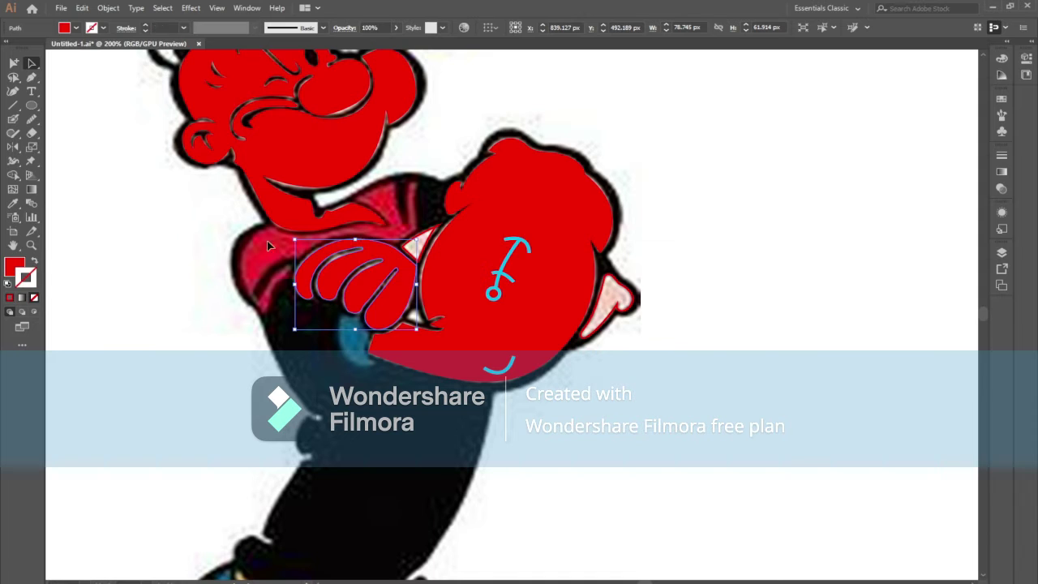
- Turn the two small triangles beside the fist solid red, then recentre the figure
left_click(436, 235, "shift")
left_click(616, 300, "shift")
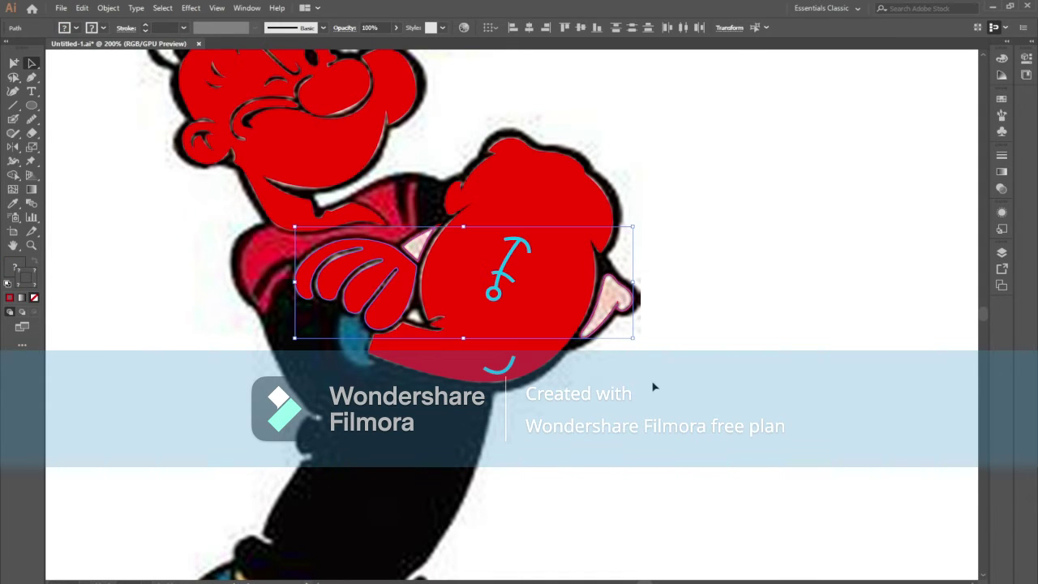
left_click(37, 260)
left_click(34, 259)
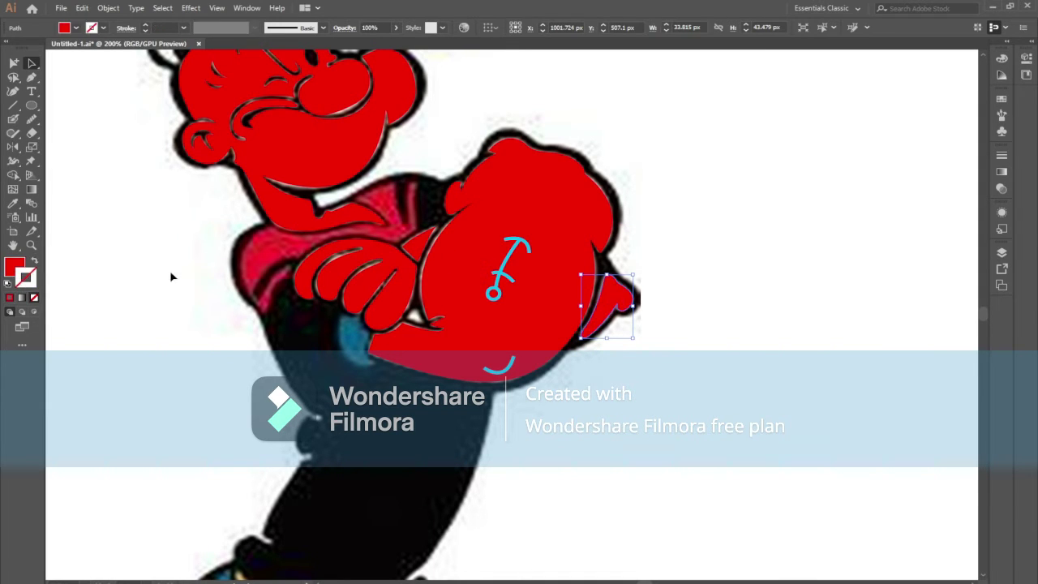
left_click(169, 270)
key("ctrl+minus")
mouse_move(171, 271)
left_mouse_down()
mouse_move(195, 272)
mouse_move(229, 333)
left_mouse_up()
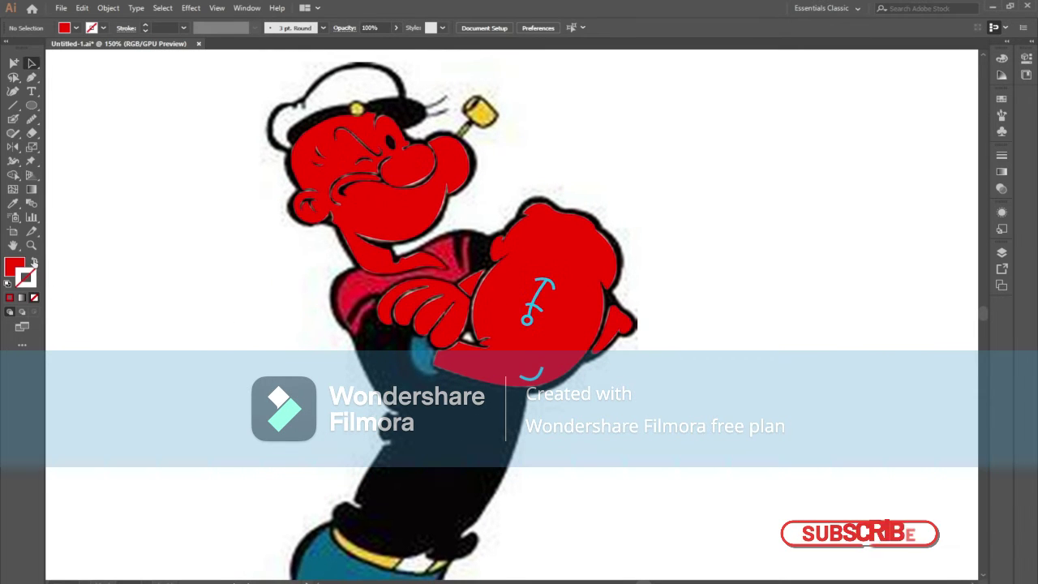
- Make the stroke swatch active and pan the view to show the upper body
left_click(34, 260)
double_click(26, 278)
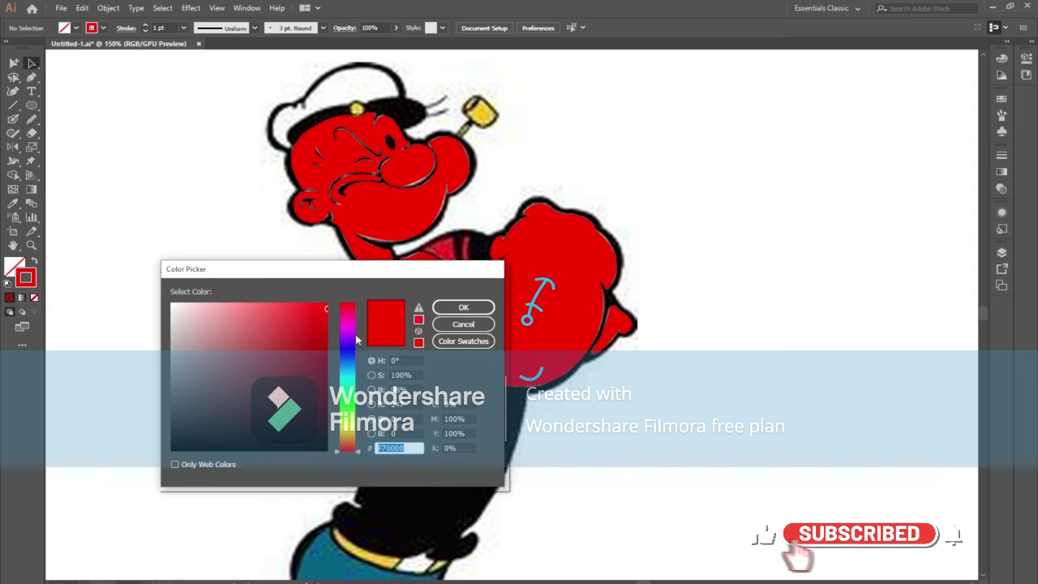
left_click(464, 307)
left_click_drag(614, 332, 711, 226)
scroll(711, 226, "down", 2)
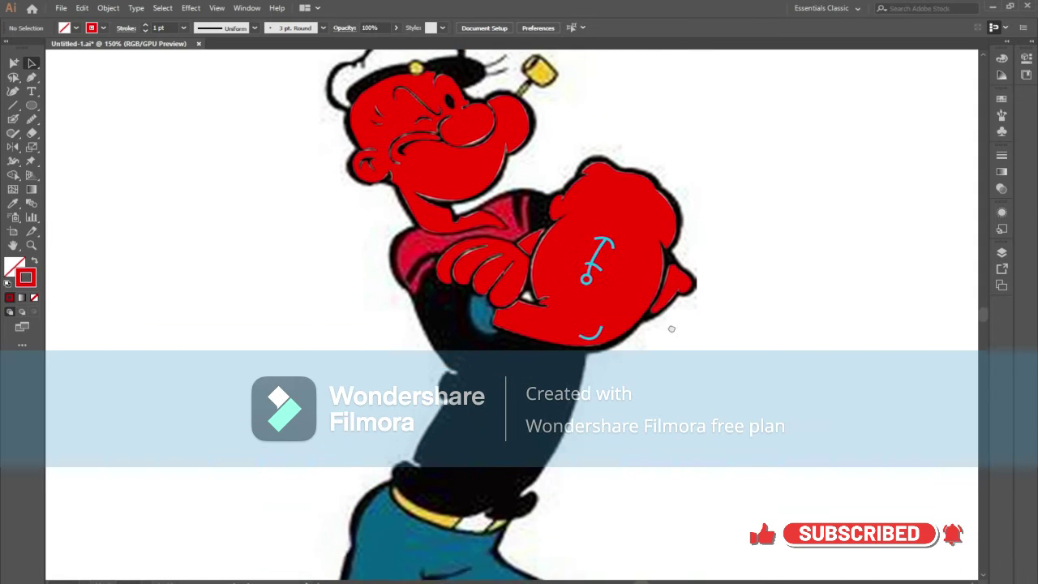
scroll(659, 362, "down", 3)
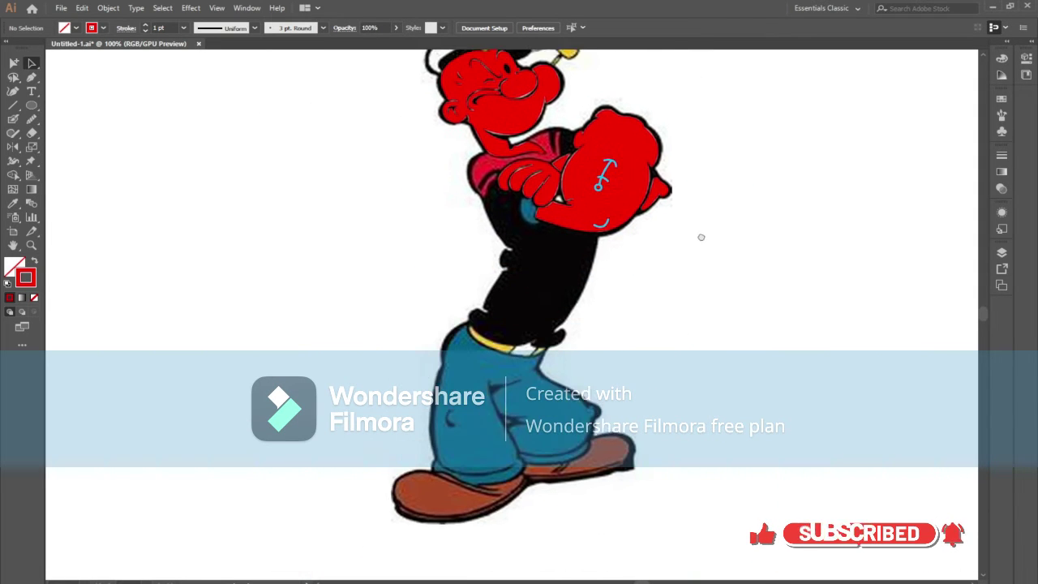
scroll(700, 235, "up", 2)
scroll(683, 289, "up", 1)
scroll(644, 417, "up", 1)
left_click_drag(643, 408, 710, 343)
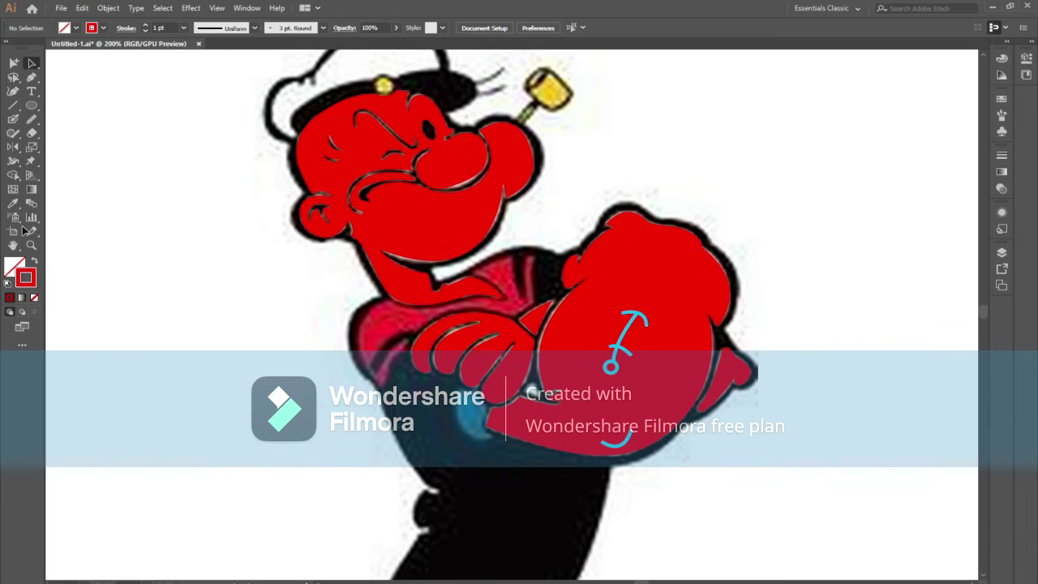
- Pick bright green as the stroke colour in the Color Picker
double_click(33, 279)
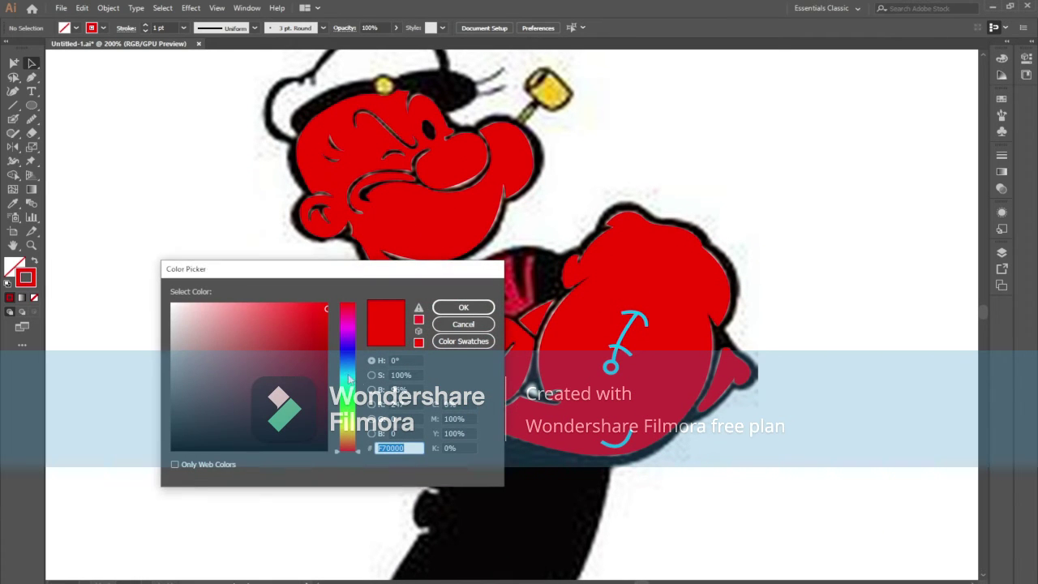
left_click(347, 377)
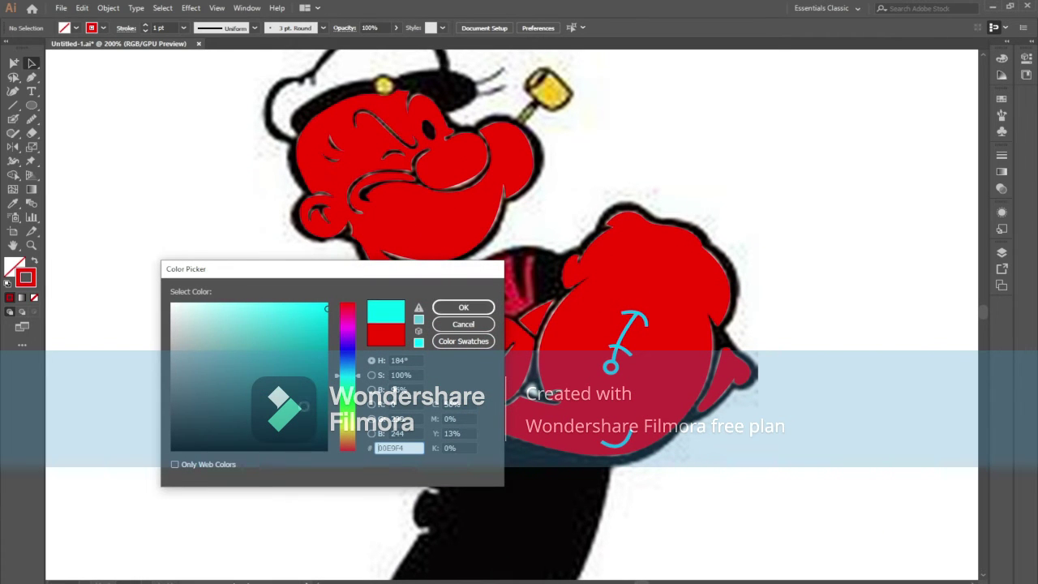
left_click(347, 405)
left_click(456, 309)
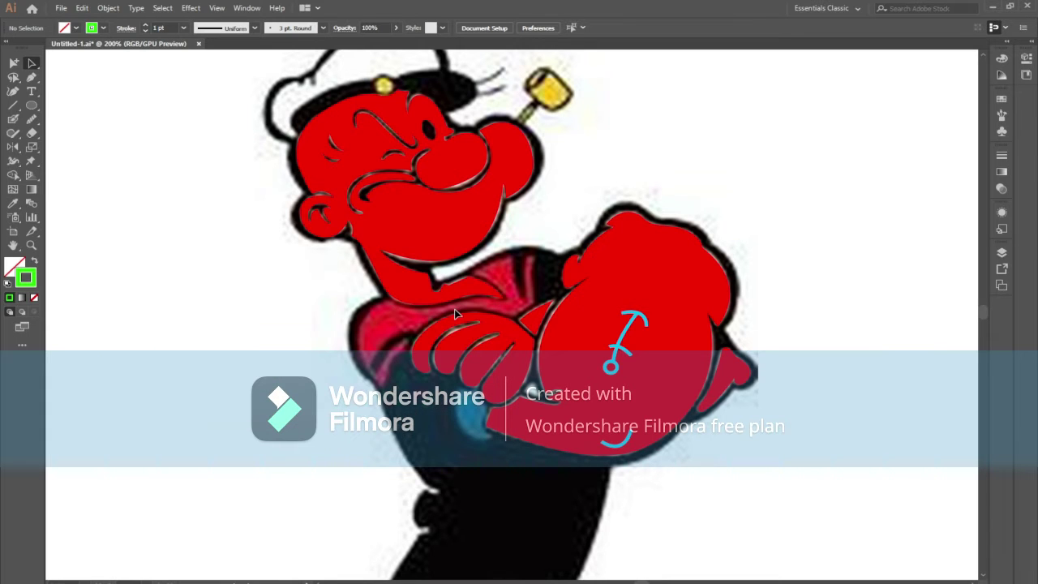
key("p")
mouse_move(588, 307)
left_mouse_down()
mouse_move(593, 269)
mouse_move(601, 281)
left_mouse_up()
- Trace a green path from the shirt collar along the shirt's lower edge
key("ctrl+plus")
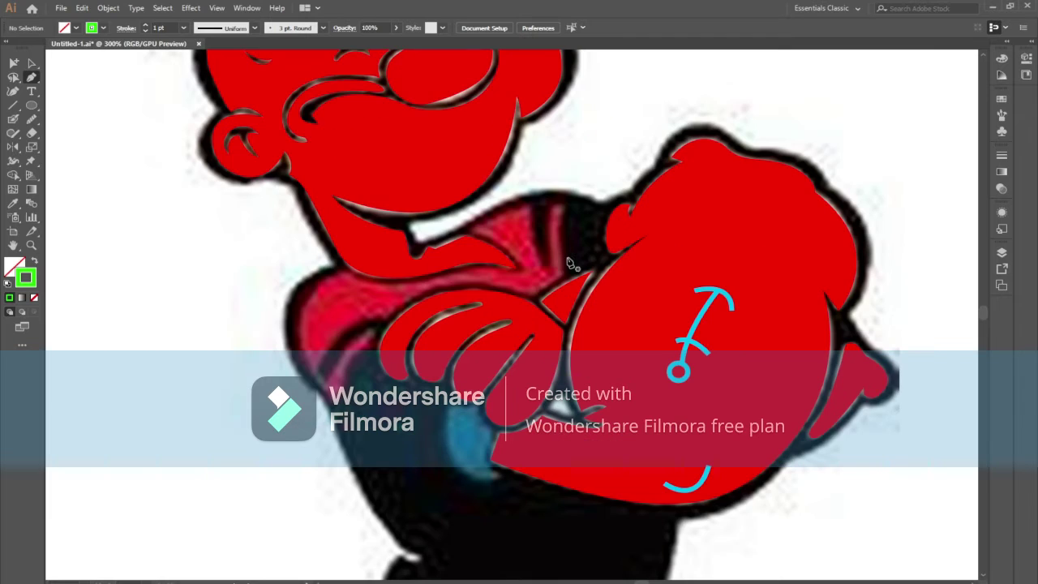
left_click(471, 233)
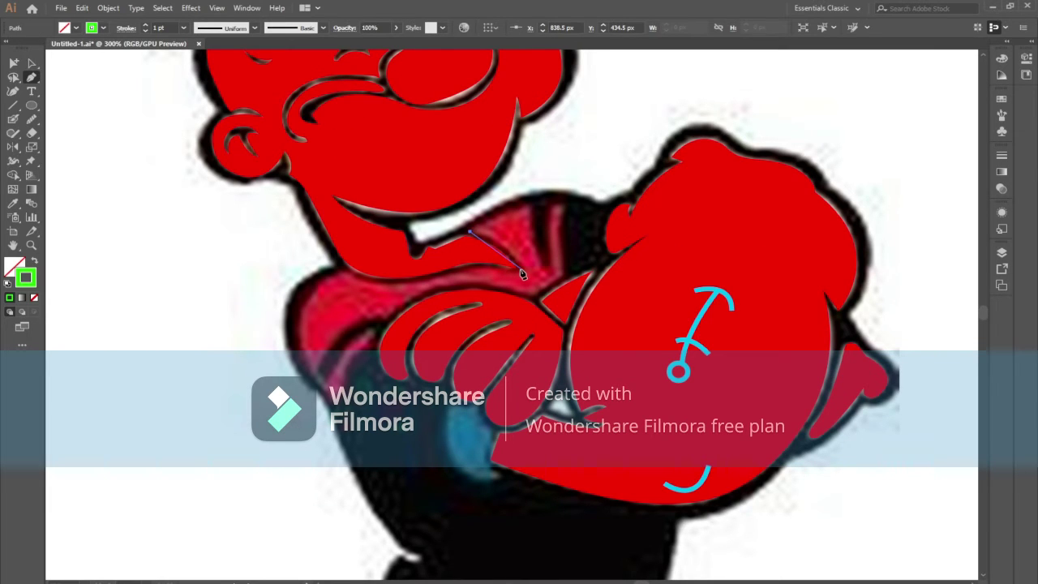
left_click_drag(520, 268, 526, 291)
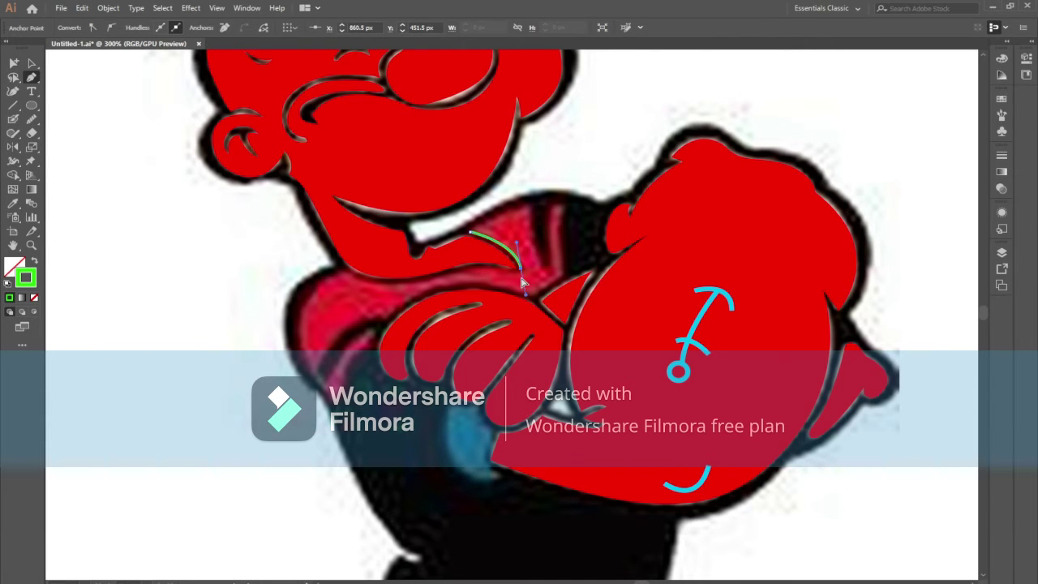
key("ctrl+plus")
key("ctrl+plus")
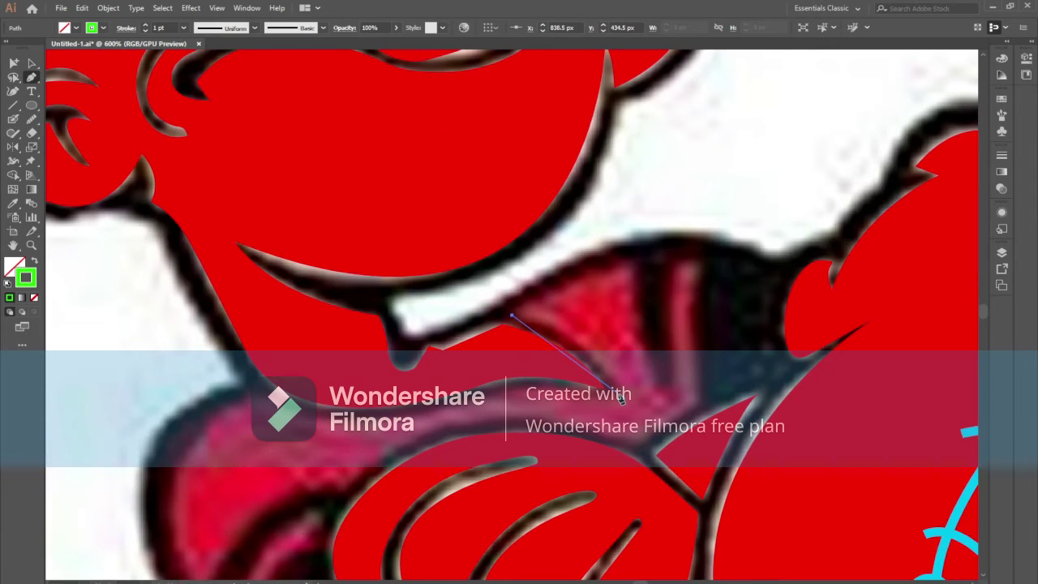
left_click_drag(621, 397, 654, 456)
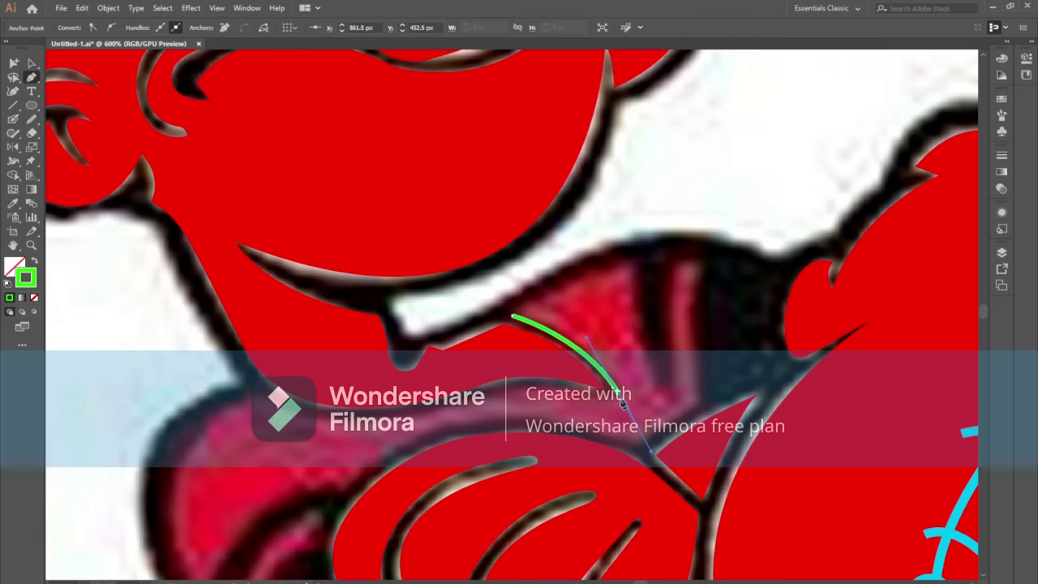
left_click_drag(444, 408, 384, 451)
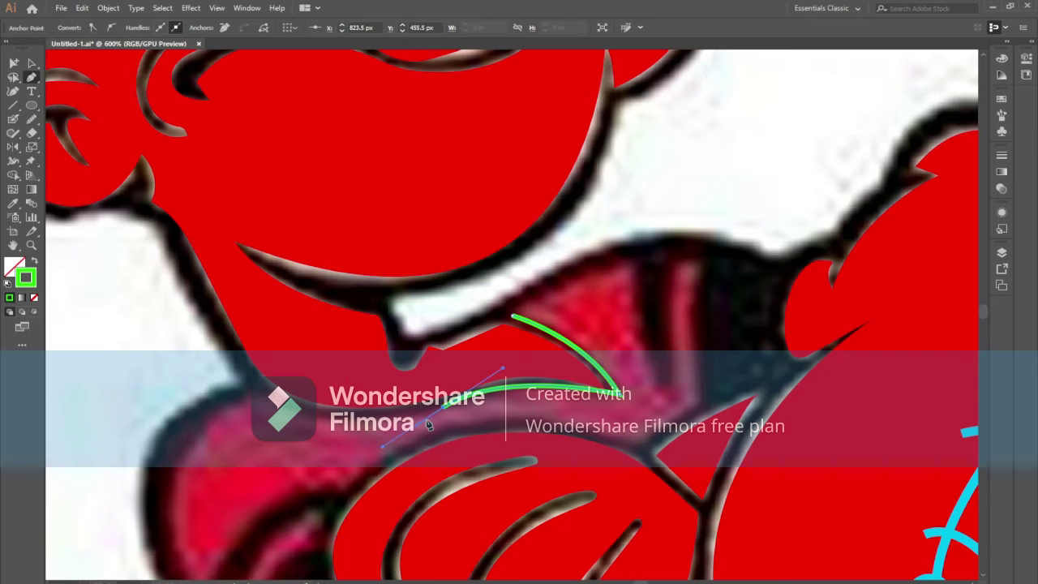
left_click(31, 64)
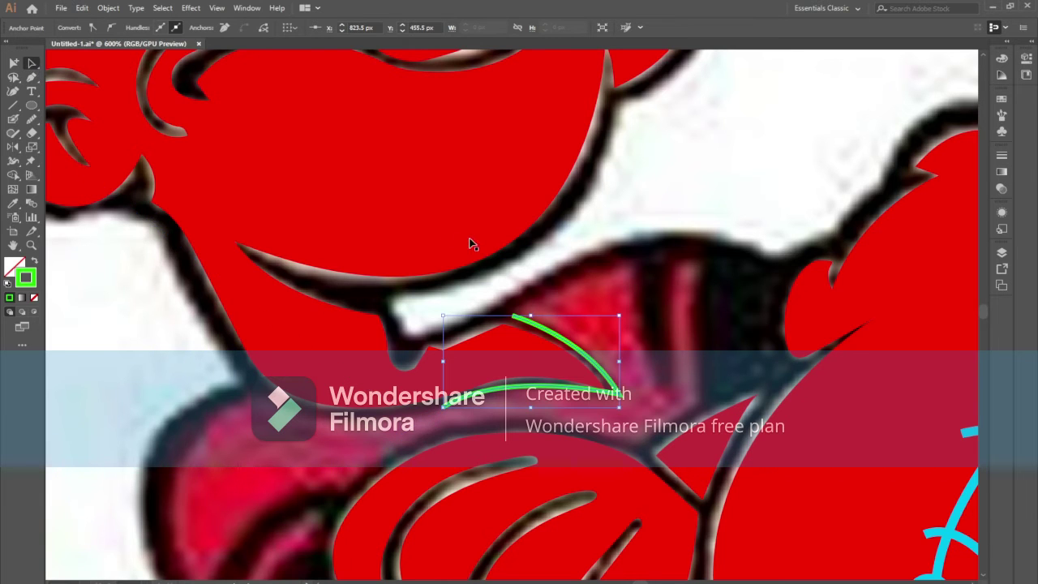
- Set the green shirt path's stroke weight to 0.5 pt
left_click(647, 361)
left_click(600, 365)
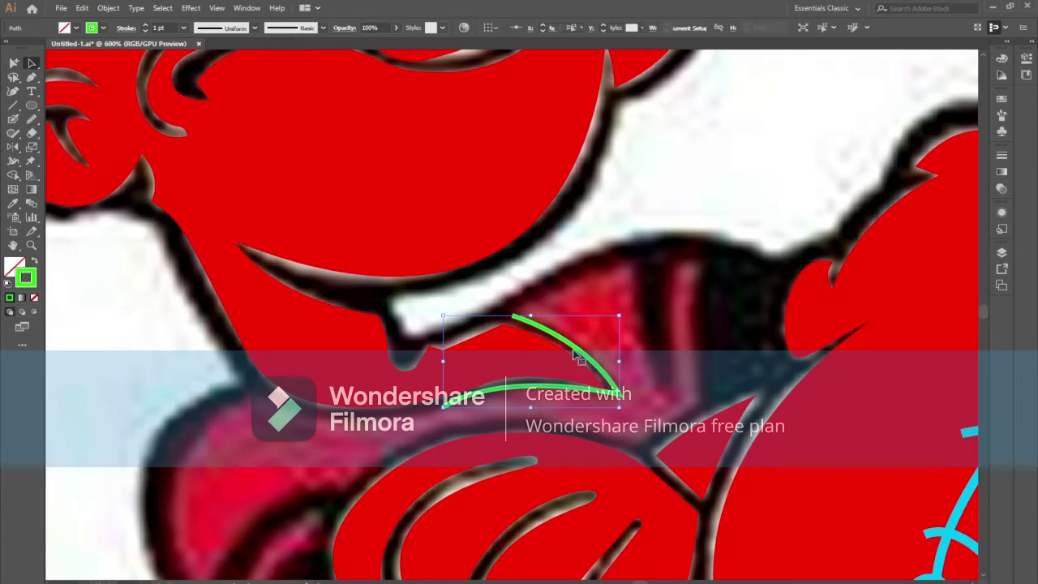
left_click(184, 28)
left_click(196, 54)
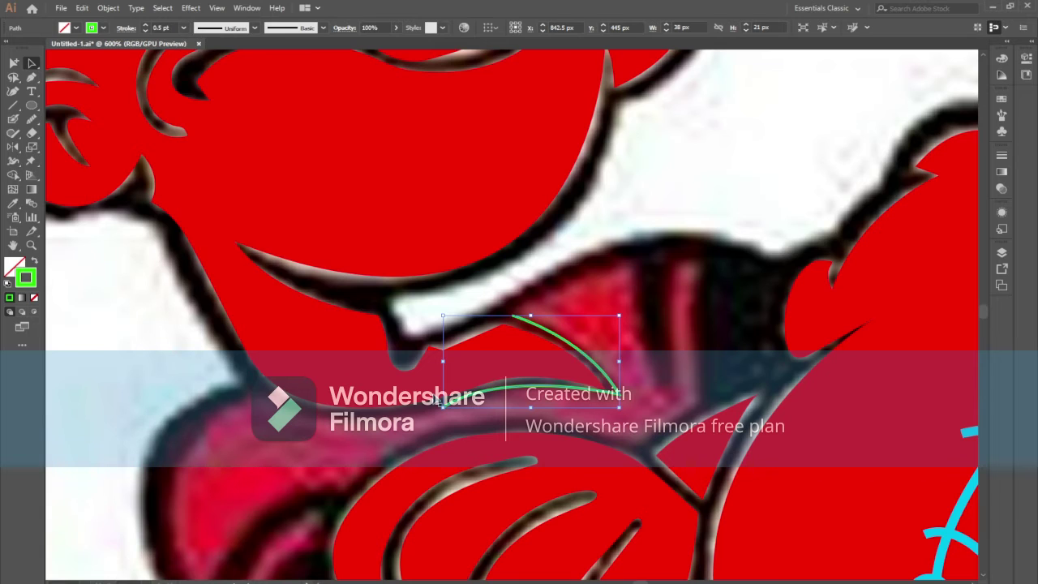
- Extend the shirt path with curved anchors around the lower edge and sleeve
key("p")
left_click(442, 405)
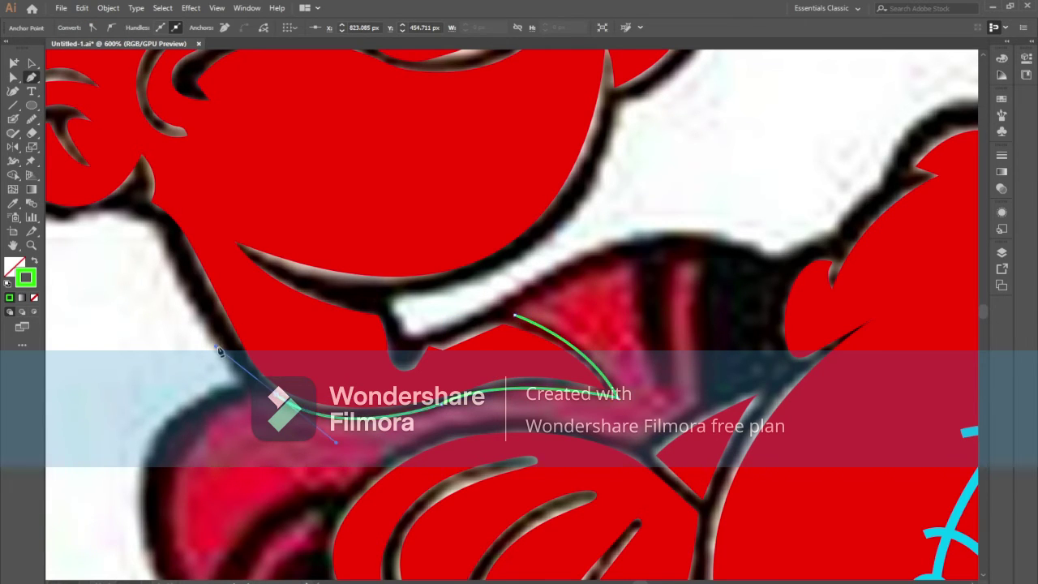
left_click_drag(247, 386, 48, 195)
left_click(29, 119)
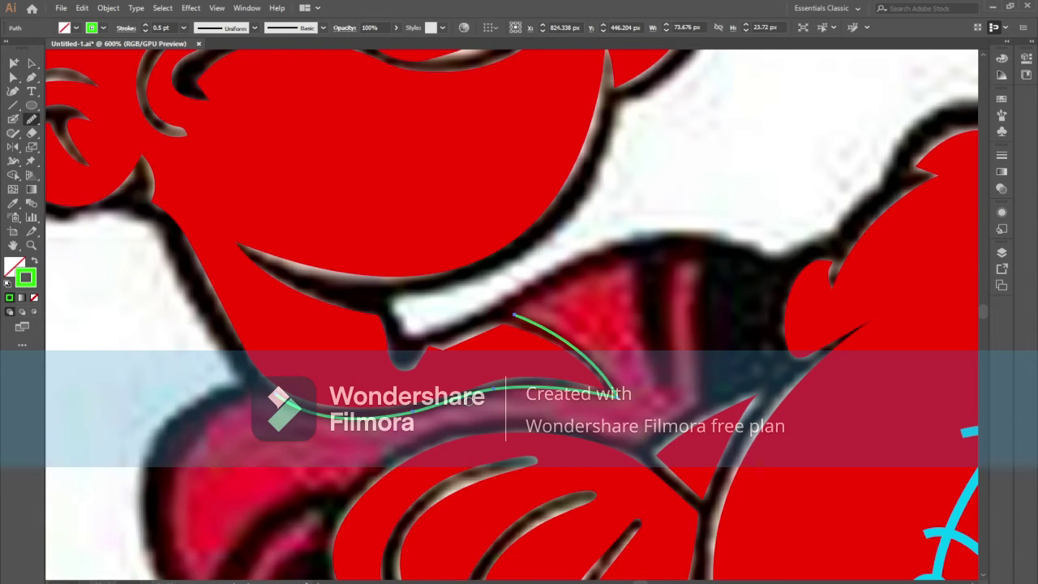
key("p")
left_click(512, 314)
scroll(389, 332, "down", 3)
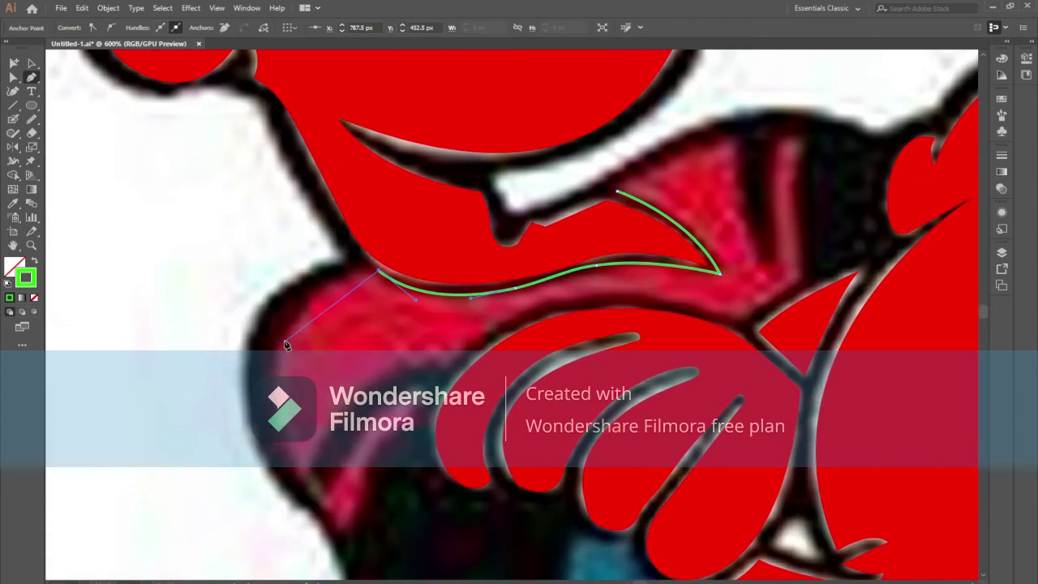
key("ctrl+minus")
key("ctrl+minus")
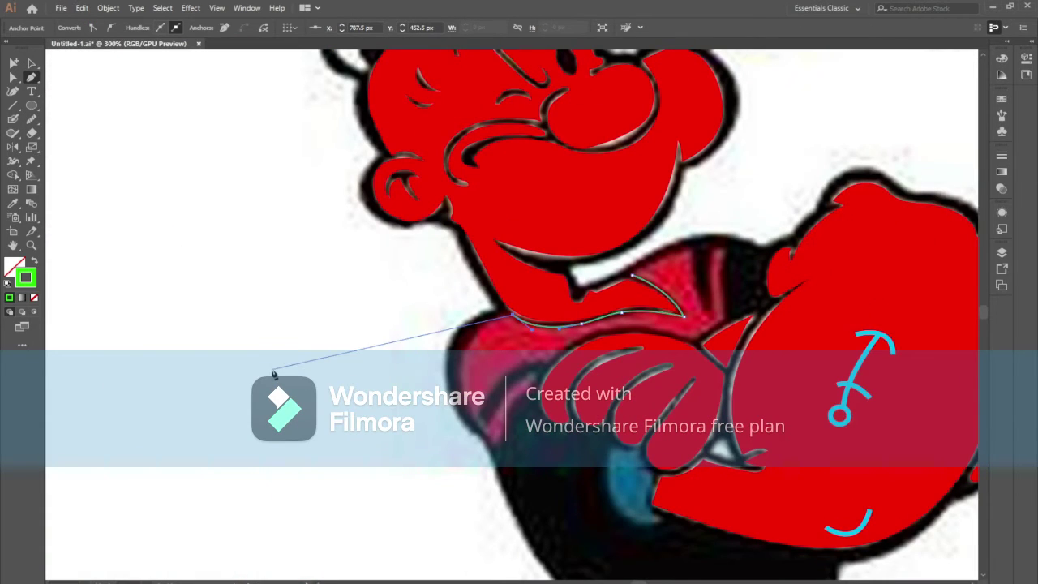
scroll(389, 406, "up", 1)
left_click_drag(457, 439, 504, 532)
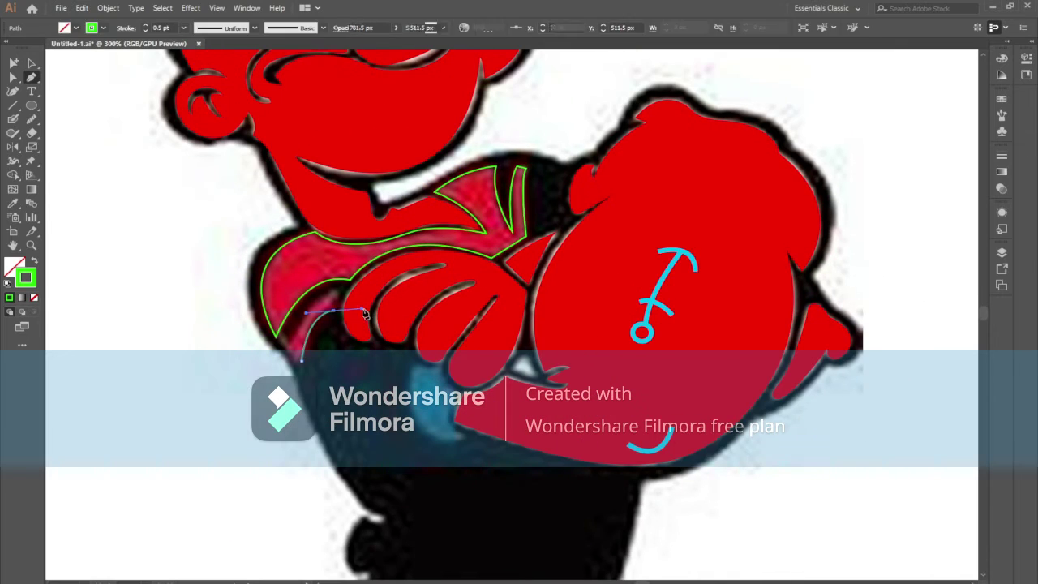
left_click_drag(365, 315, 341, 312)
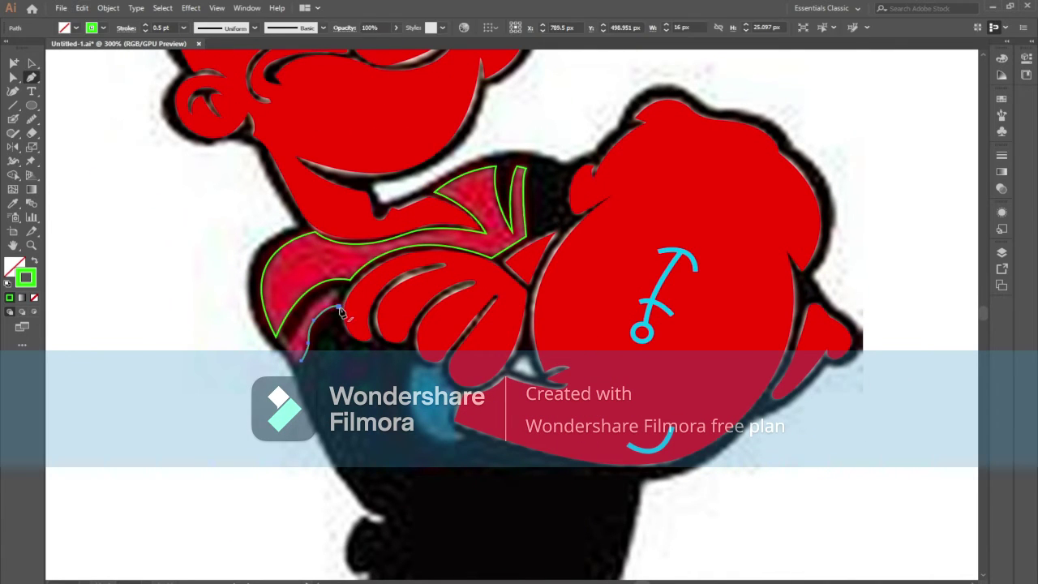
key("ctrl+minus")
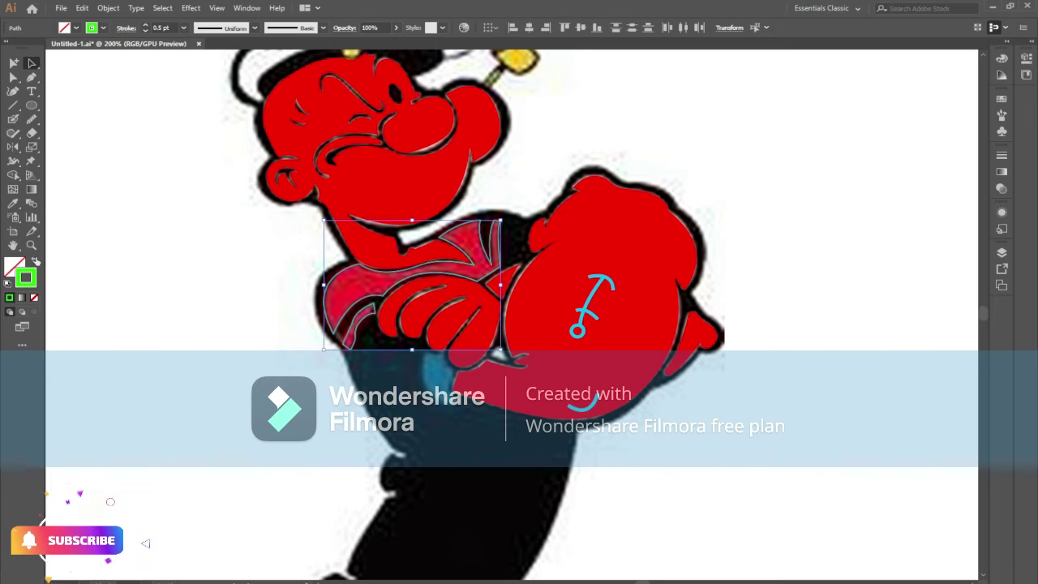
- Fill the shirt path solid green and briefly compare the tracing against the original
key("shift+x")
left_click(540, 453)
left_click_drag(695, 421, 261, 52)
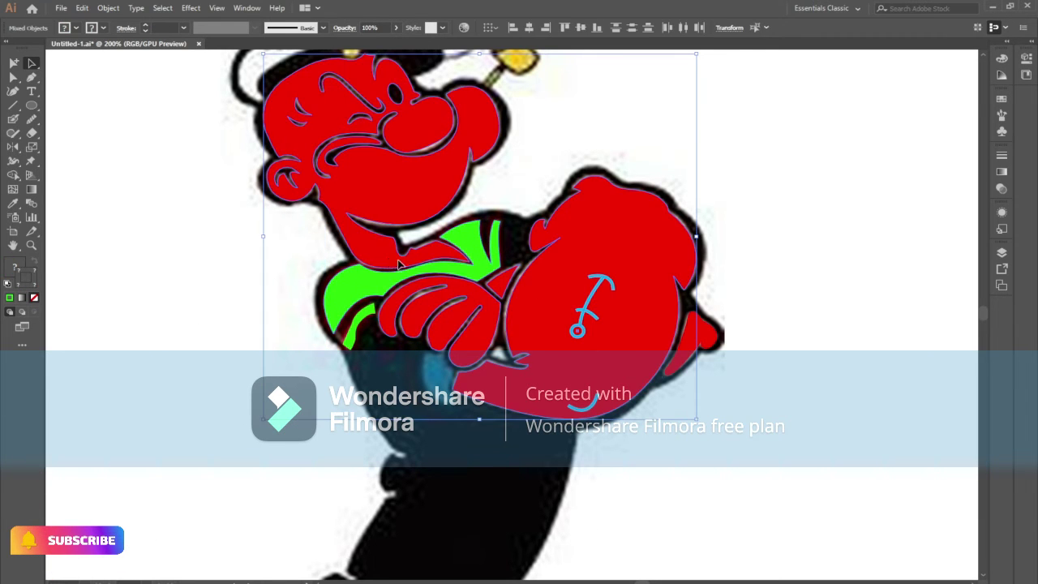
left_click_drag(363, 452, 582, 472)
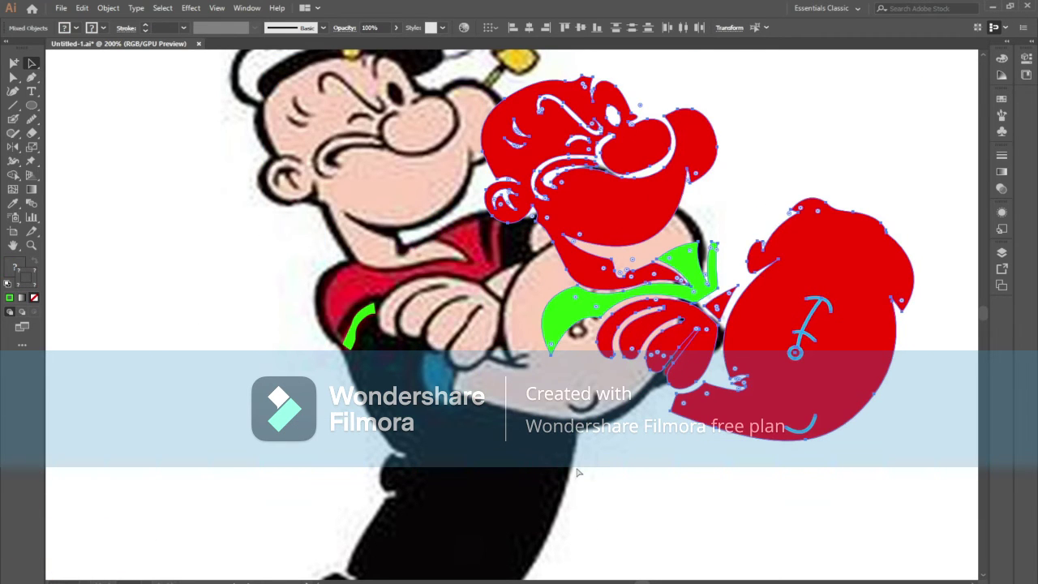
key("ctrl+z")
left_click(600, 514)
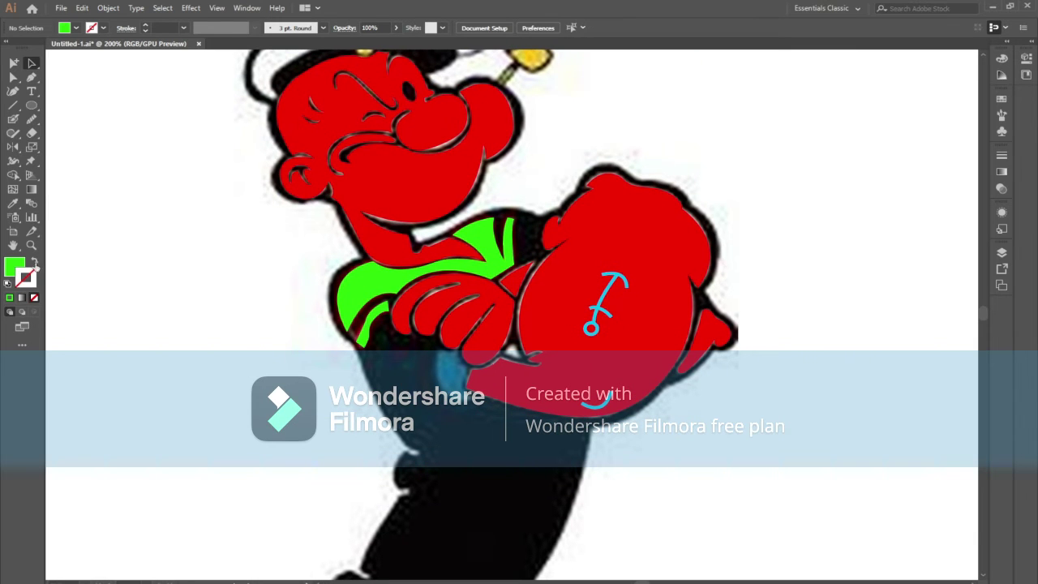
- Set the stroke colour to yellow-green in the Color Picker
left_click(35, 262)
double_click(25, 278)
left_click(352, 372)
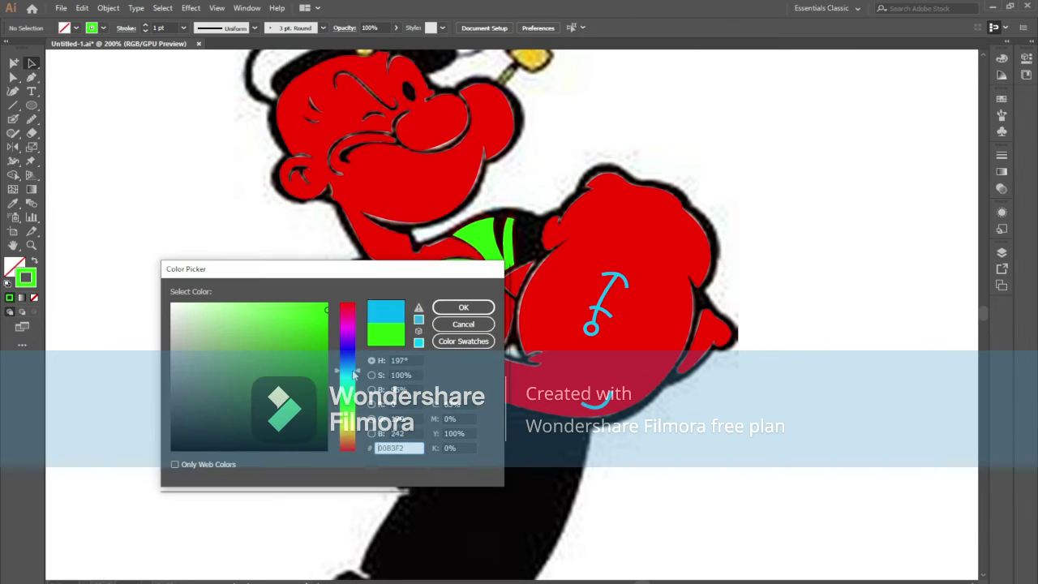
left_click_drag(353, 372, 354, 420)
left_click(463, 308)
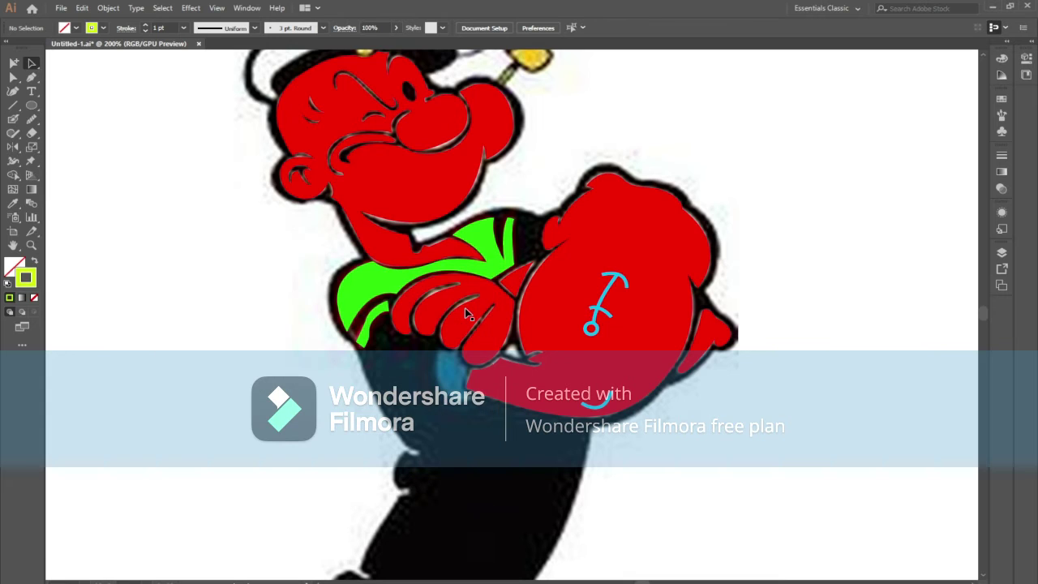
key("p")
key("ctrl+plus")
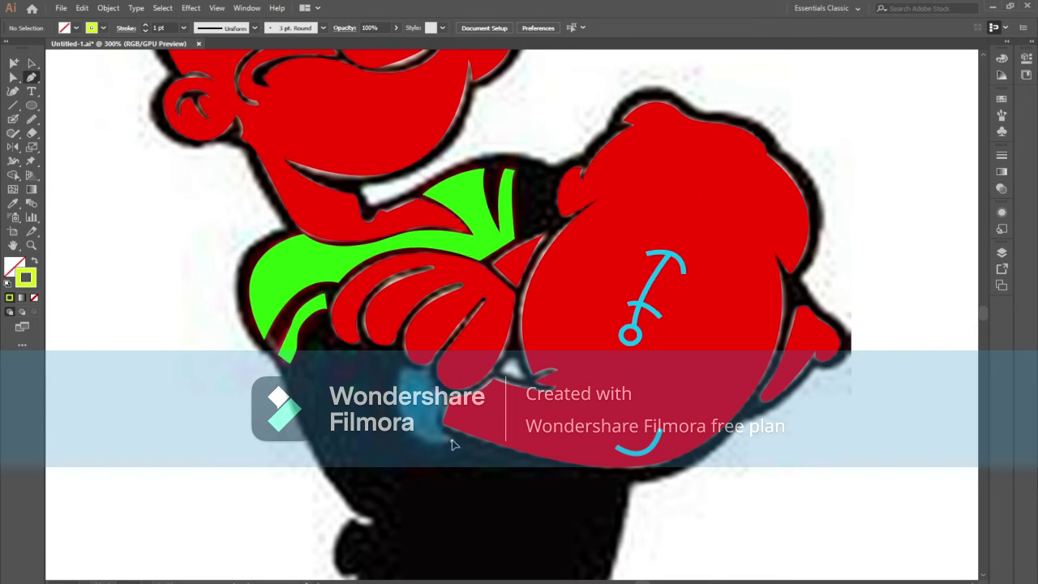
- Outline the blue patch under Popeye's arms as a closed path filled yellow-green, then zoom out
left_click(451, 436)
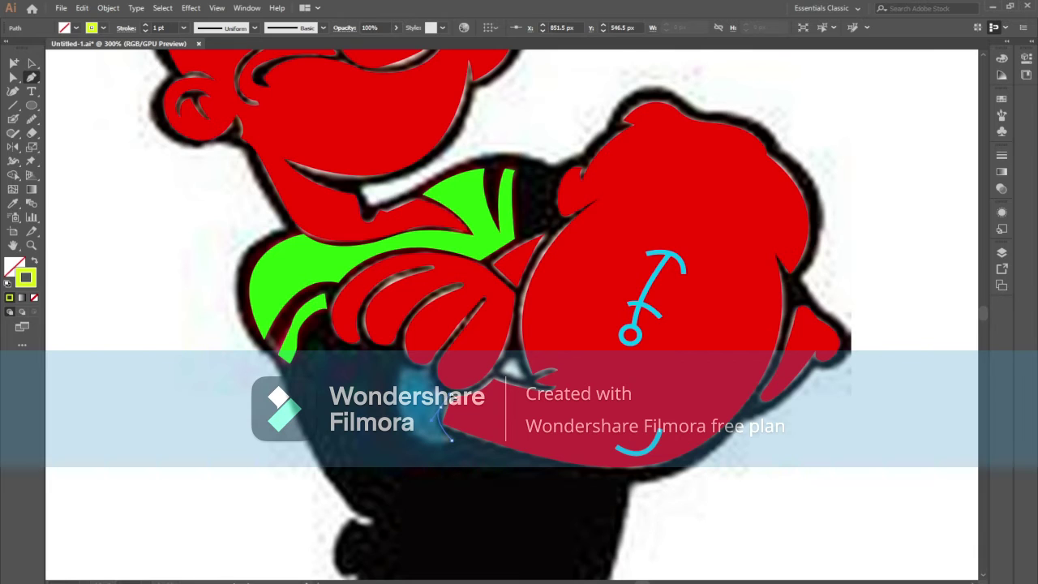
left_click(446, 412)
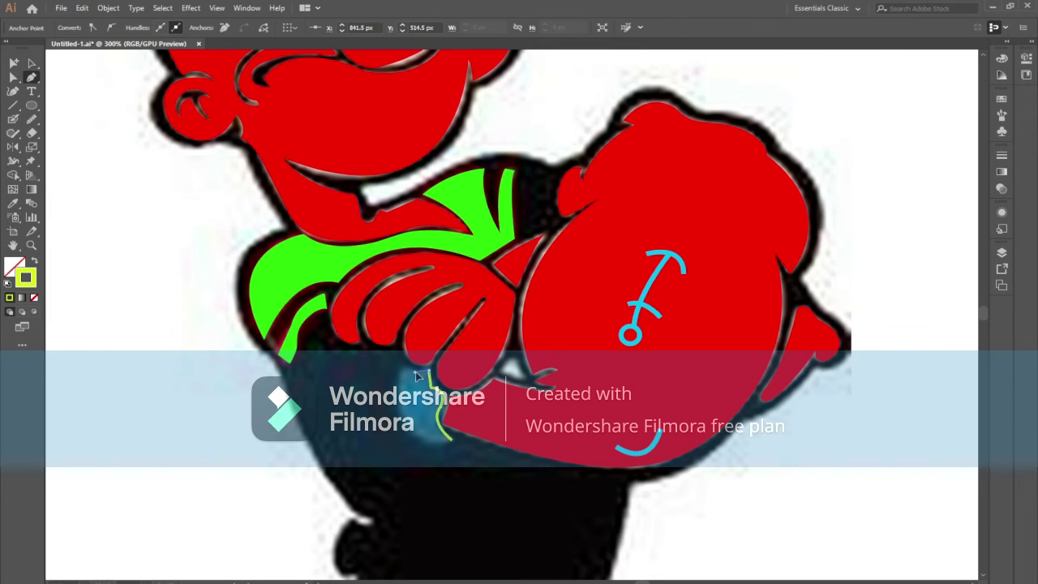
left_click(403, 372)
left_click_drag(453, 441, 381, 453)
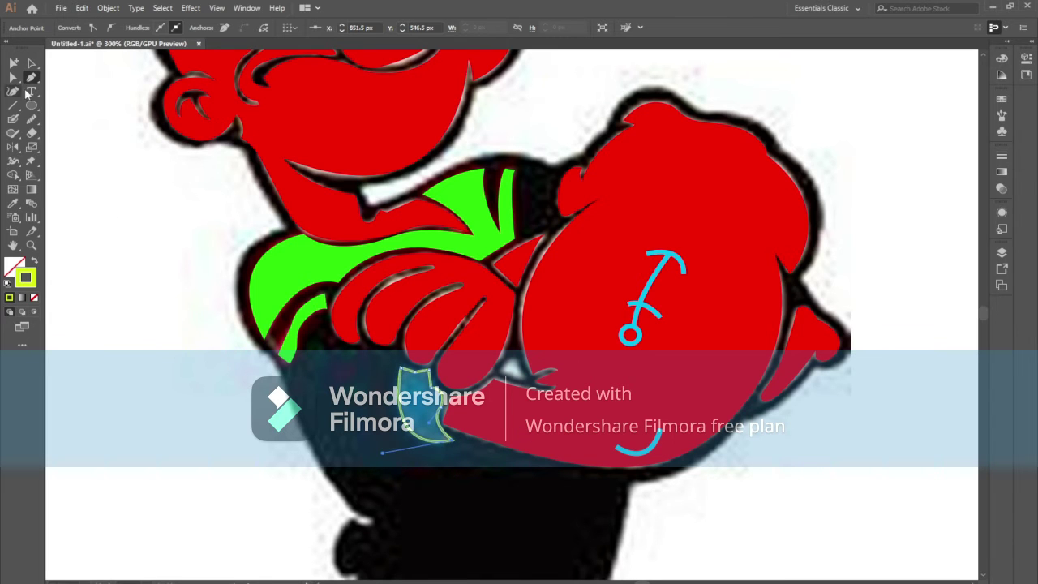
key("a")
key("shift+x")
key("ctrl+shift+a")
key("ctrl+1")
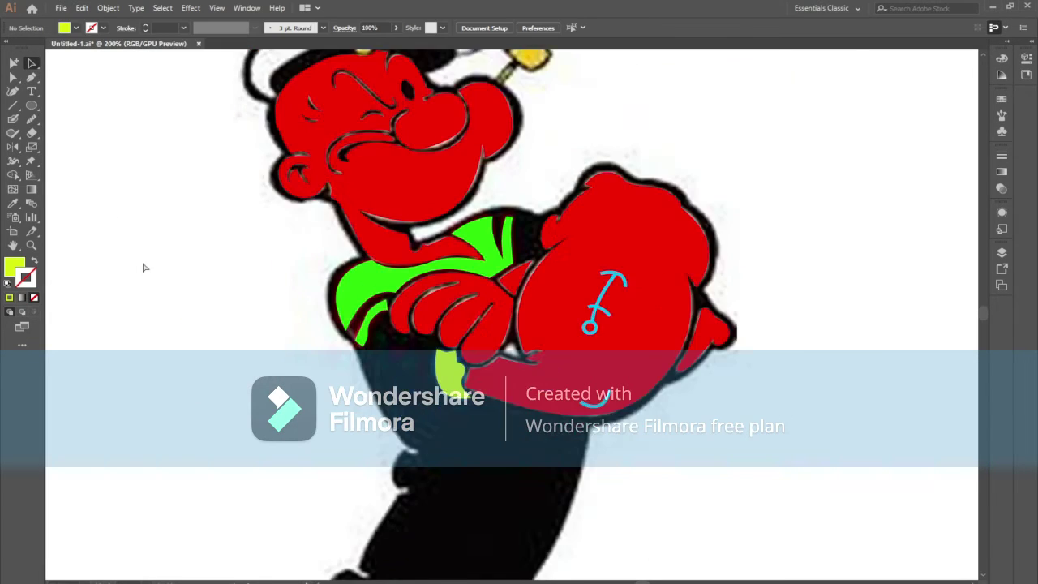
- Draw curved pen anchors along the trouser waistband, redoing one bad curve and removing the end handle
left_click_drag(590, 271, 715, 245)
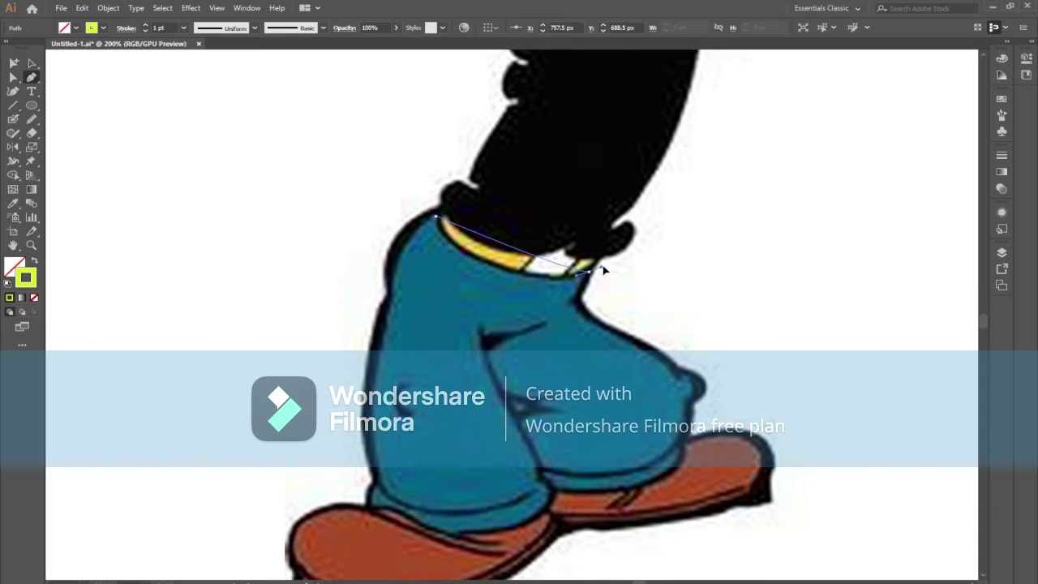
key("ctrl+z")
mouse_move(525, 274)
left_mouse_down()
mouse_move(550, 285)
mouse_move(637, 256)
left_mouse_up()
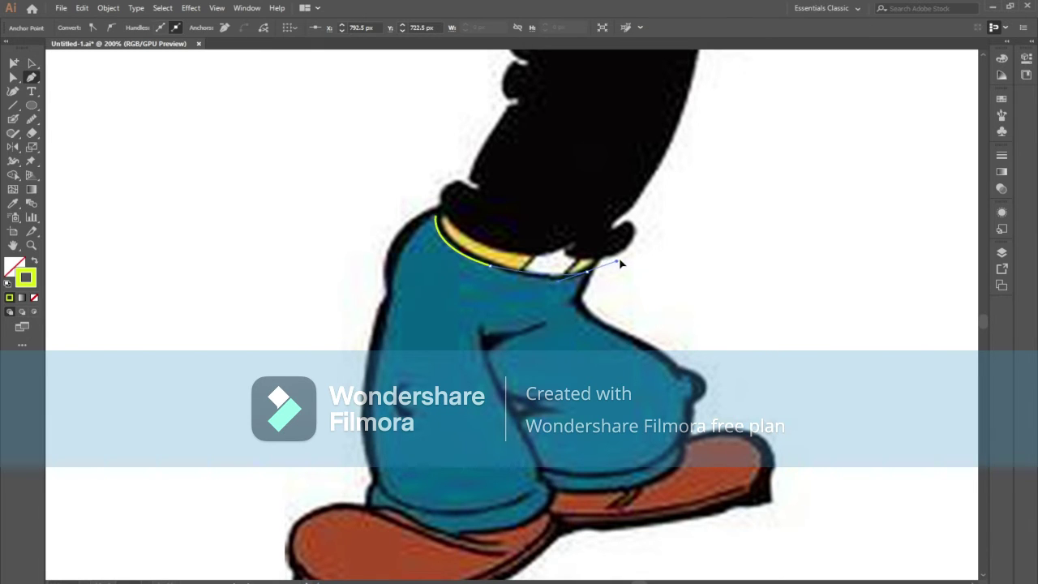
key("n")
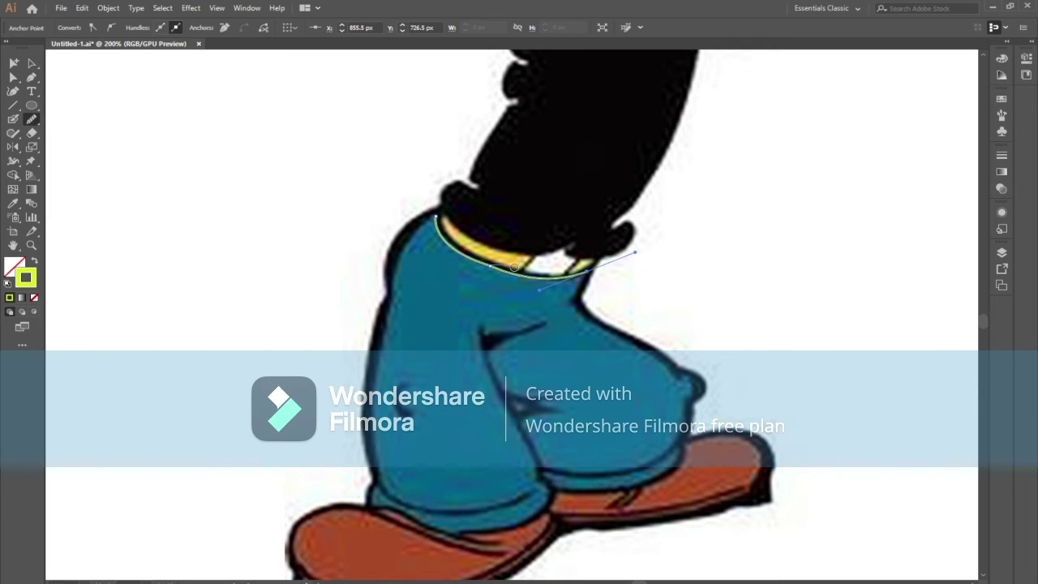
left_click_drag(514, 266, 454, 244)
- Trace the trouser outline from the waistband corner down the back and around the seat
key("p")
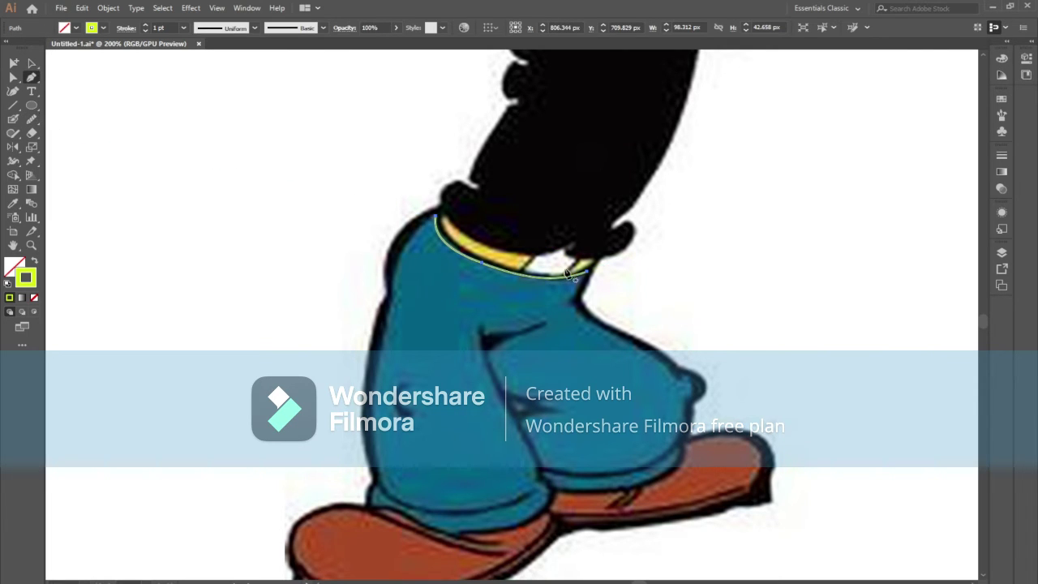
left_click(590, 275)
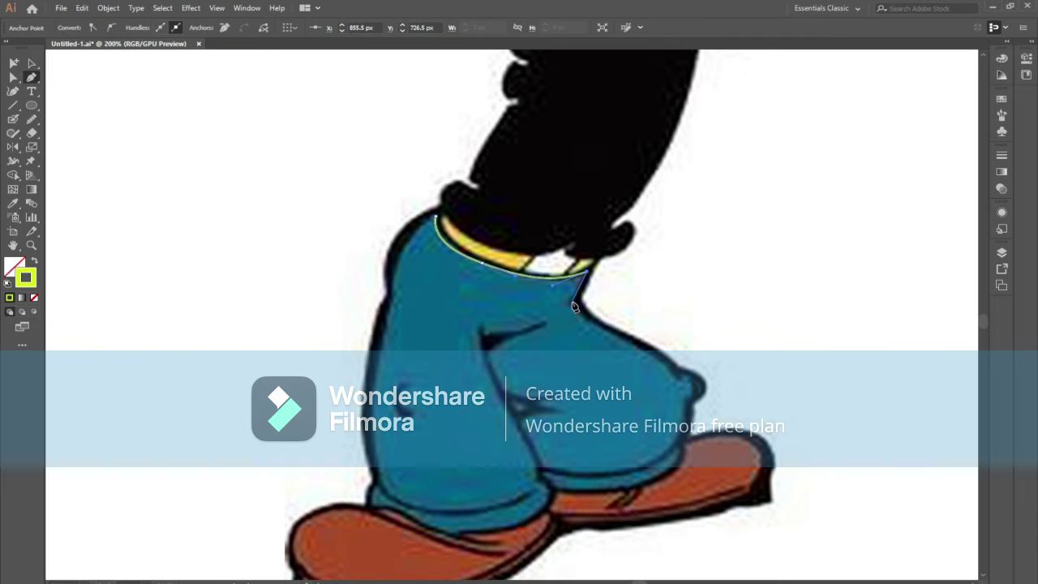
left_click(572, 305)
left_click_drag(606, 334, 621, 339)
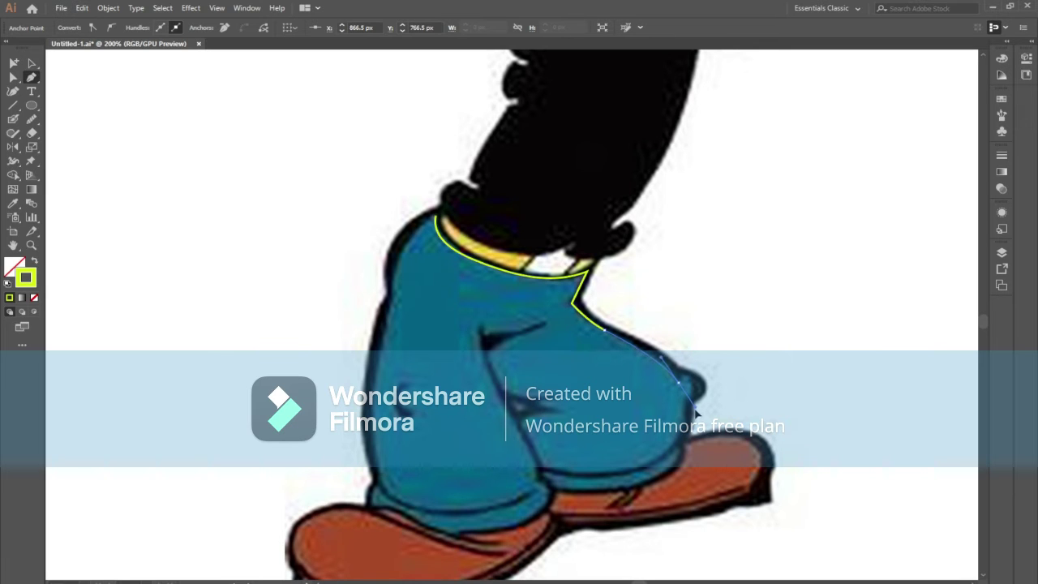
left_click(679, 381)
key("n")
left_click_drag(681, 382, 526, 422)
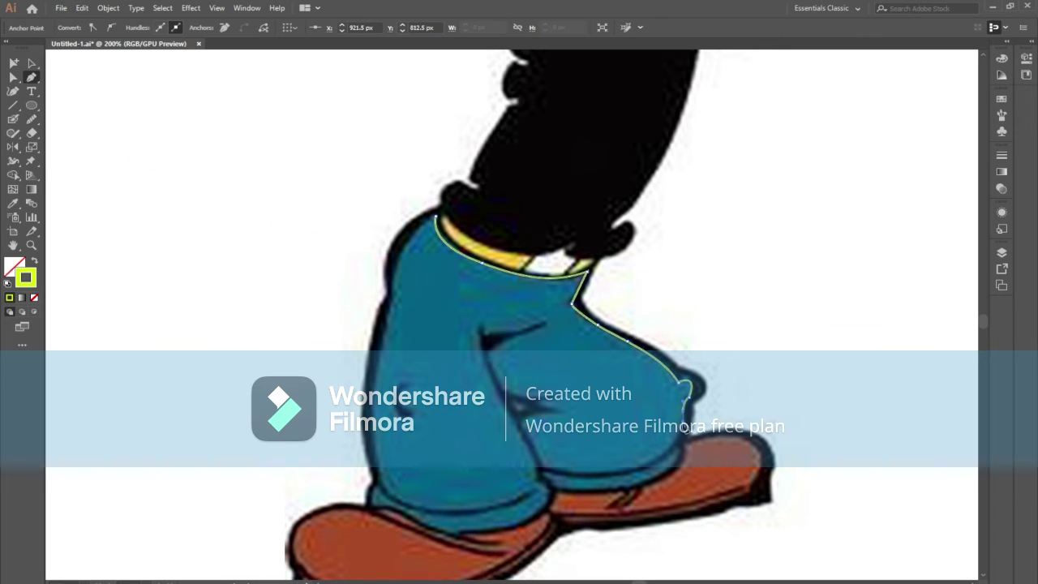
key("p")
- Trace the zigzag folds, the left leg edge and the hem, then close the trouser path
left_click(568, 400)
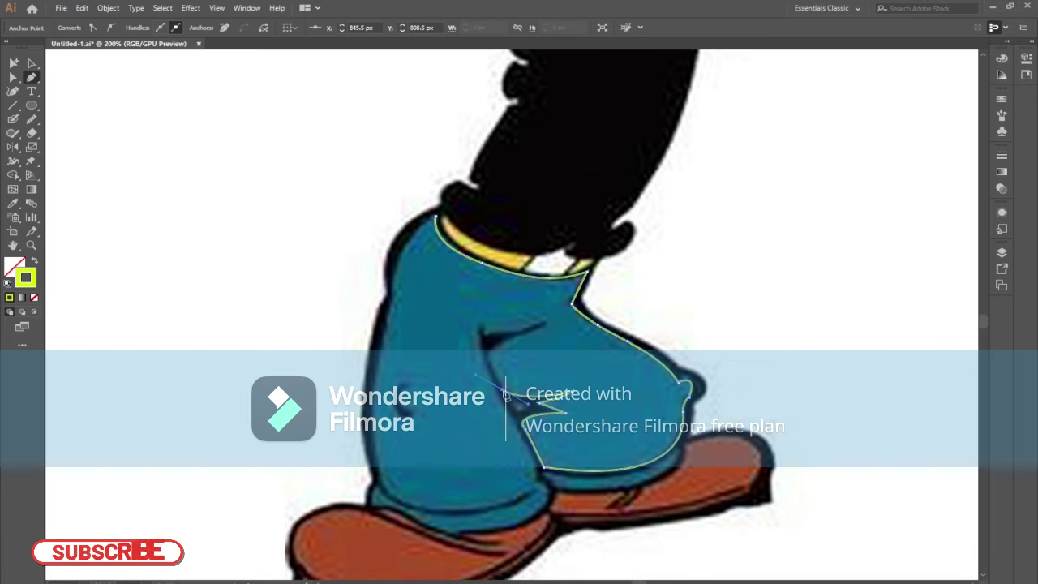
left_click(487, 357)
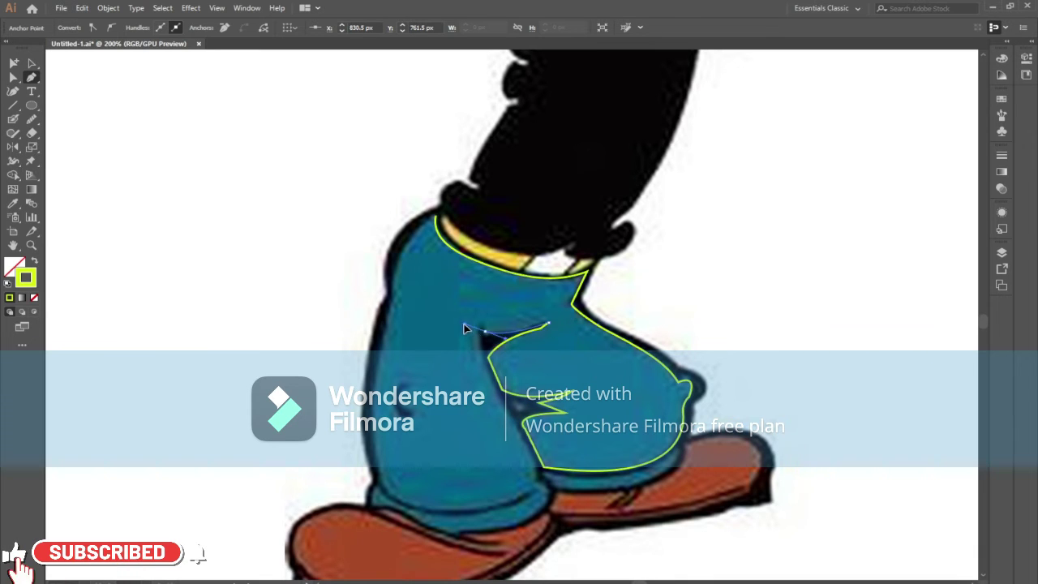
left_click_drag(481, 329, 550, 323)
left_click(537, 469)
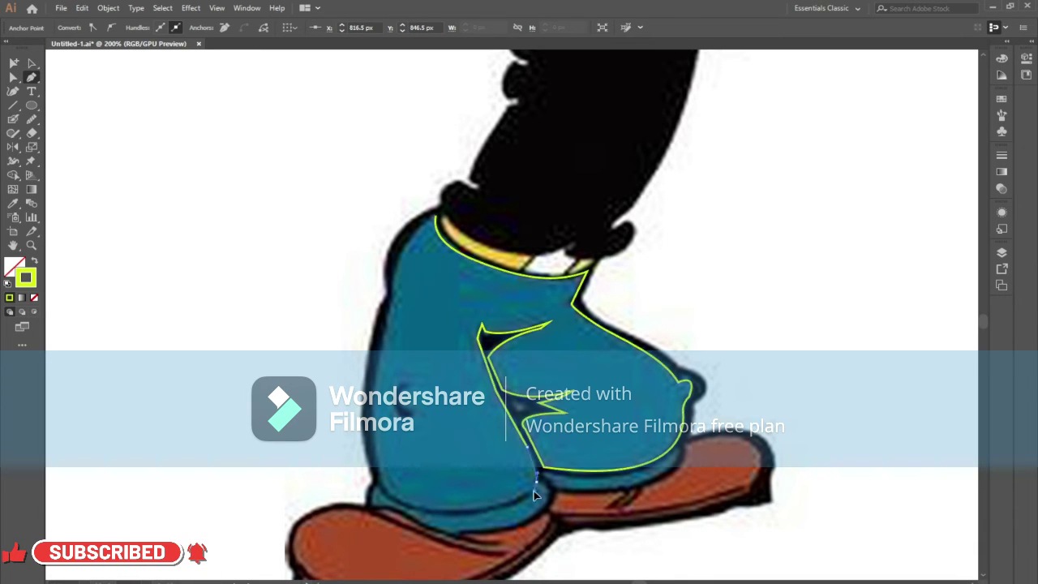
left_click(559, 485)
left_click(456, 532)
mouse_move(381, 503)
left_mouse_down()
mouse_move(454, 448)
mouse_move(416, 454)
mouse_move(415, 355)
left_mouse_up()
scroll(458, 429, "up", 5)
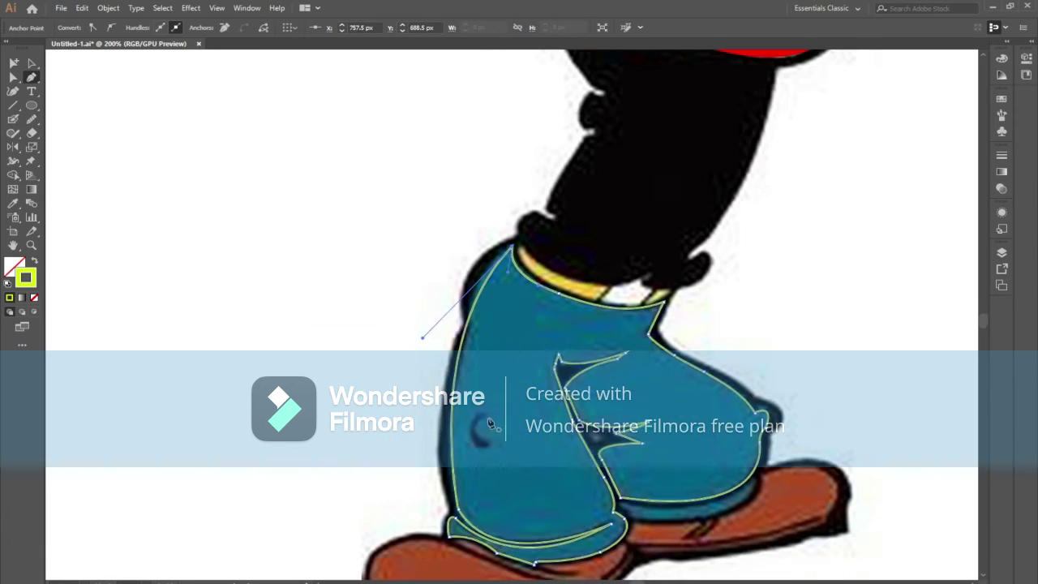
left_click(475, 428)
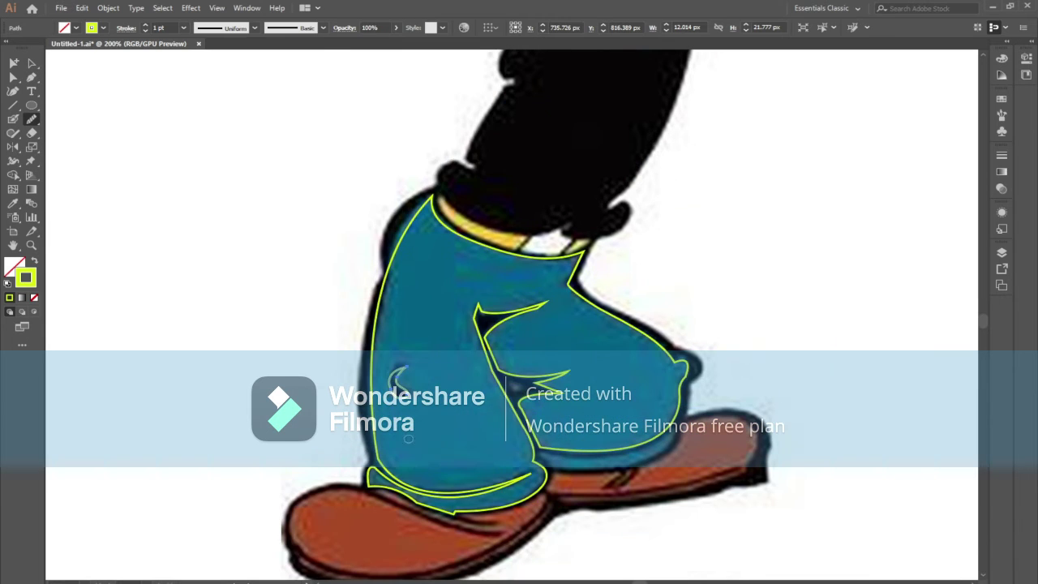
- Subtract the fold shapes with Pathfinder Minus Front and fill the trousers yellow-green
left_click(980, 258)
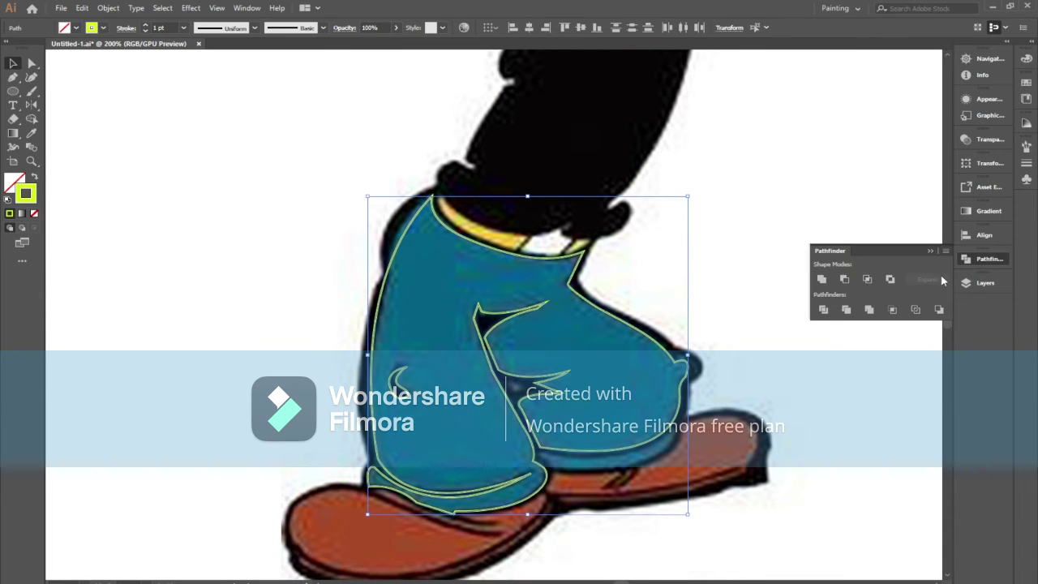
left_click(845, 279)
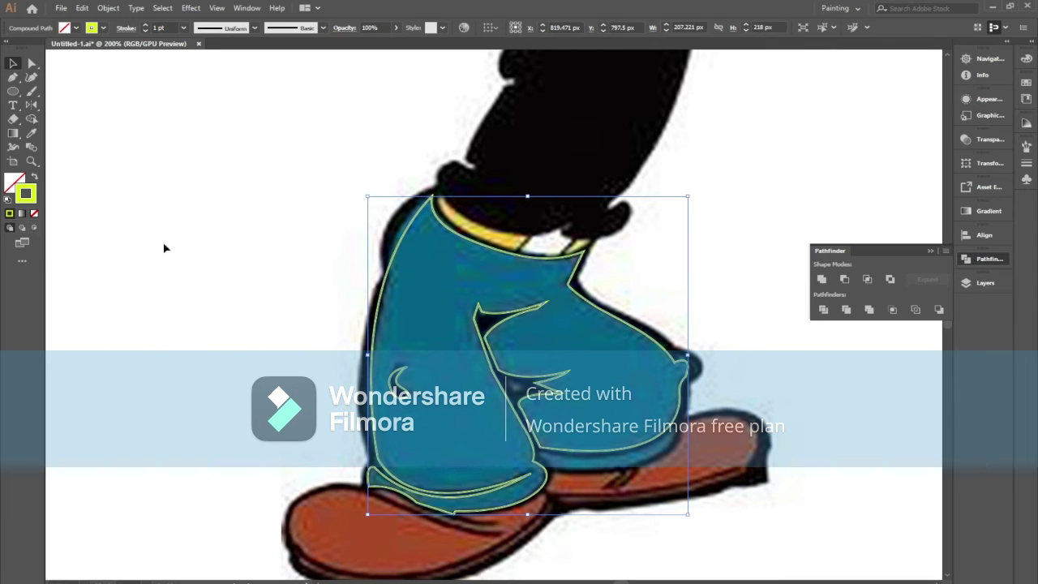
left_click(33, 180)
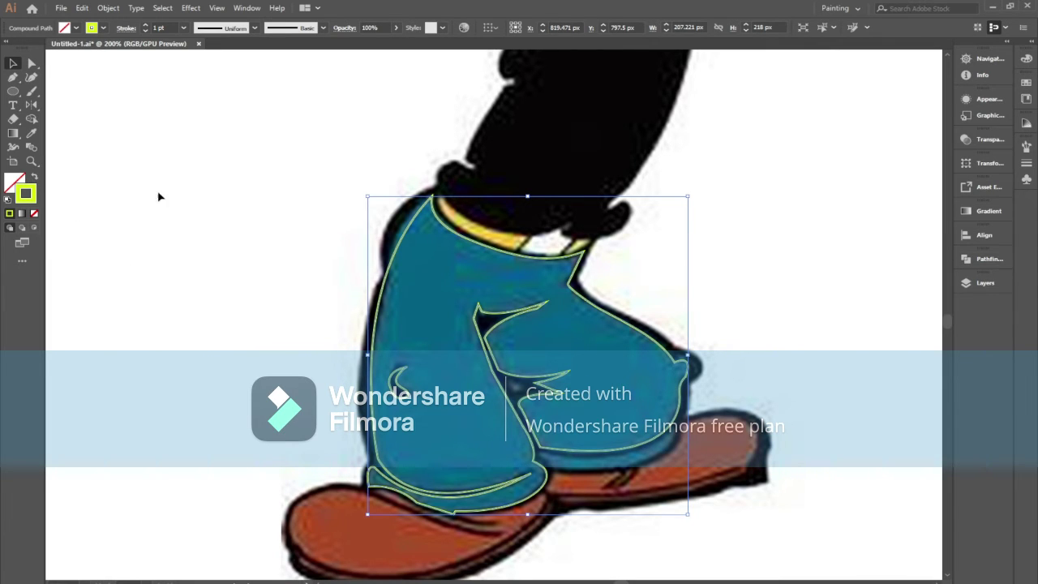
left_click(36, 177)
left_click(838, 398)
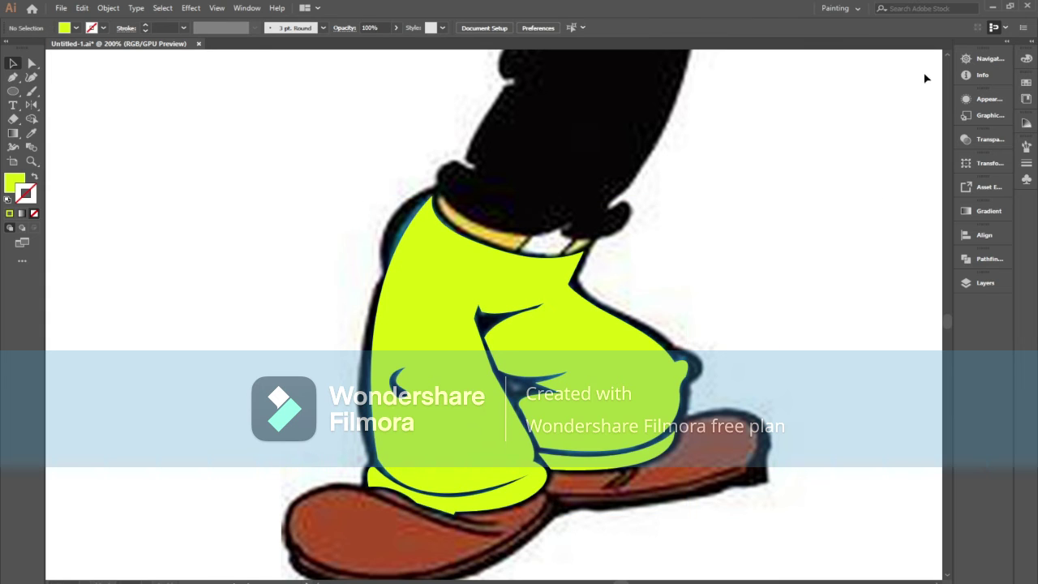
- Switch to the Essentials Classic workspace and set the stroke colour to blue
left_click(852, 11)
left_click(852, 46)
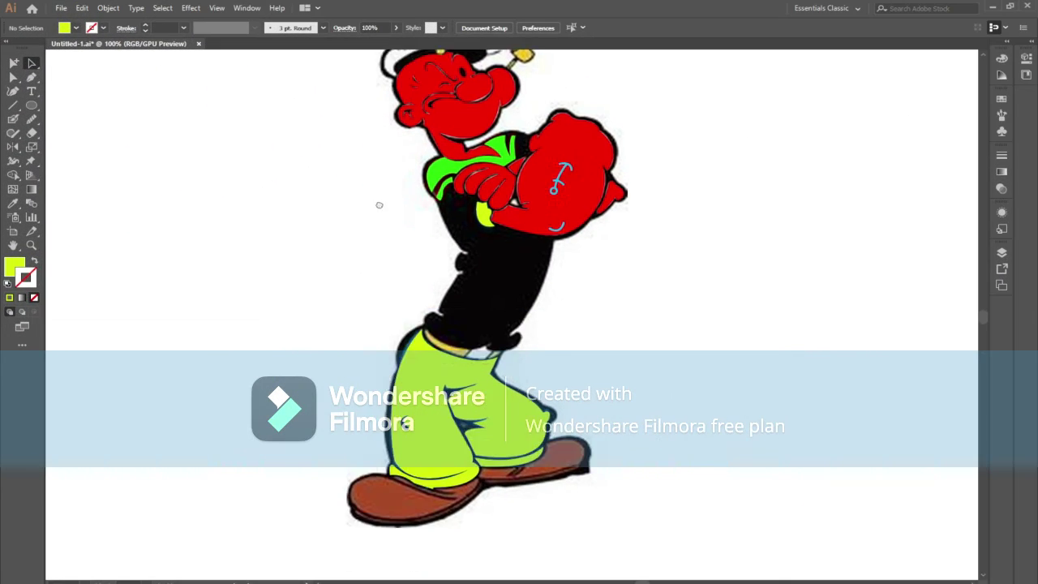
left_click(35, 261)
double_click(25, 278)
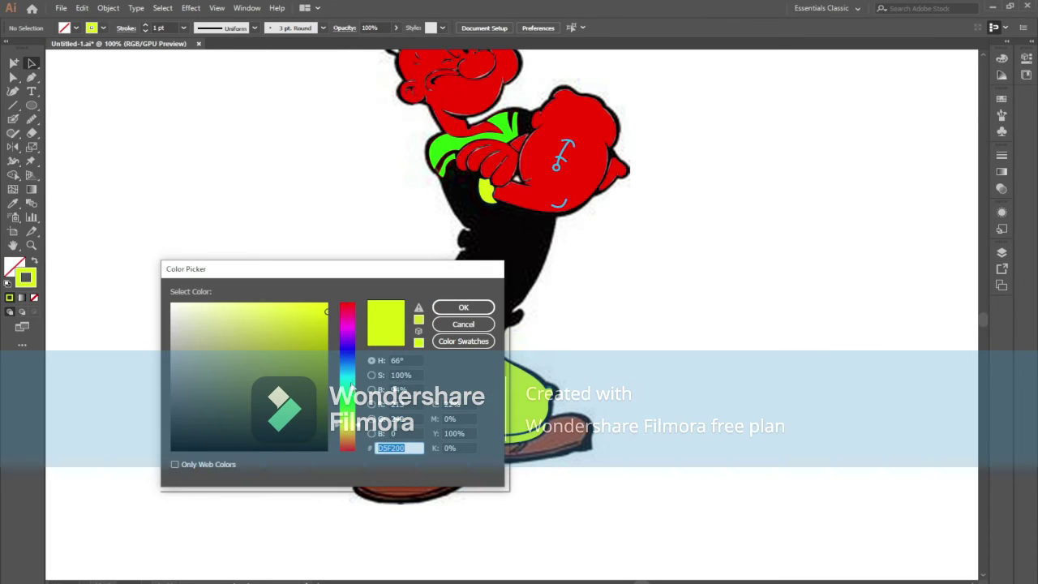
left_click(347, 378)
left_click(464, 308)
key("p")
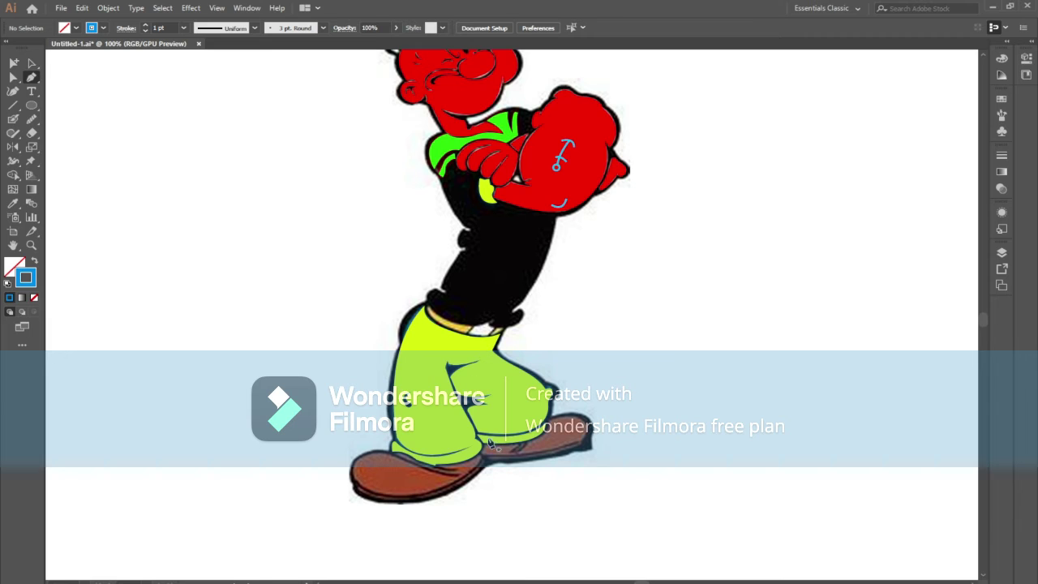
scroll(492, 442, "down", 2)
scroll(491, 442, "up", 2, "alt")
- Start a blue pen path curving along the top of the shoe
left_click(506, 420)
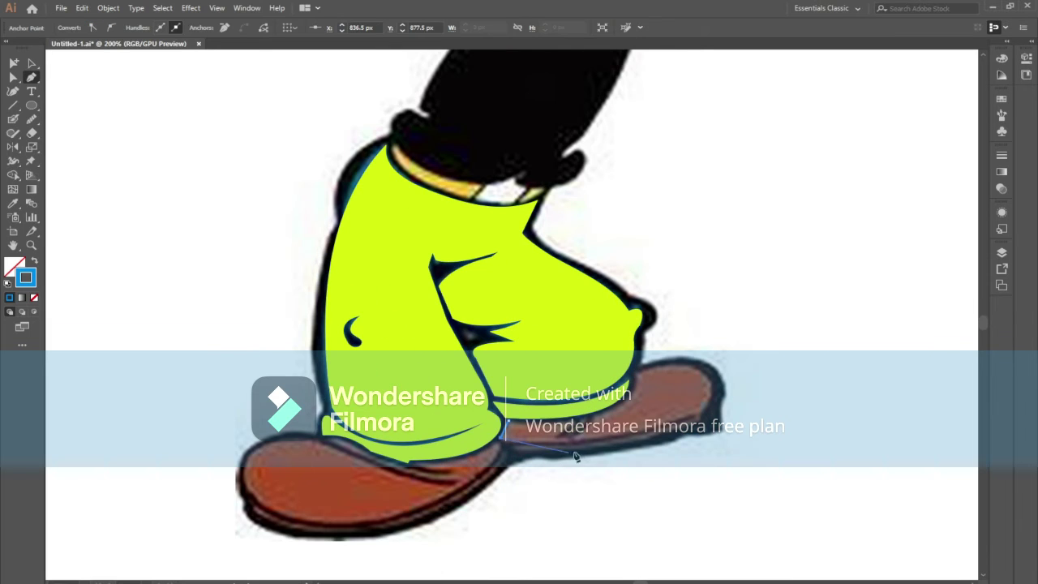
left_click_drag(698, 412, 783, 376)
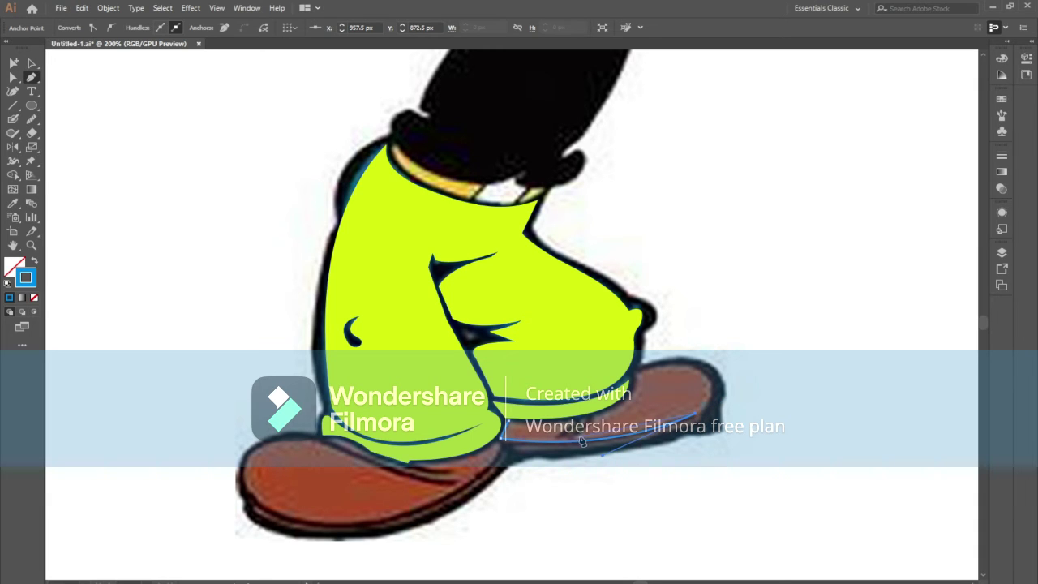
left_click_drag(512, 447, 339, 453)
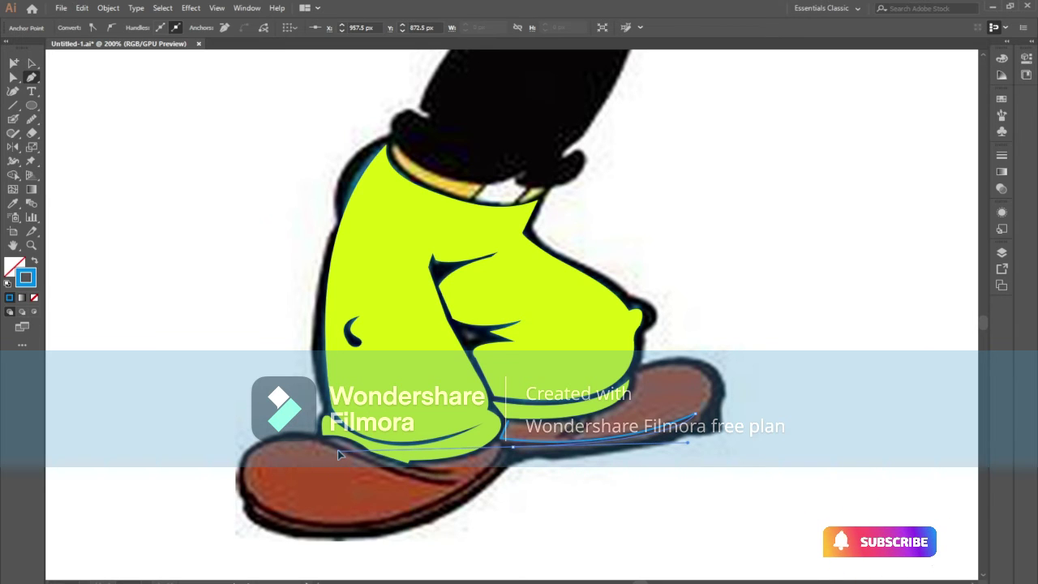
key("ctrl+plus")
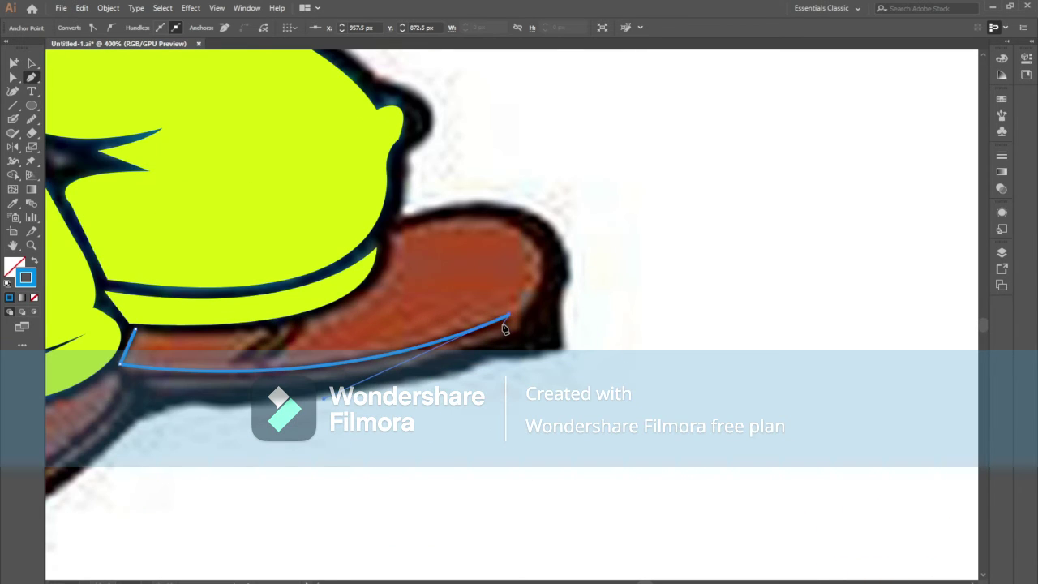
scroll(507, 329, "left", 3)
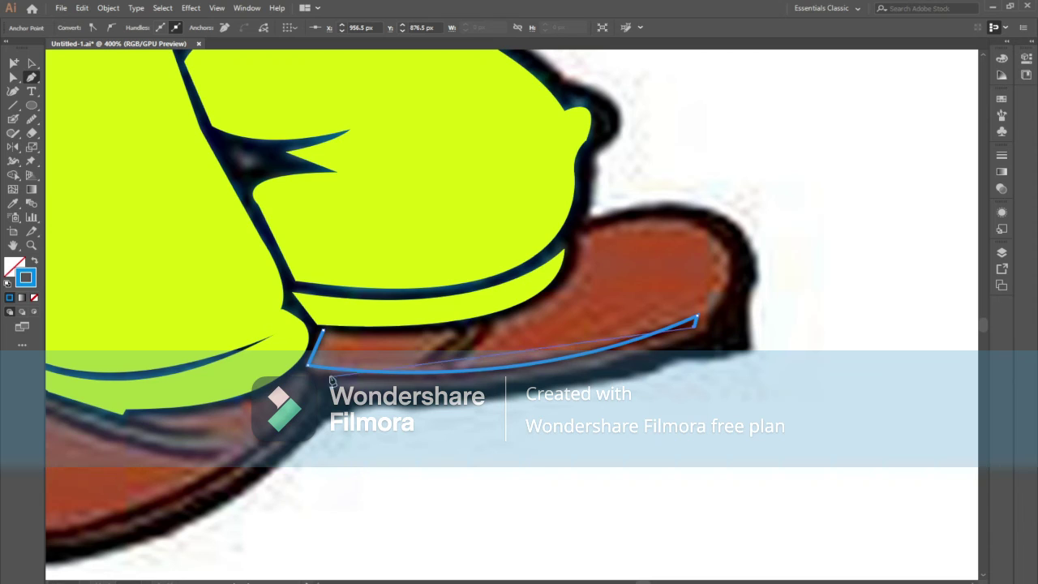
left_click_drag(331, 381, 75, 377)
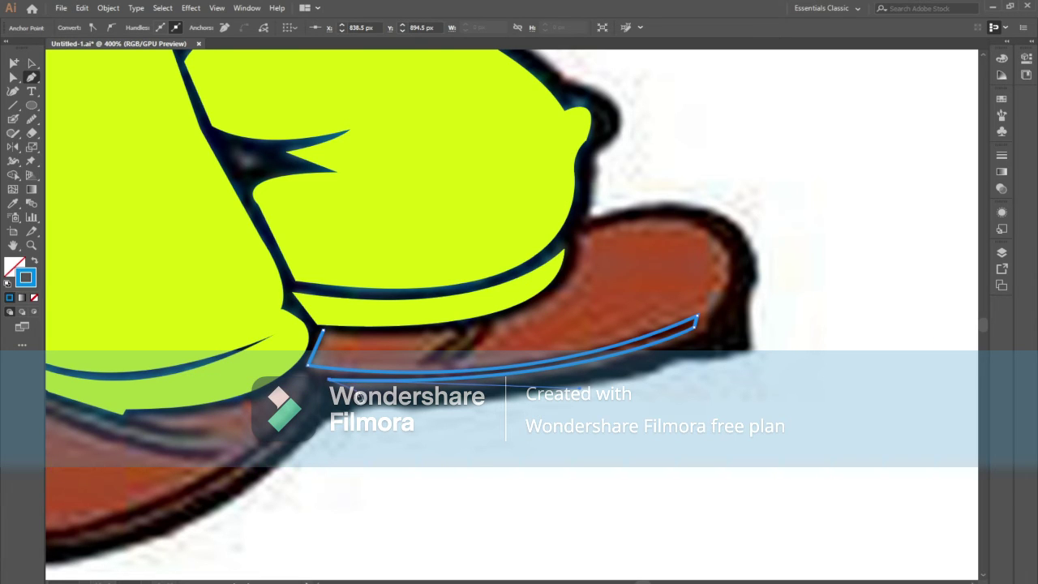
- Continue the blue outline along the shoe's bottom edge and close it around the brown shape
left_click(344, 394)
left_click_drag(344, 394, 263, 455)
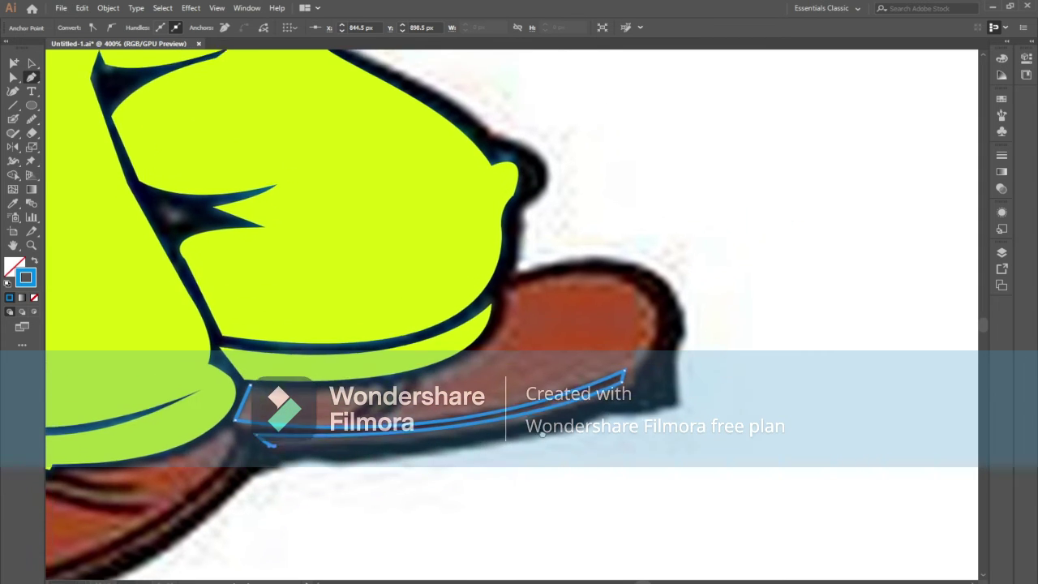
mouse_move(640, 369)
left_mouse_down()
mouse_move(700, 296)
mouse_move(666, 280)
mouse_move(659, 288)
left_mouse_up()
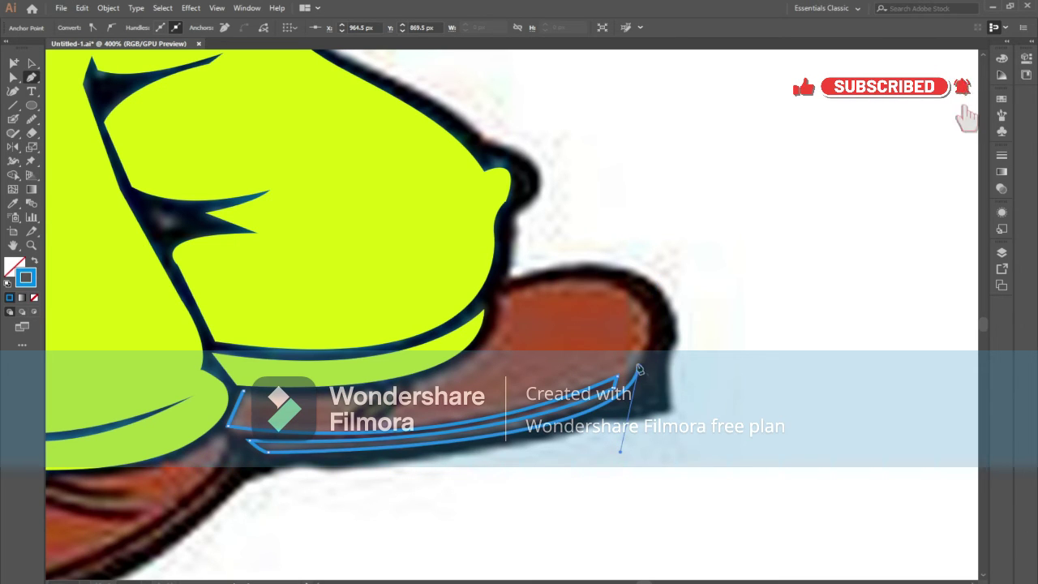
scroll(601, 382, "up", 3)
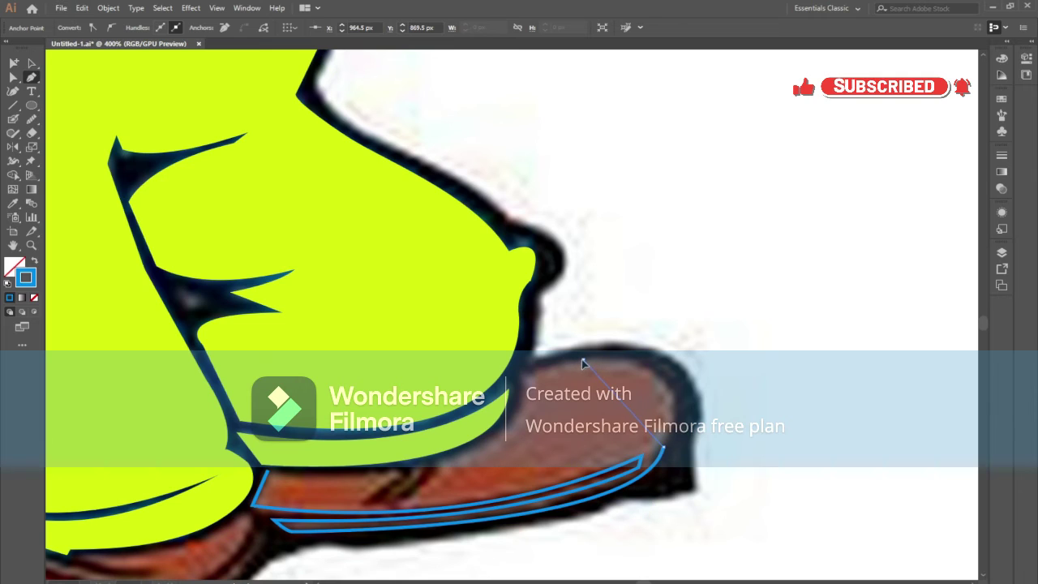
left_click_drag(583, 359, 463, 372)
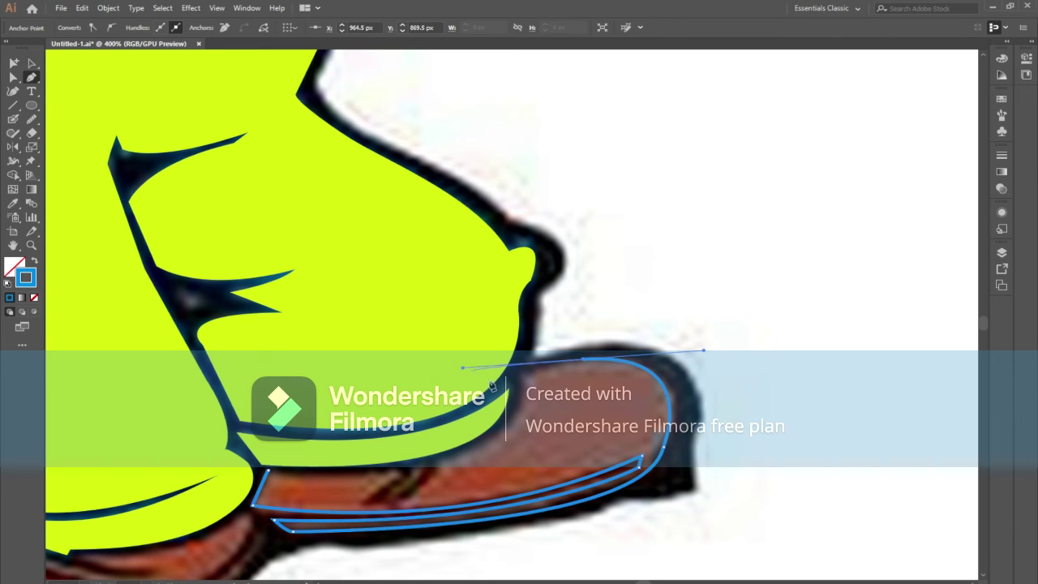
left_click(31, 119)
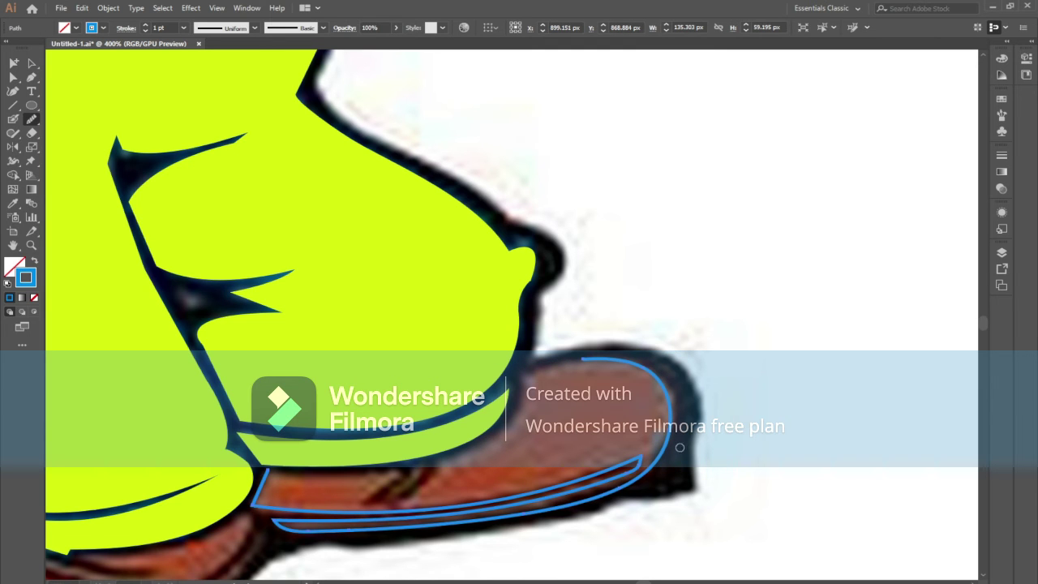
key("p")
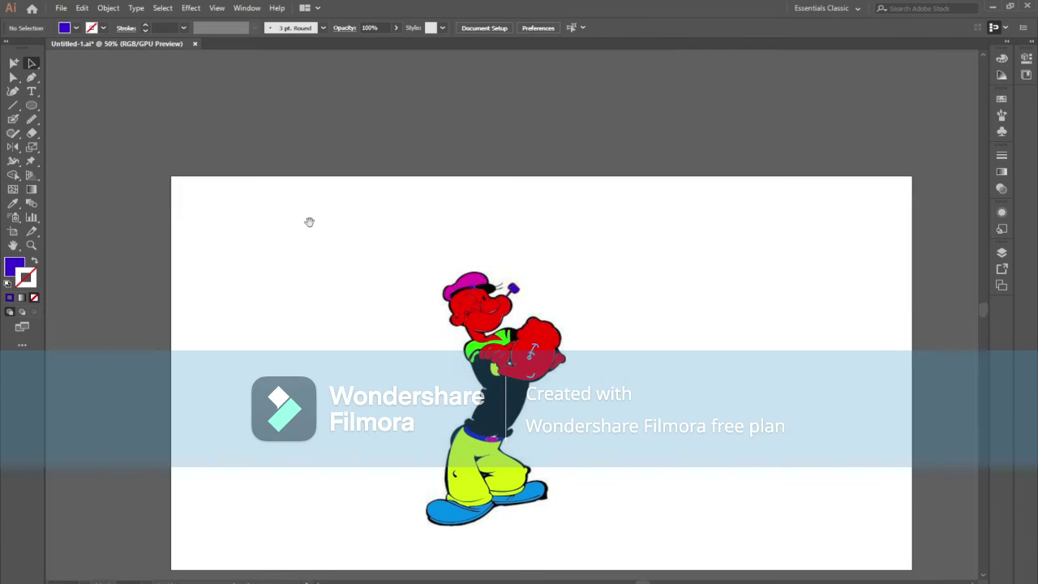
- Select the whole Popeye artwork and bring it to the front via Arrange
left_click_drag(355, 265, 513, 456)
right_click(502, 357)
mouse_move(536, 467)
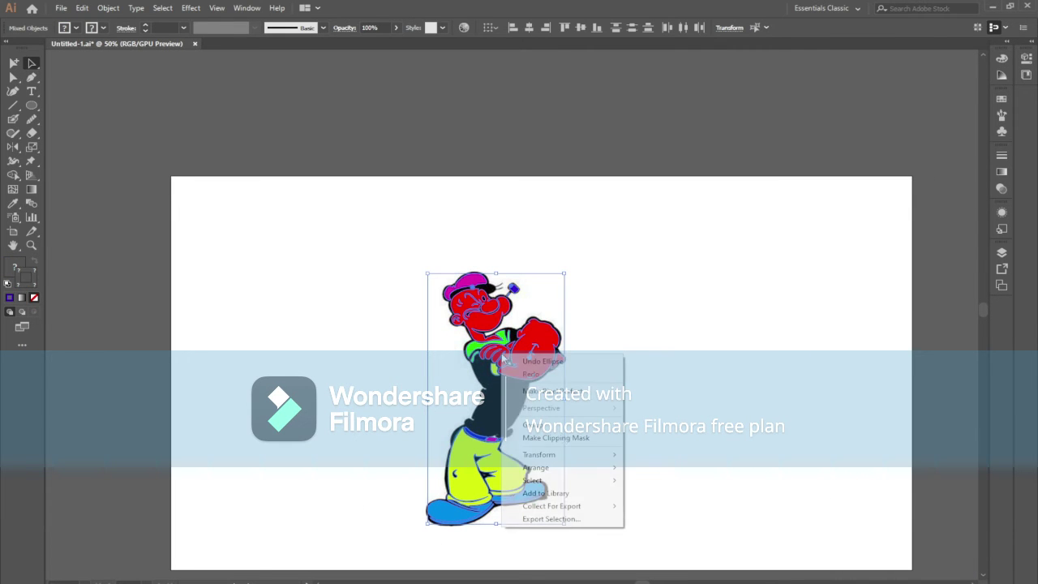
left_click(649, 469)
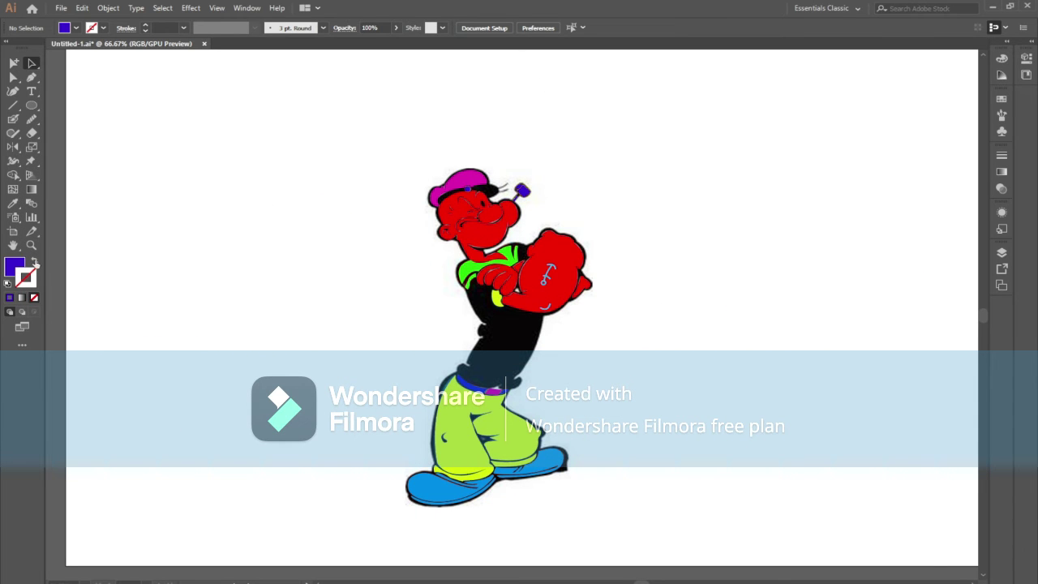
- Set the stroke colour to lime green 7AD800 in the Color Picker
left_click(35, 261)
double_click(26, 279)
left_click(347, 385)
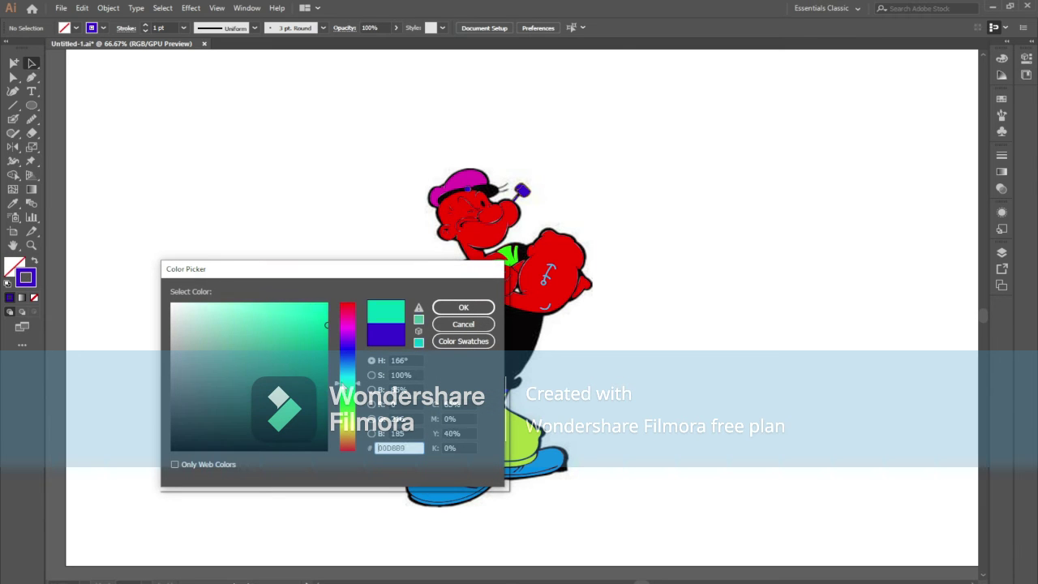
left_click_drag(347, 385, 347, 408)
left_click(349, 405)
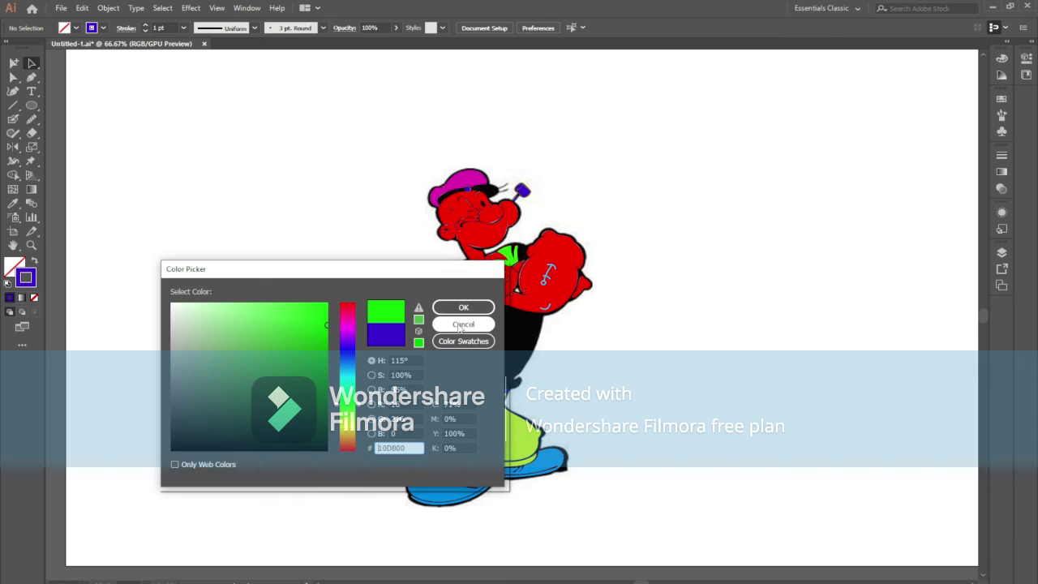
left_click_drag(355, 332, 356, 415)
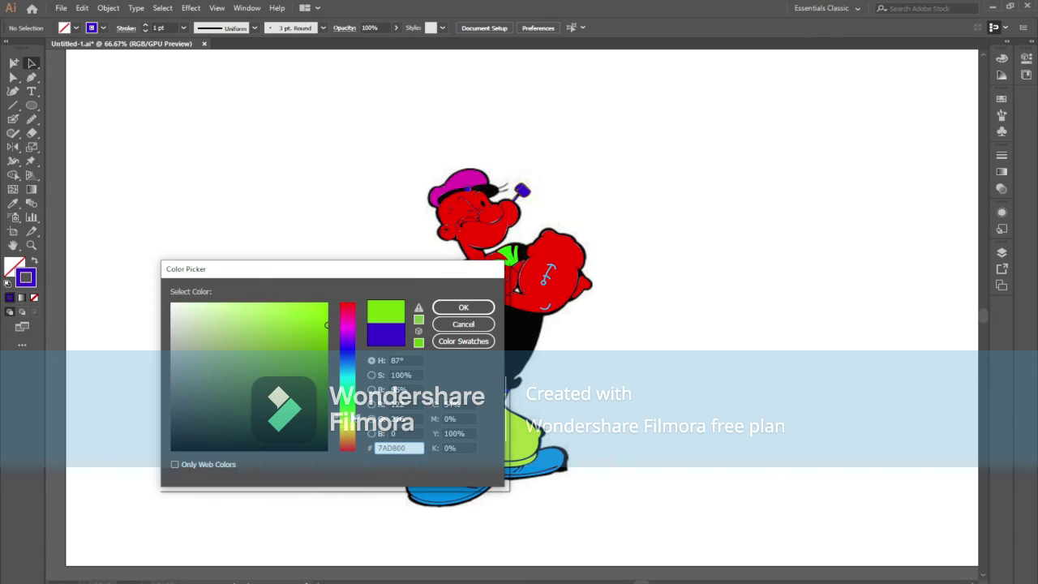
left_click(476, 305)
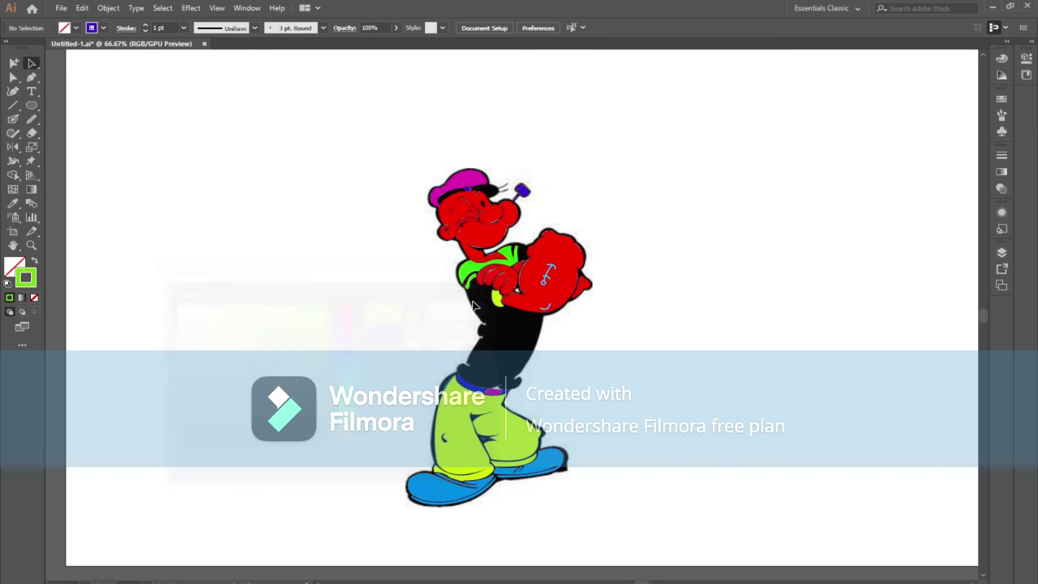
- Zoom to 300% on the face and trace a green path up the cap's left bulge
key("p")
scroll(473, 302, "up", 3)
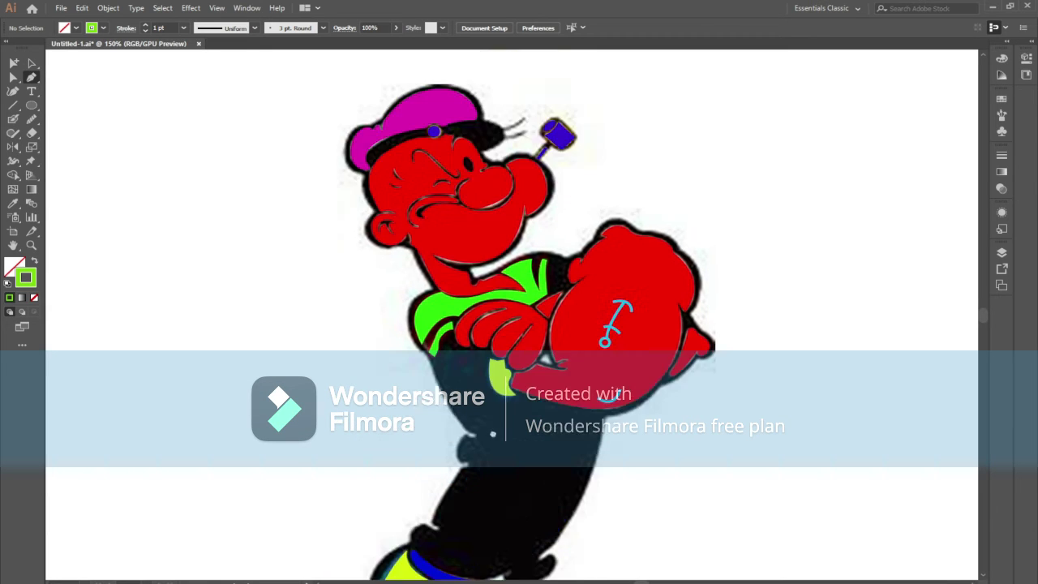
key("ctrl+plus")
key("ctrl+plus")
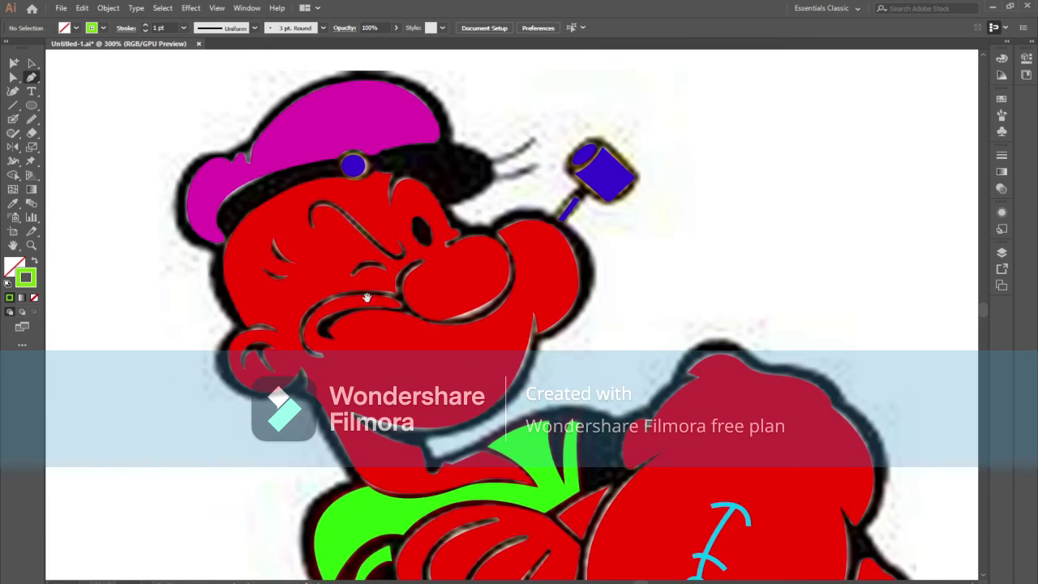
left_click_drag(373, 296, 658, 389)
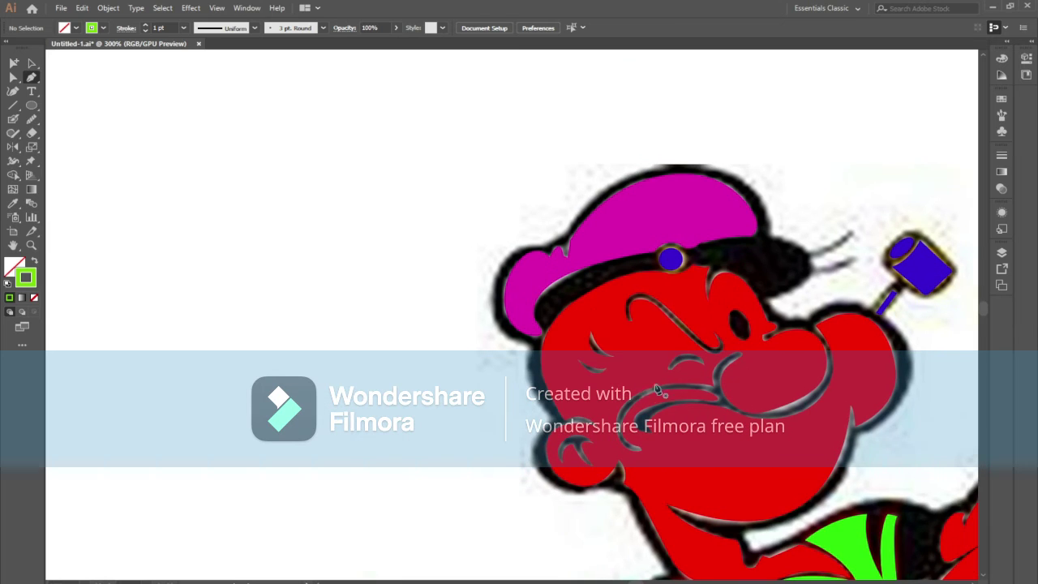
left_click(521, 350)
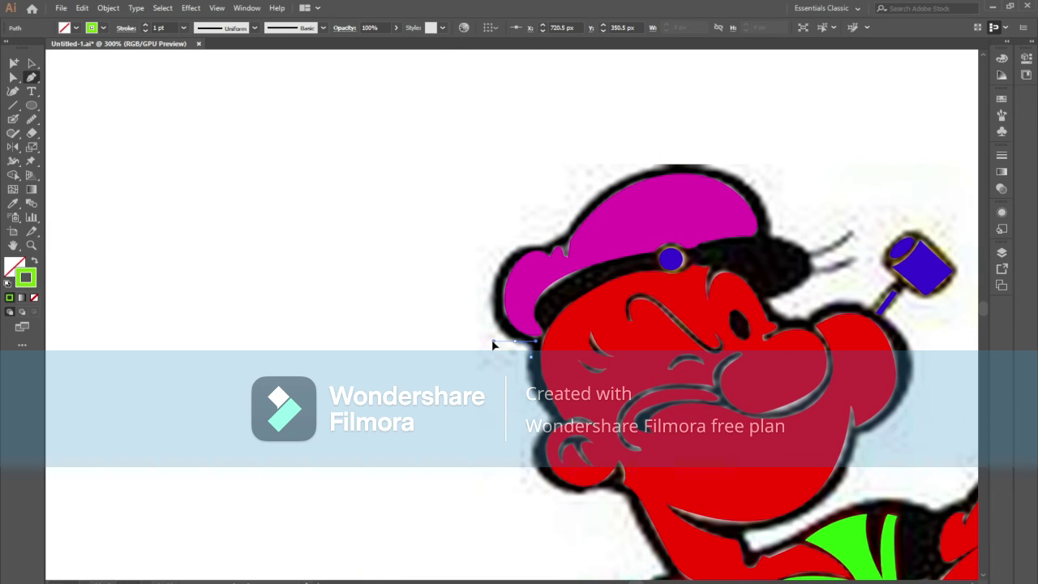
left_click(493, 342)
scroll(516, 347, "up", 2)
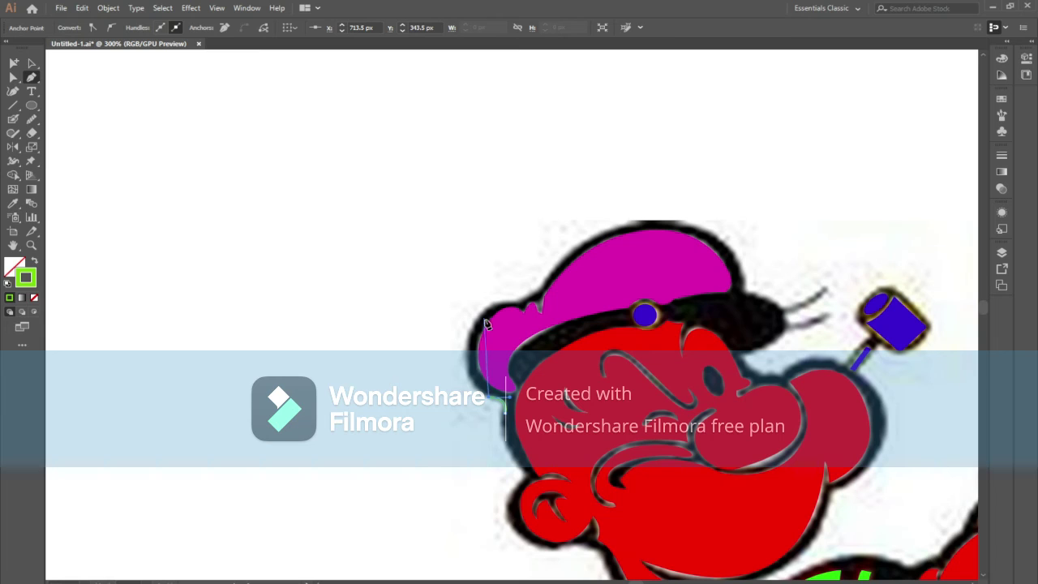
left_click_drag(482, 318, 521, 268)
key("ctrl+z")
left_click_drag(481, 320, 515, 254)
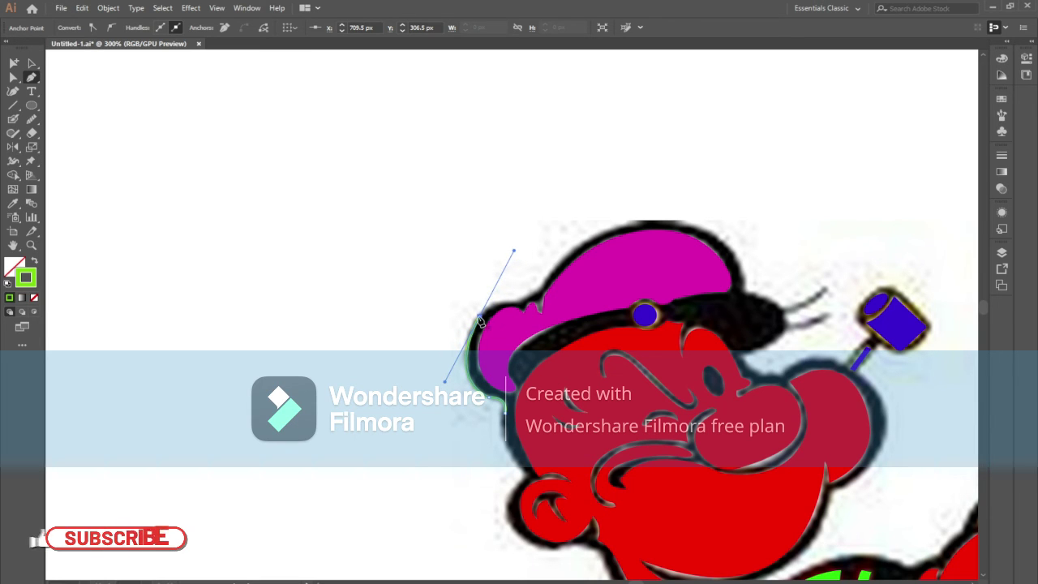
left_click_drag(514, 255, 511, 249)
left_click_drag(516, 305, 540, 304)
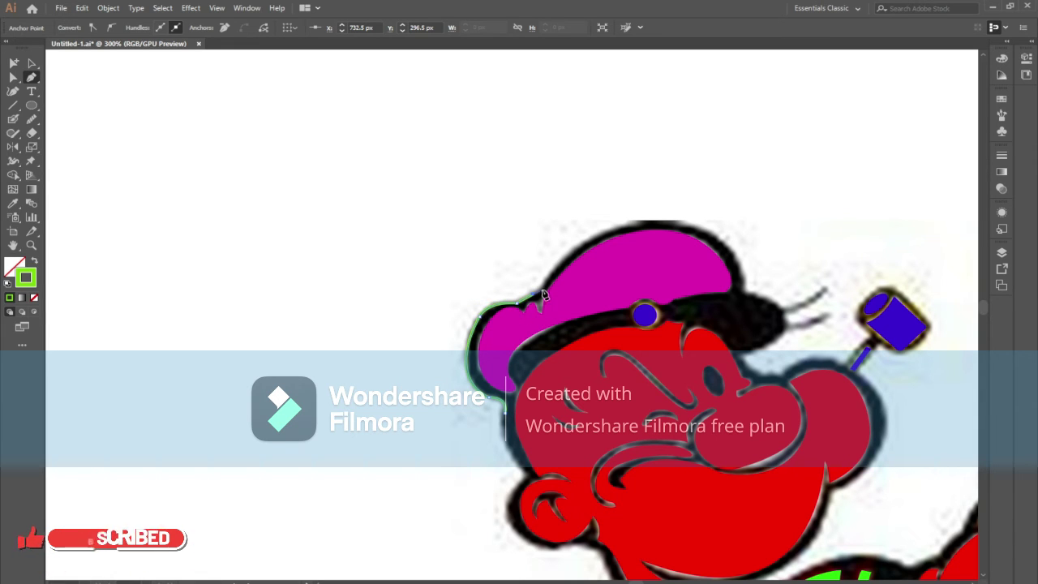
left_click_drag(534, 297, 550, 279)
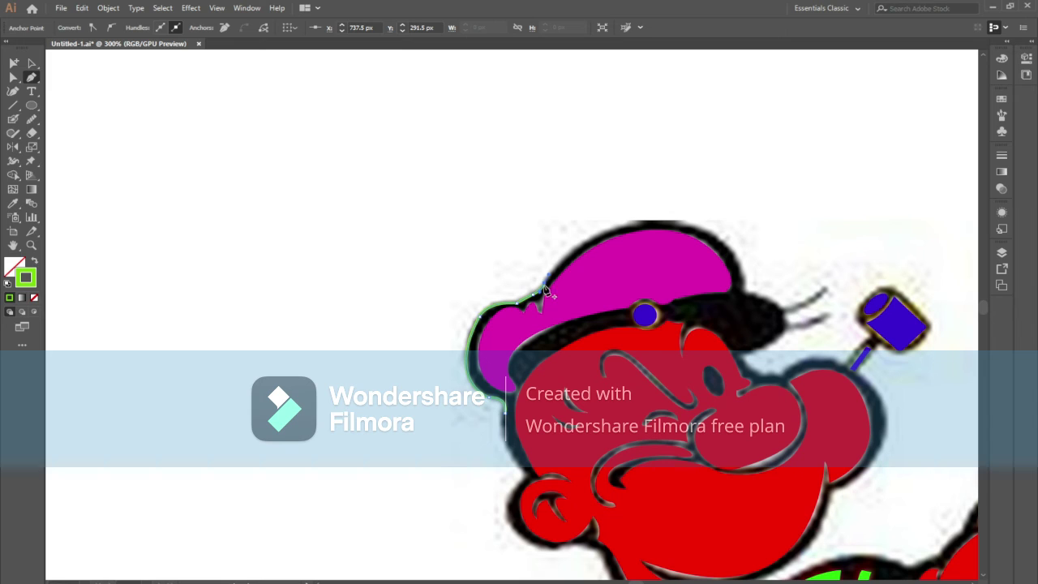
left_click(33, 119)
- Trace the green outline across the cap's crown to its right side
key("p")
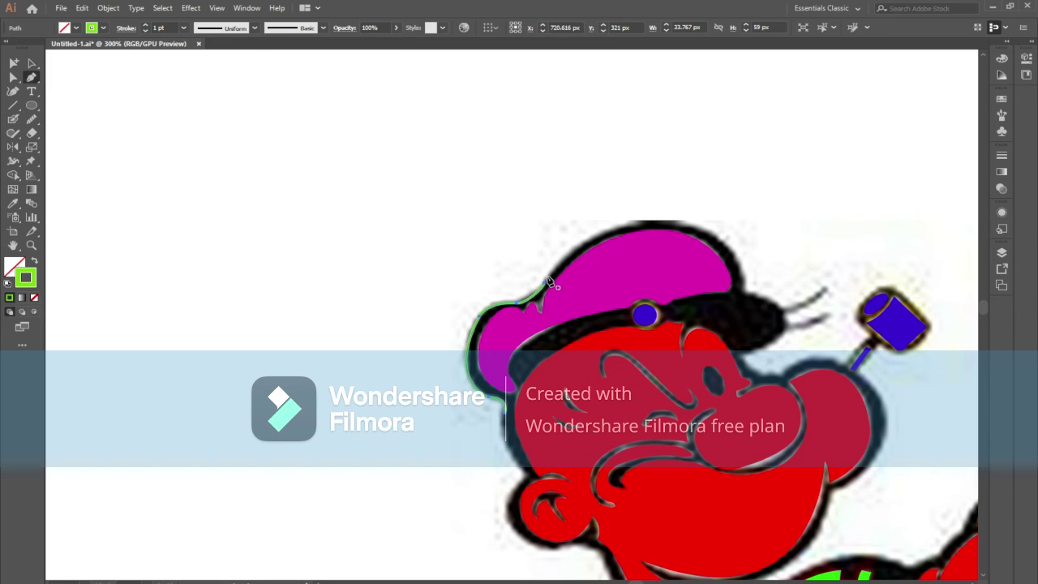
scroll(547, 285, "up", 3)
scroll(560, 292, "right", 2)
left_click_drag(609, 277, 685, 274)
left_click(610, 276)
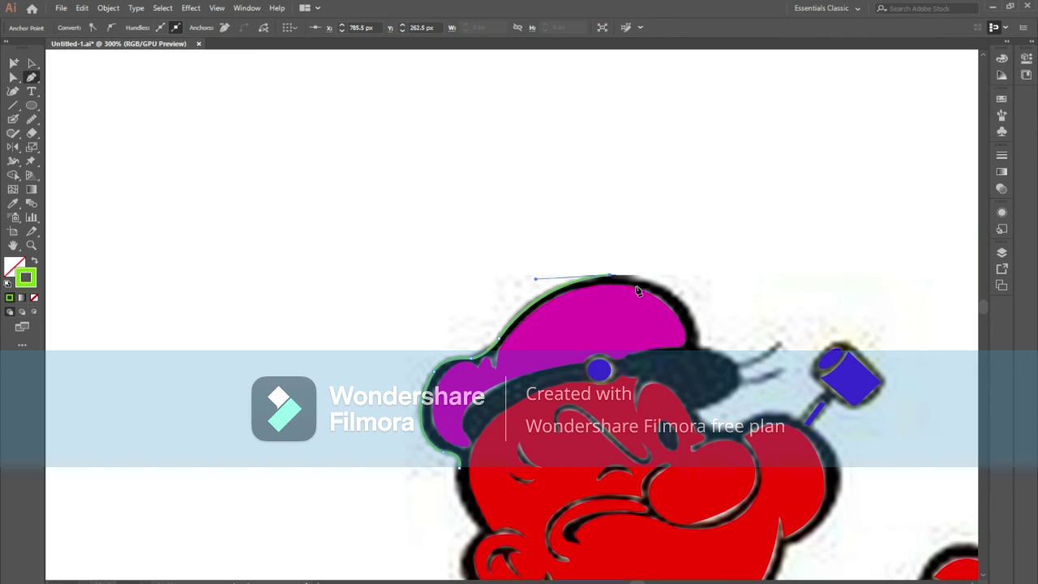
left_click_drag(700, 349, 705, 423)
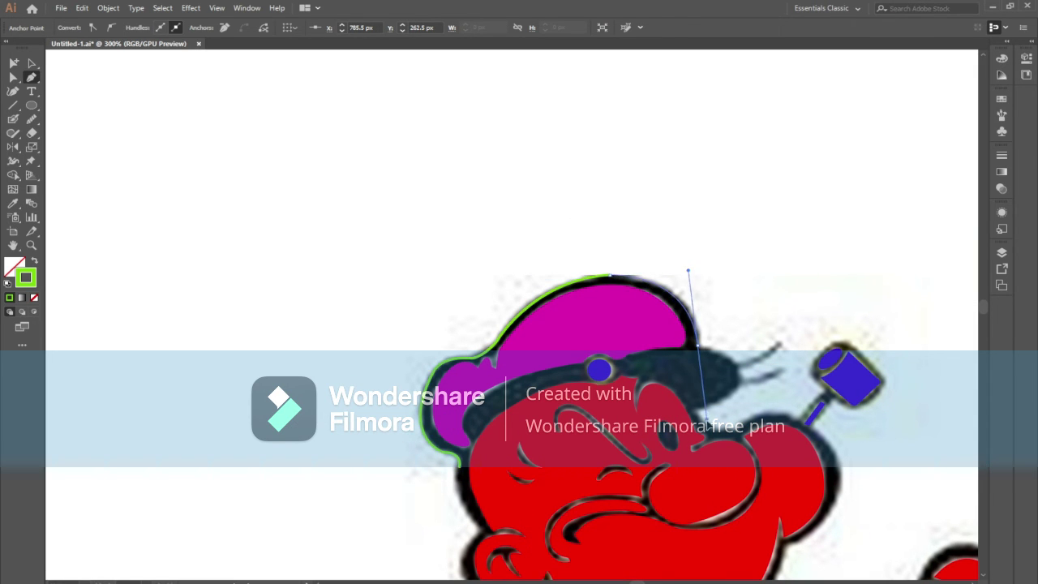
key("n")
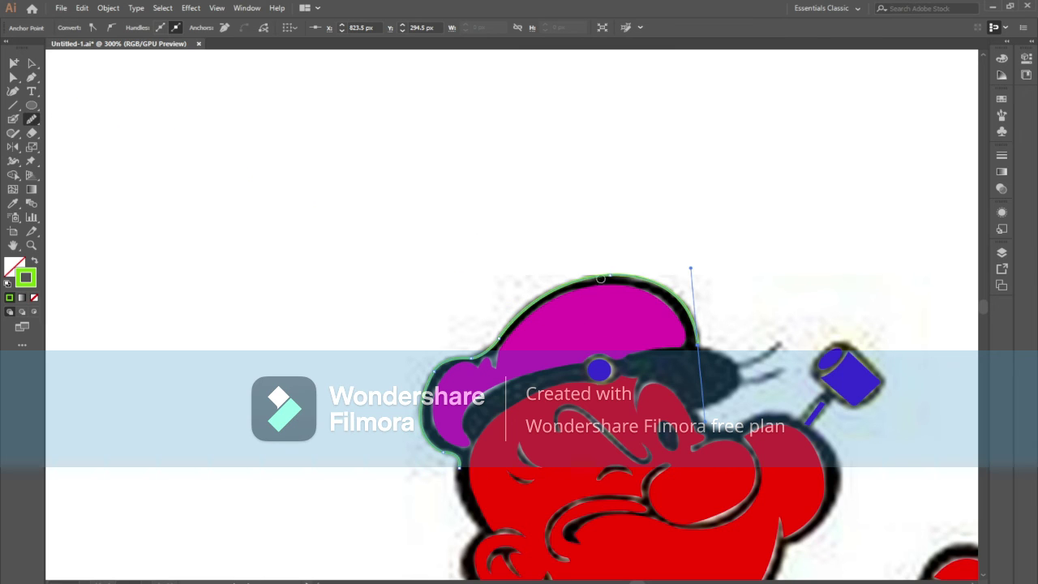
key("p")
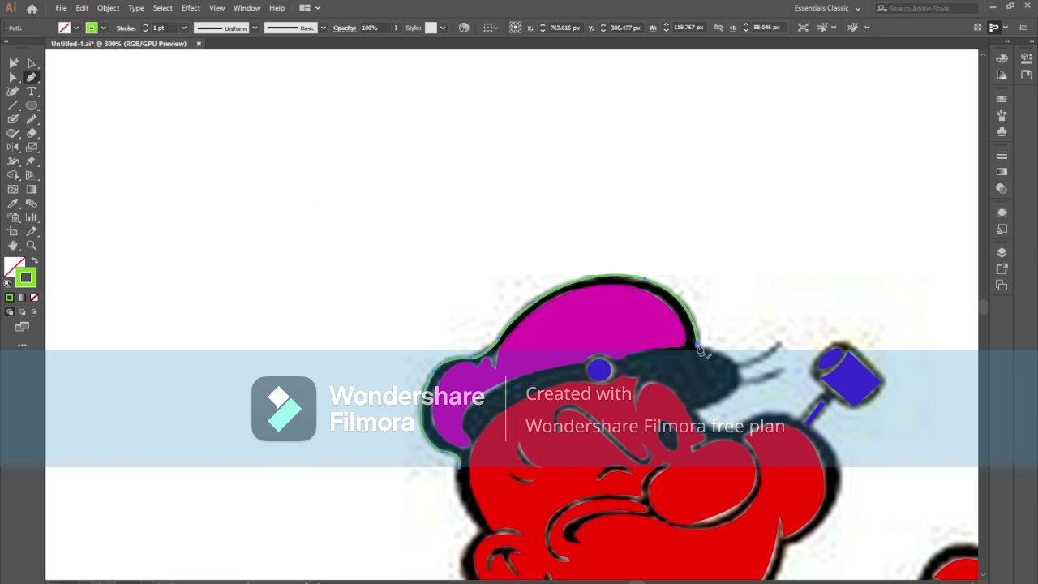
- Extend the green outline from the brim down the side of Popeye's head
left_click(706, 353)
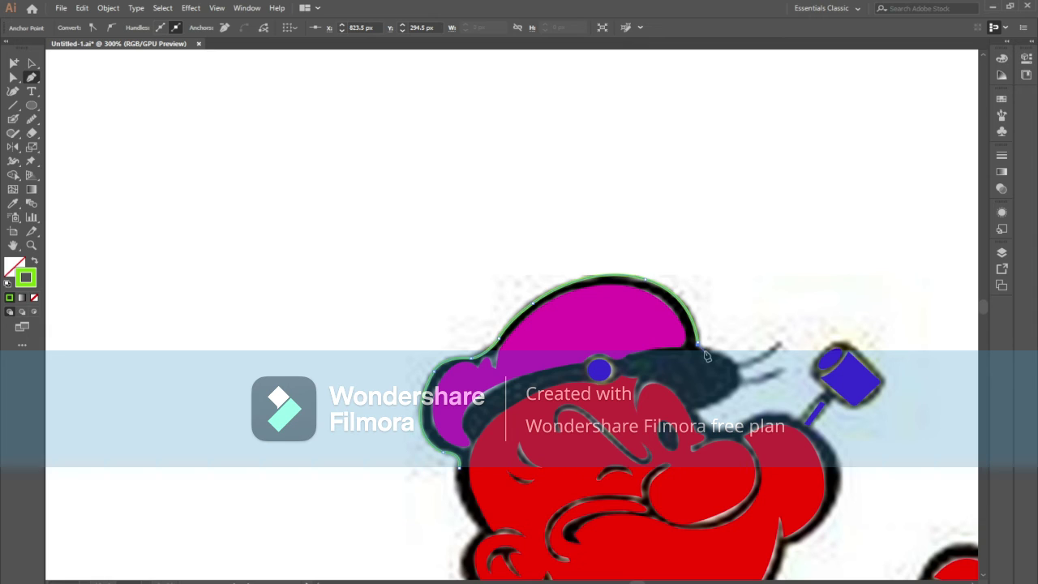
left_click(709, 356)
left_click(739, 372)
left_click(32, 119)
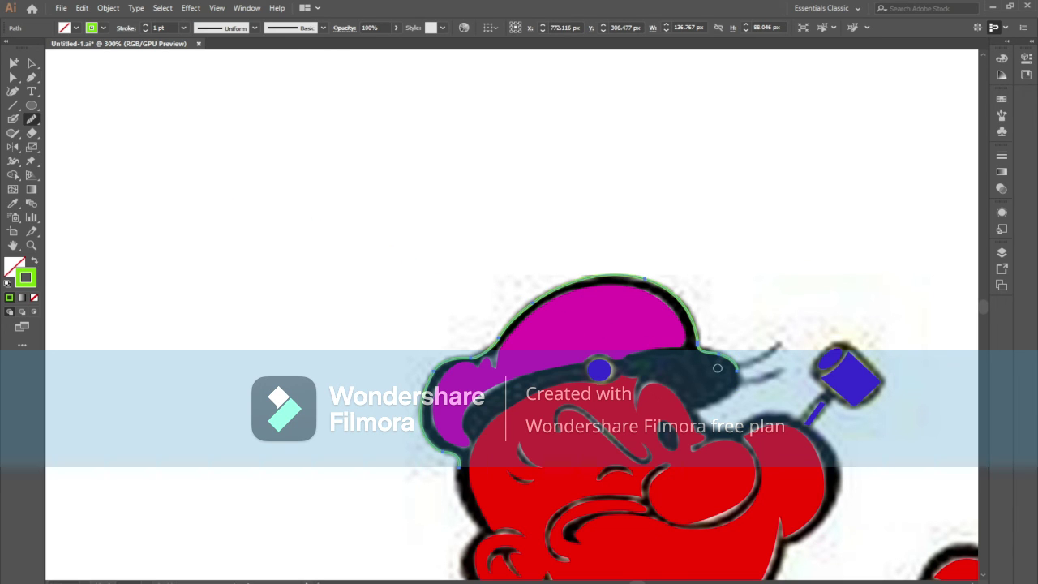
key("p")
left_click(738, 376)
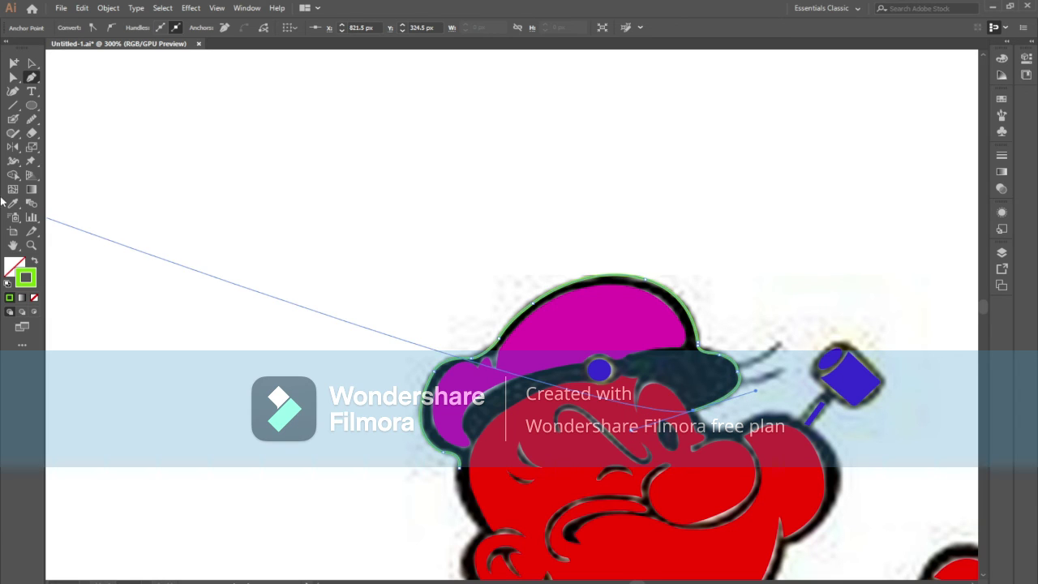
left_click(32, 118)
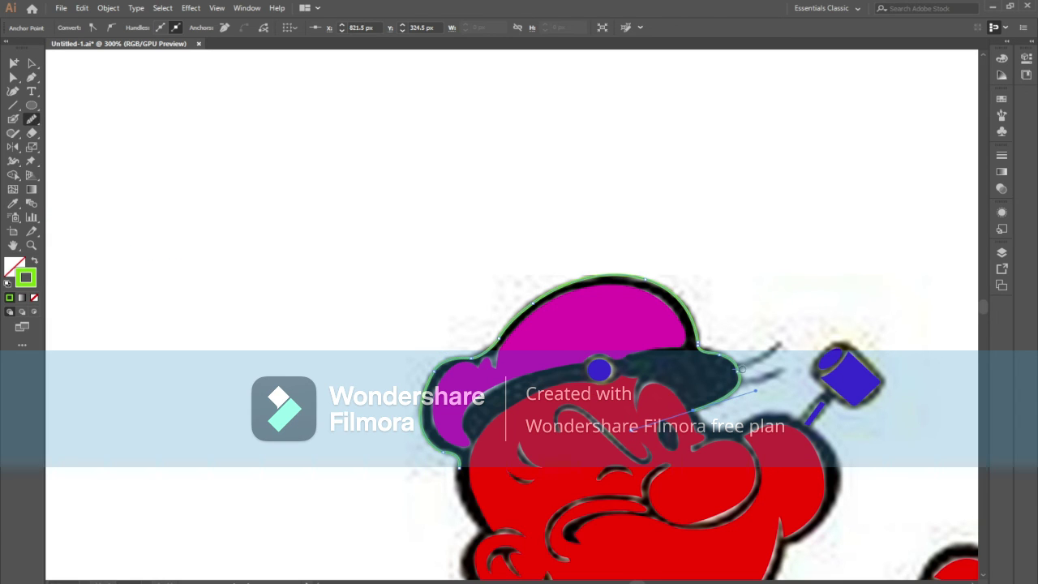
key("p")
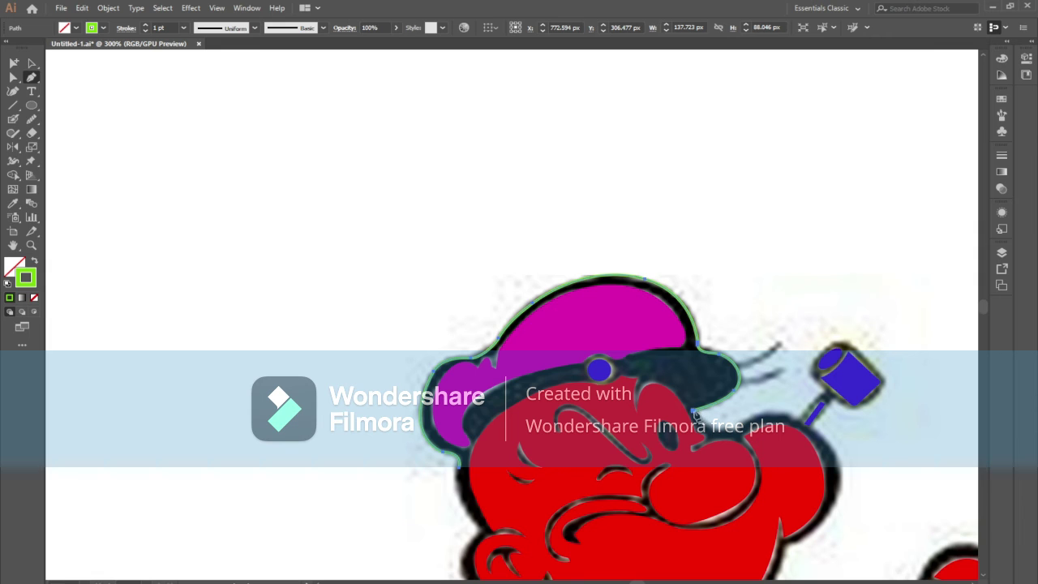
left_click(695, 414)
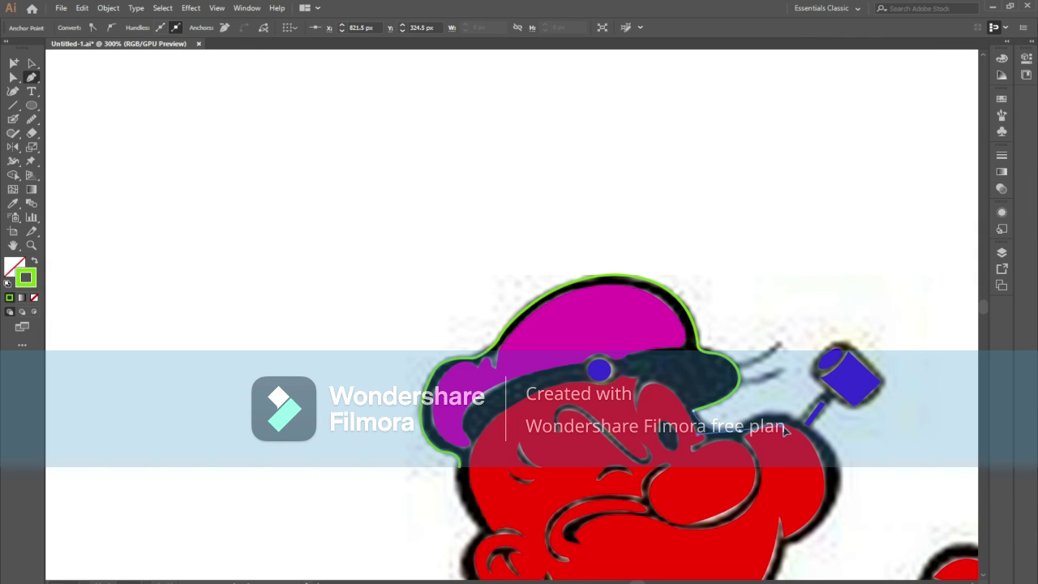
- Zoom out to 66.67% to view the whole traced figure and deselect
scroll(782, 427, "down", 5)
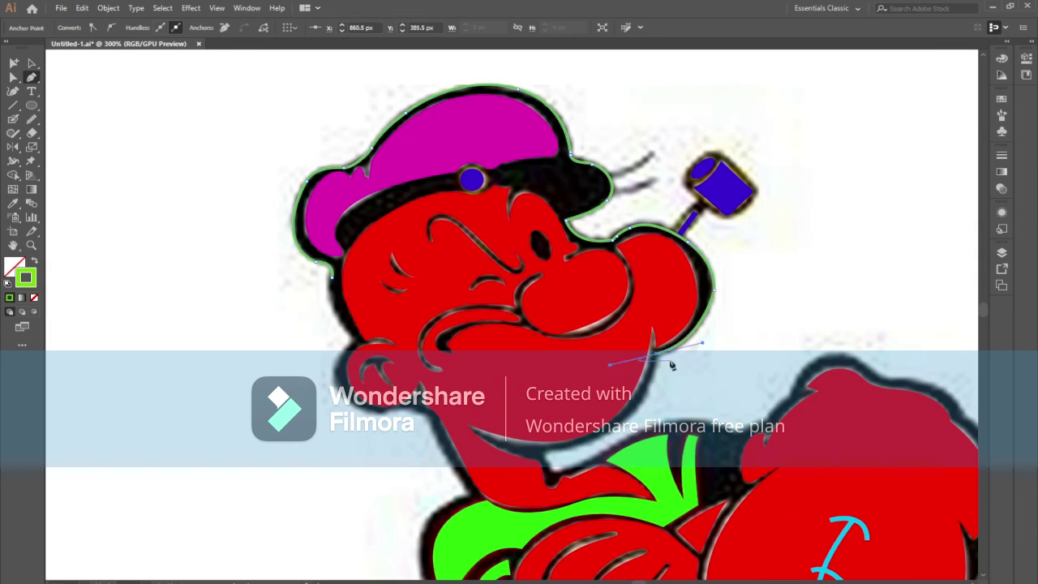
scroll(730, 430, "down", 2)
scroll(611, 444, "right", 8)
scroll(611, 444, "down", 3)
scroll(616, 442, "down", 5)
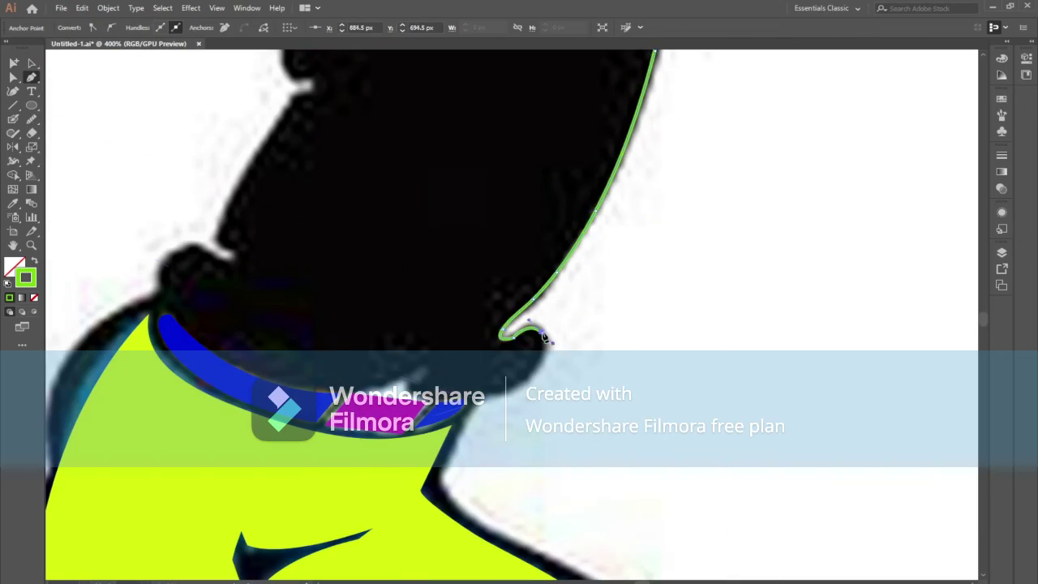
scroll(641, 439, "up", 1, "alt")
scroll(655, 438, "down", 3)
scroll(655, 438, "up", 2, "alt")
scroll(498, 348, "up", 2, "alt")
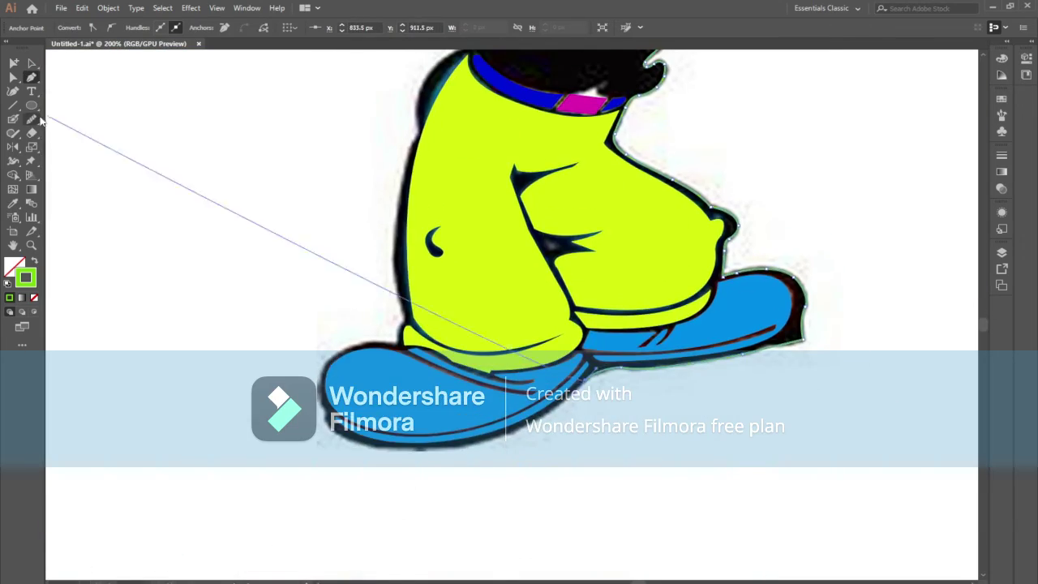
scroll(487, 357, "down", 1, "alt")
scroll(479, 361, "up", 5)
scroll(479, 362, "up", 1, "alt")
scroll(479, 362, "down", 3, "alt")
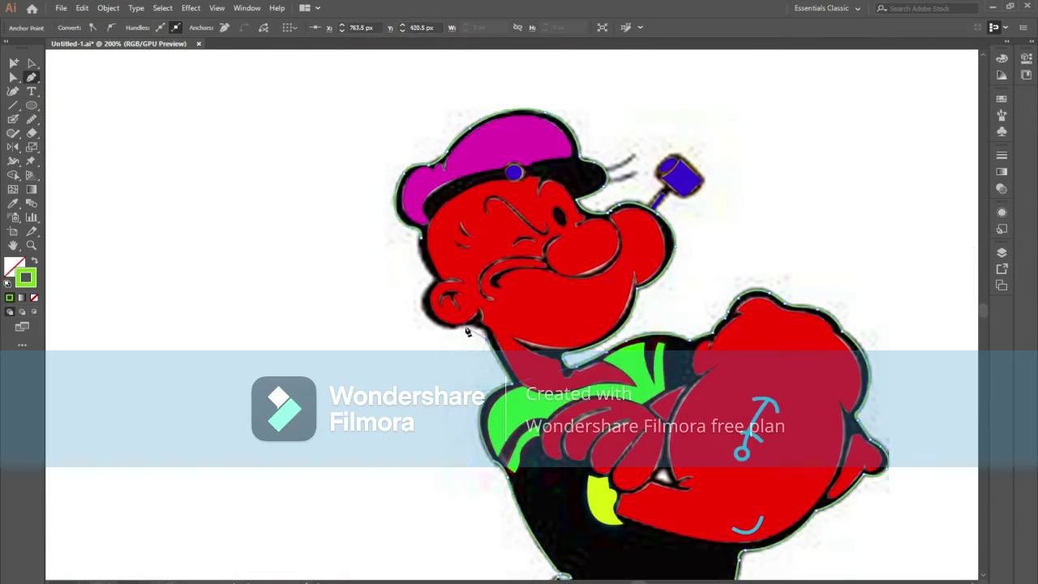
scroll(432, 274, "down", 2, "alt")
left_click(237, 252)
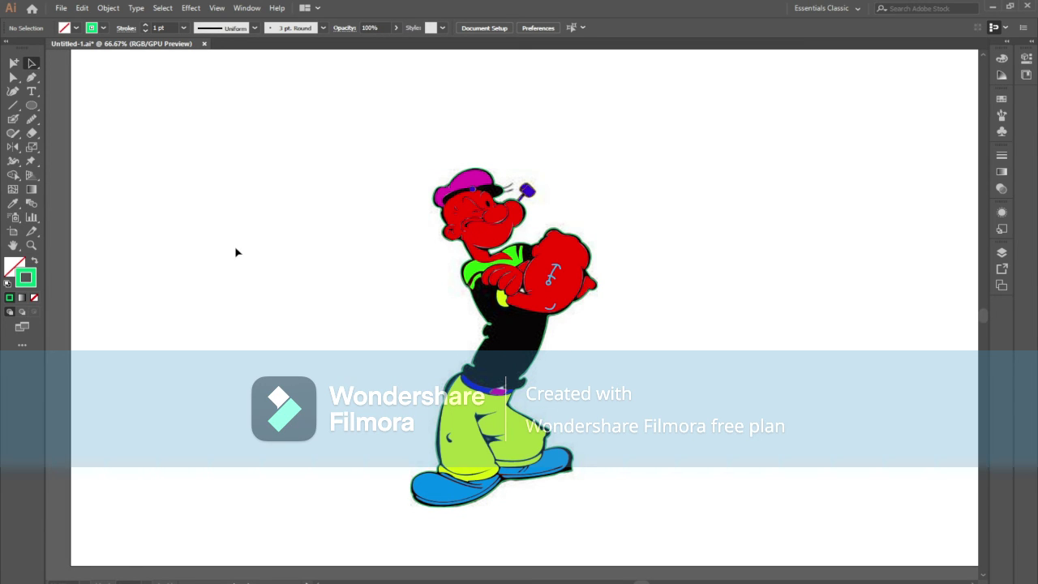
- Give the outline silhouette a solid green fill and hide it in the Layers panel
left_click(482, 344)
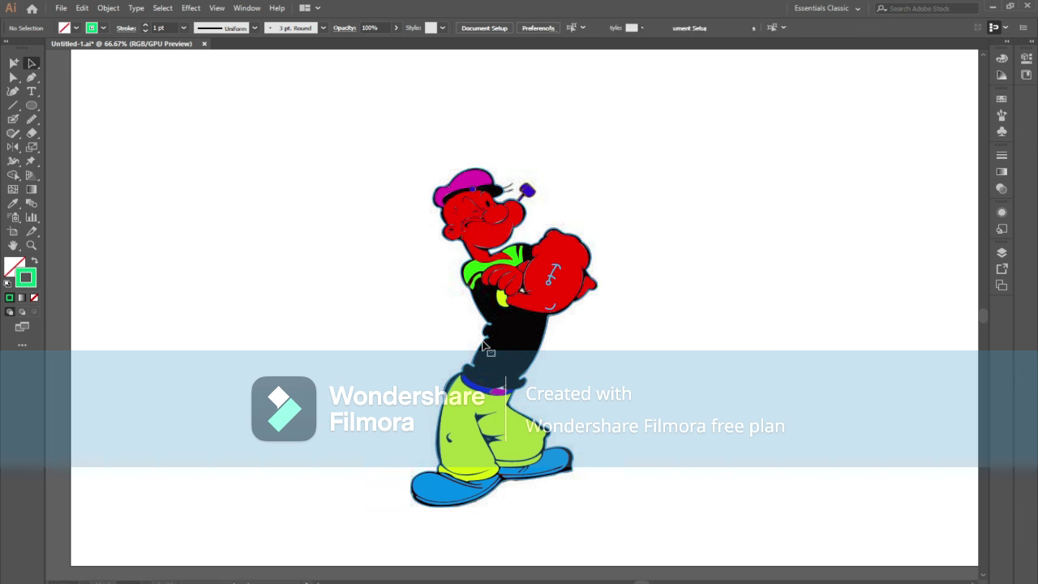
left_click(34, 260)
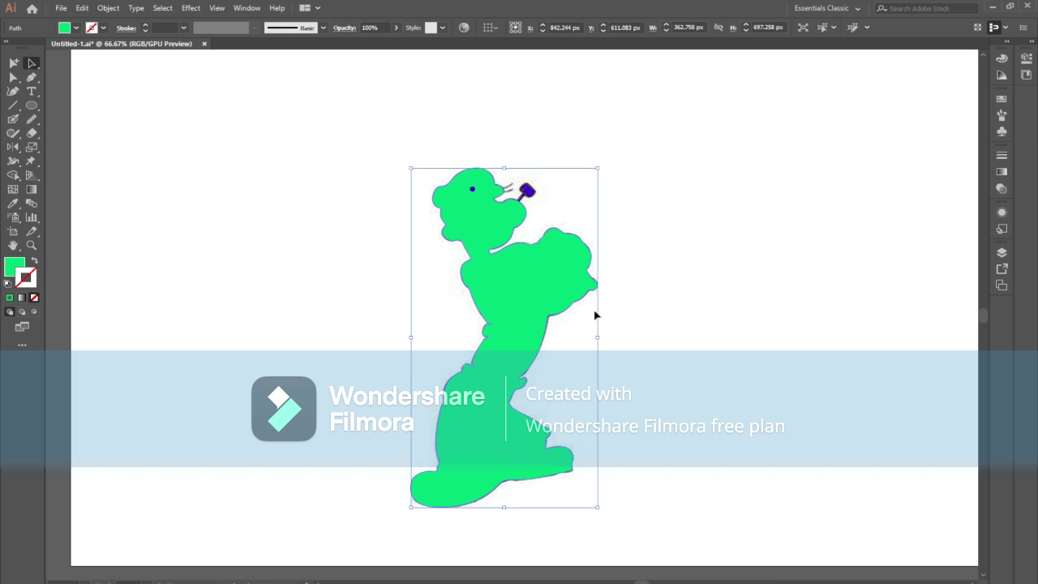
left_click(1002, 253)
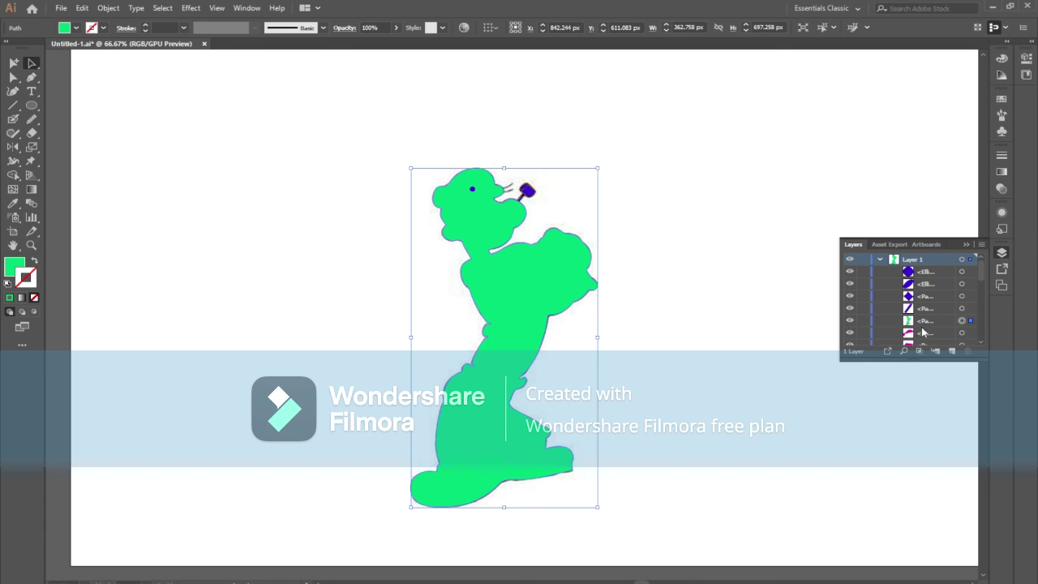
left_click(850, 321)
- Bring the coloured pieces to the front, show the green silhouette again, and select everything
left_click_drag(355, 162, 593, 502)
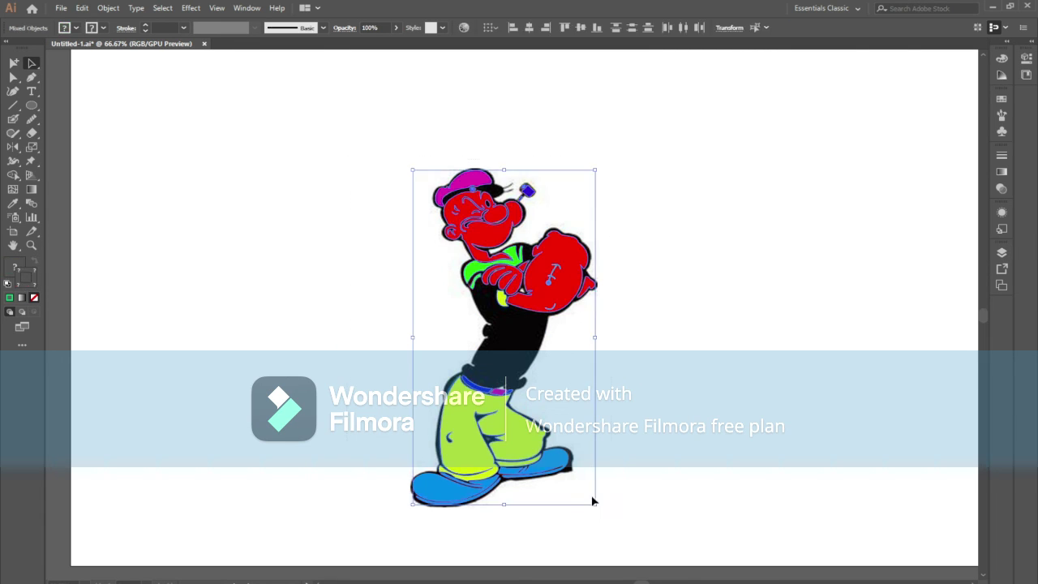
right_click(489, 252)
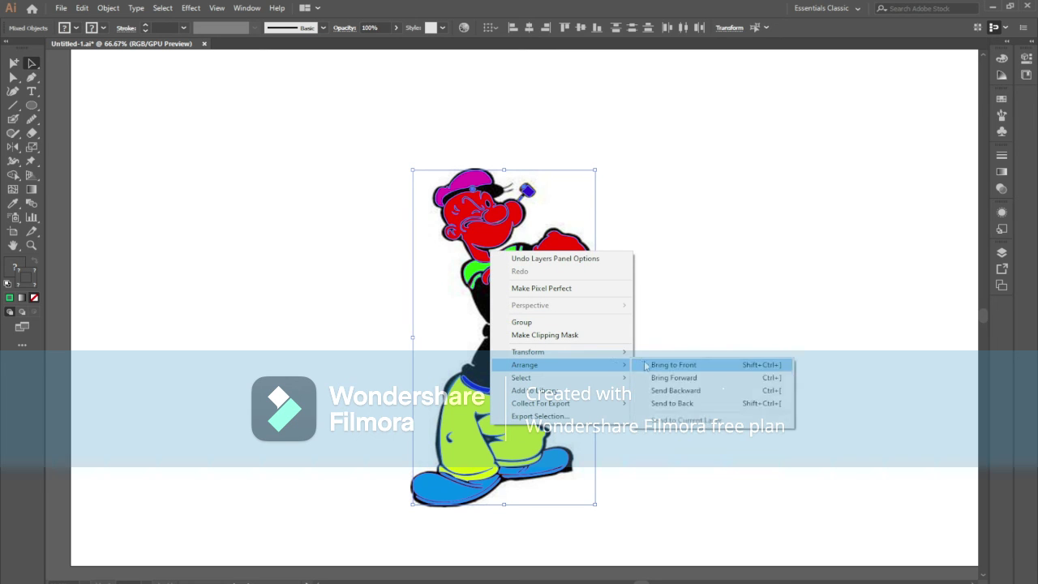
left_click(657, 364)
left_click(1003, 253)
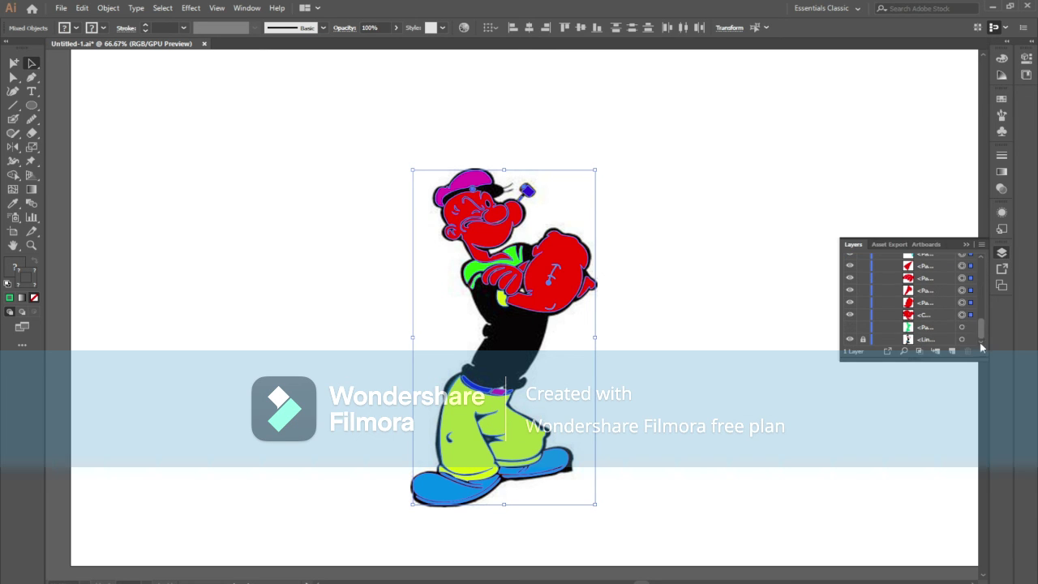
left_click(850, 328)
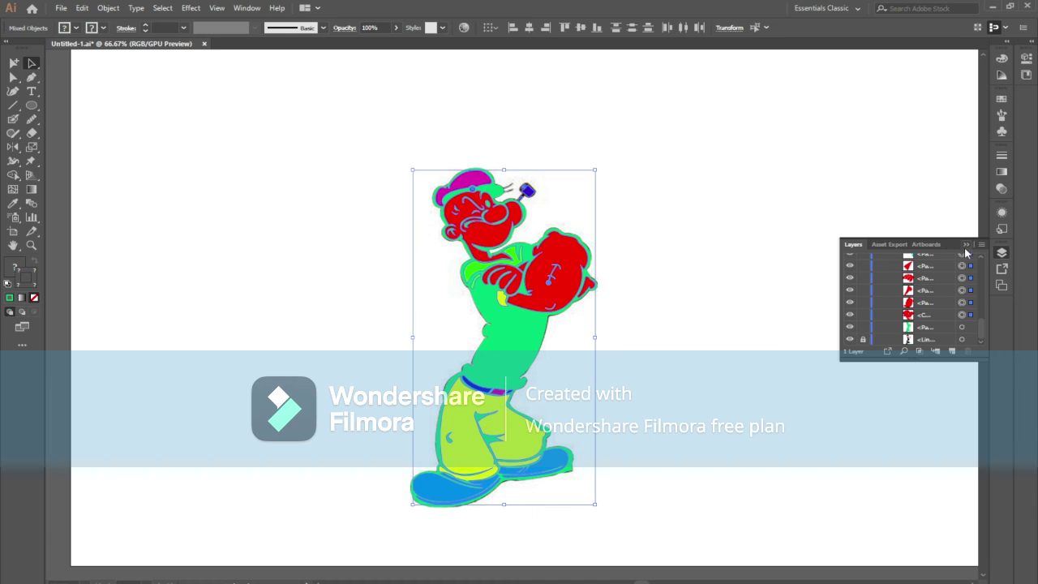
left_click(966, 247)
left_click(283, 132)
key("ctrl+a")
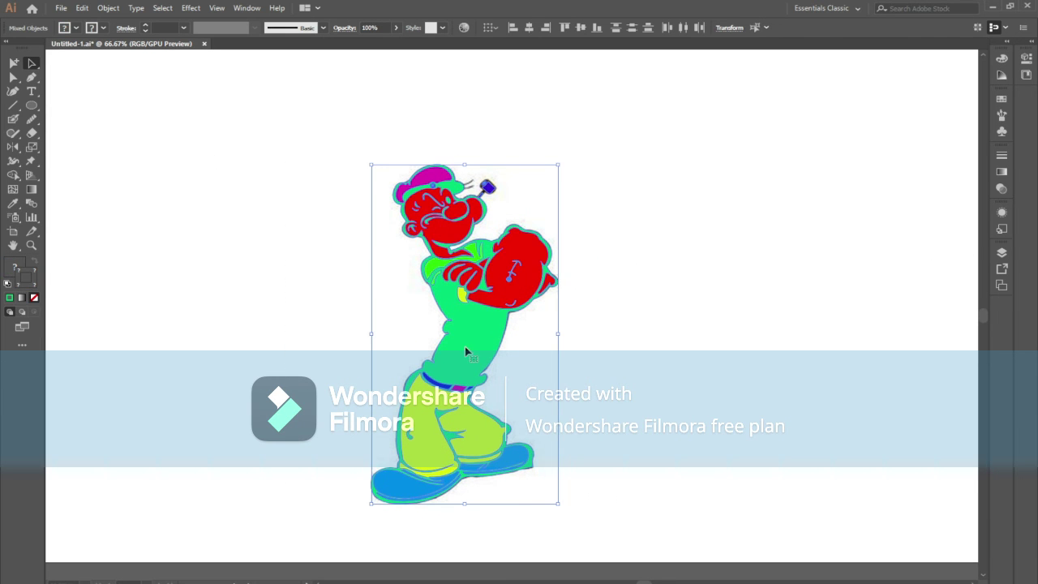
- Move the traced Popeye to the right of the original image and reselect it
left_click_drag(465, 348, 694, 340)
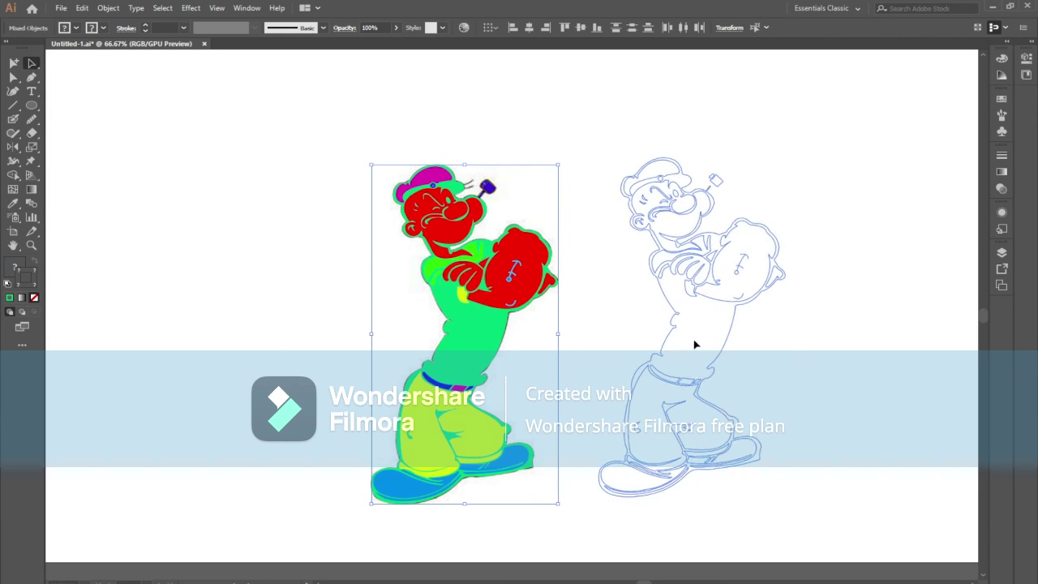
left_click(622, 297)
left_click_drag(599, 147, 827, 547)
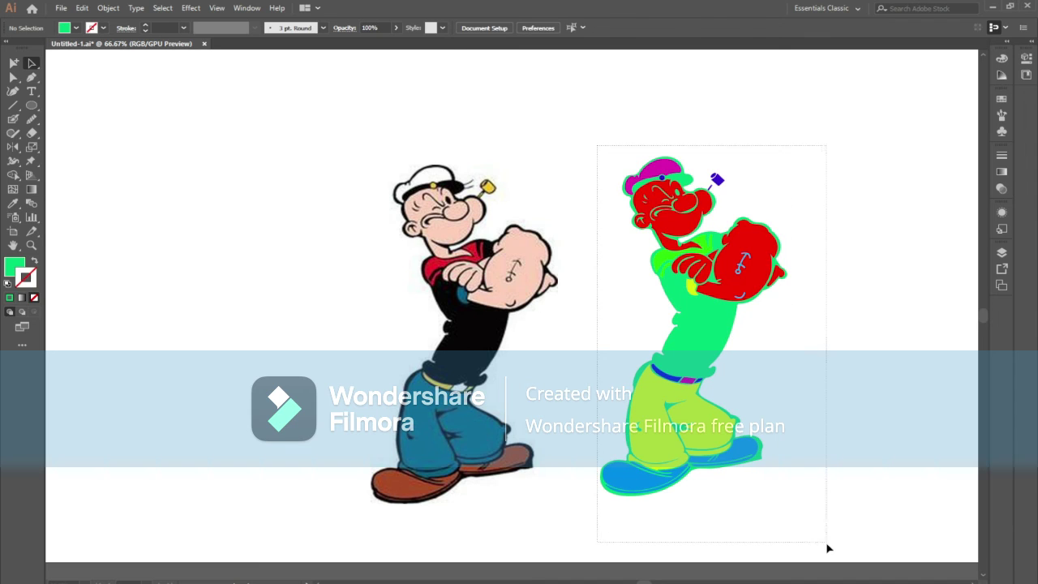
- Expand the traced artwork's fill and stroke and group it via the Object menu
left_click(109, 8)
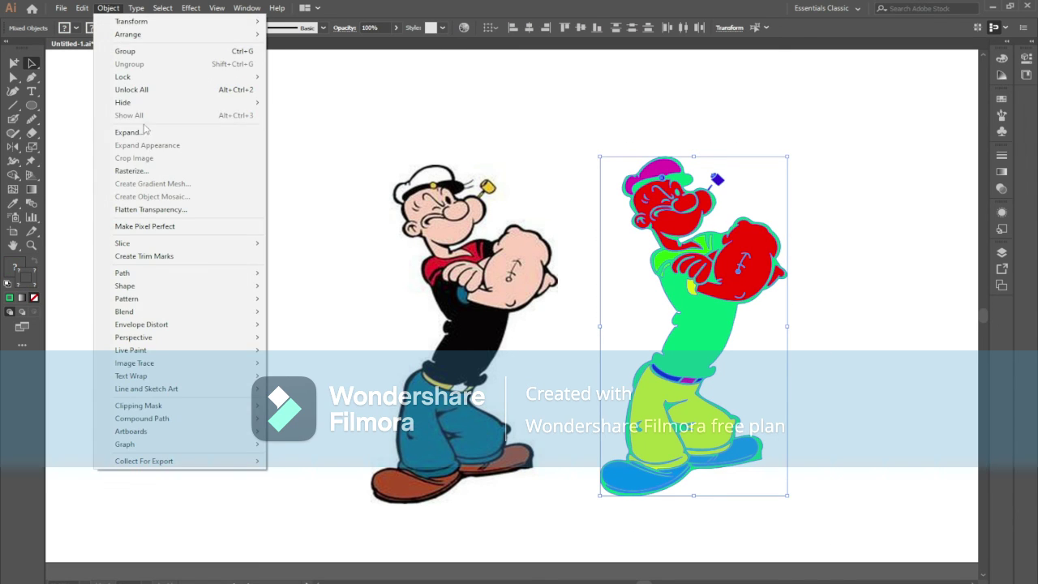
left_click(146, 132)
left_click(474, 367)
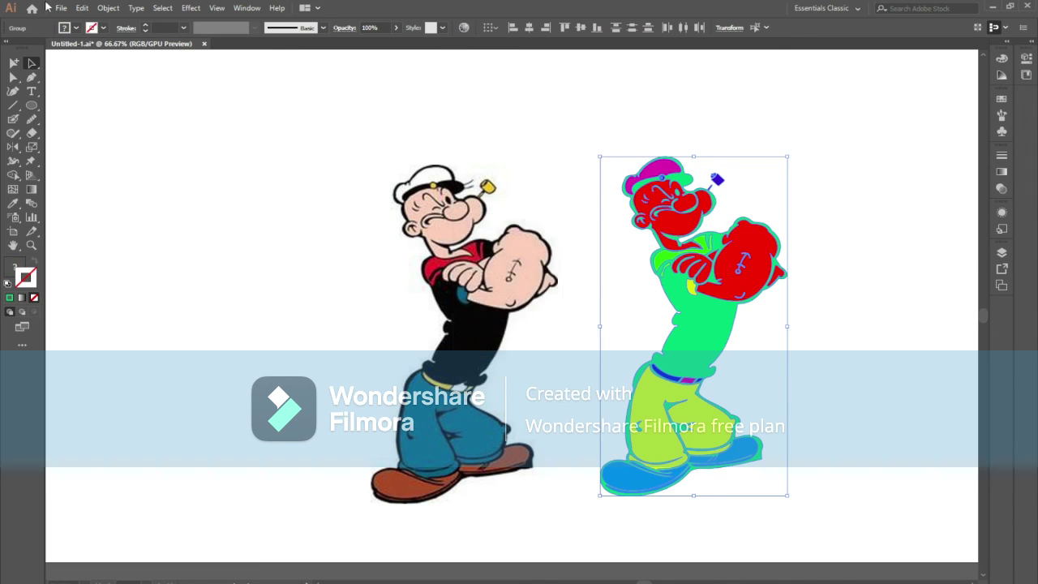
left_click(112, 9)
left_click(158, 133)
left_click(572, 357)
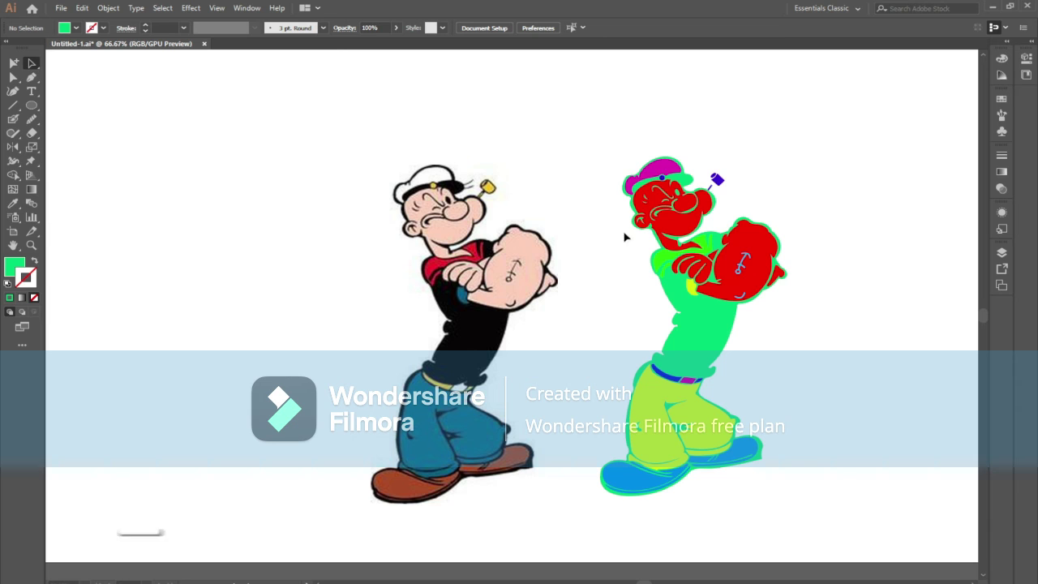
- Give the traced Popeye's body the black sampled from the original's shirt
left_click(703, 334)
key("i")
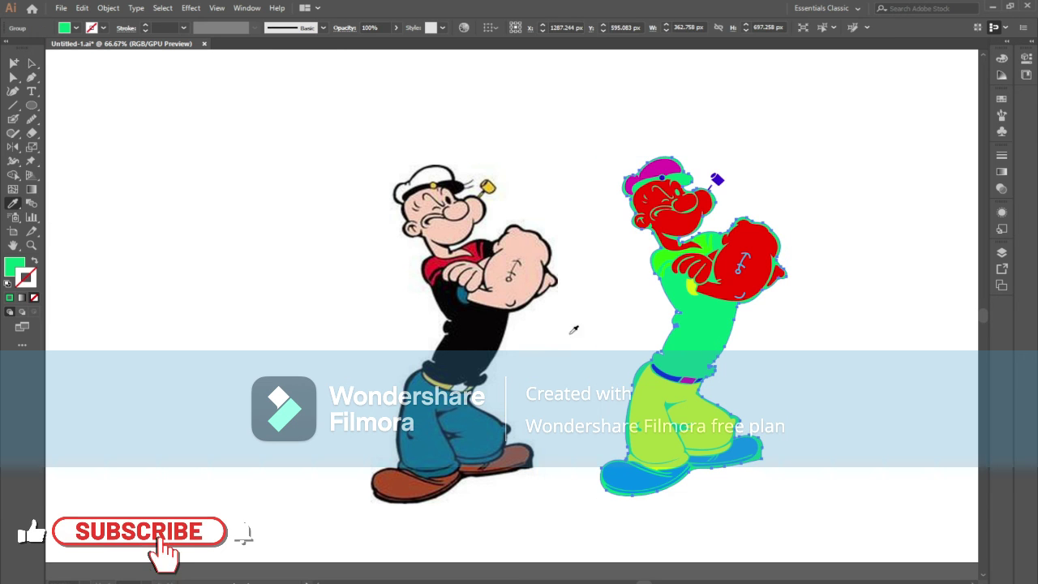
left_click(475, 331)
left_click(31, 63)
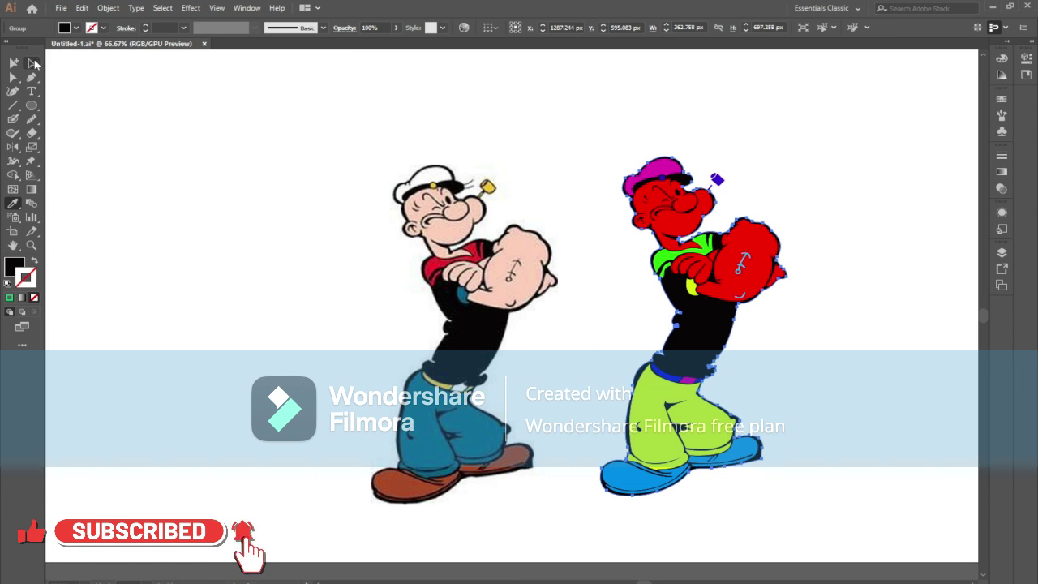
left_click(528, 261)
- Select all same-red-fill pieces and sample the original's skin tone, then undo twice
left_click(666, 232)
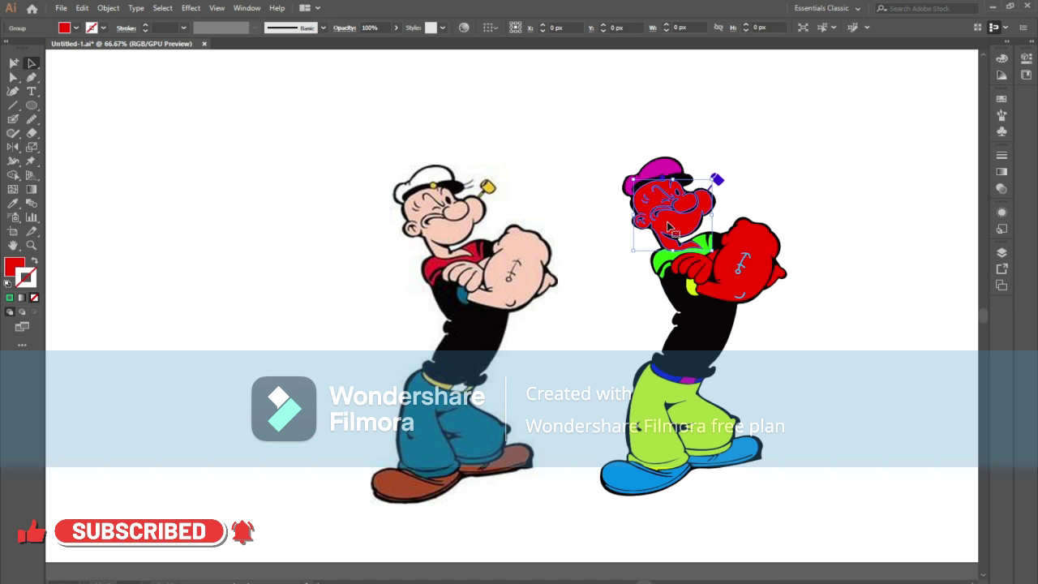
left_click(162, 7)
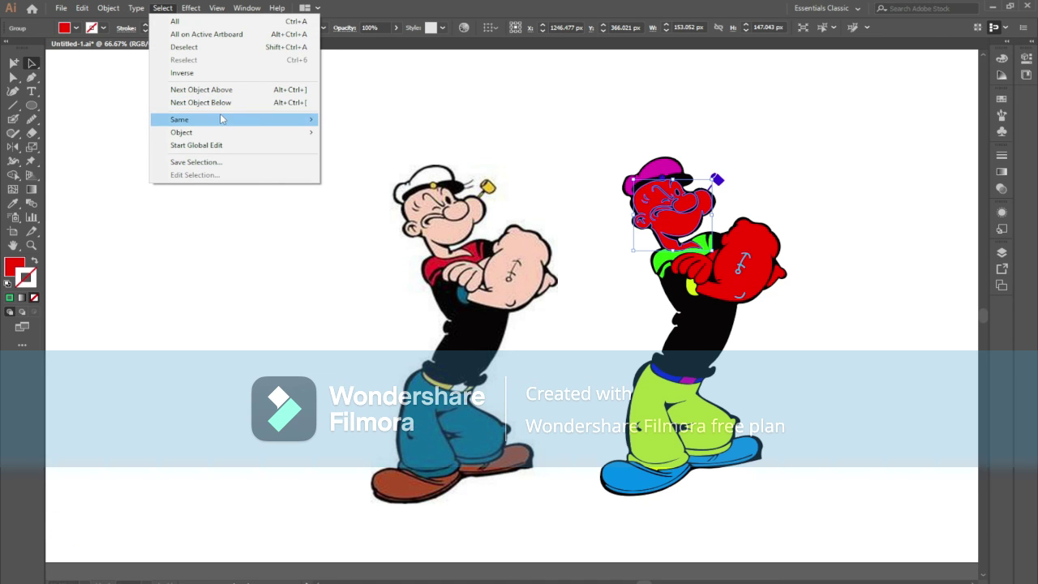
mouse_move(180, 119)
left_click(354, 158)
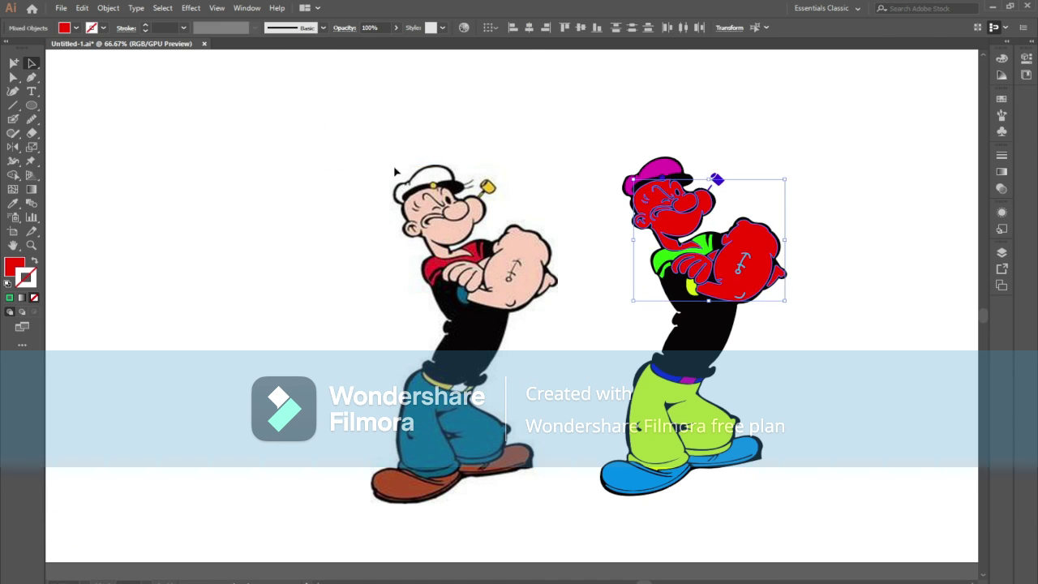
key("i")
left_click(533, 242)
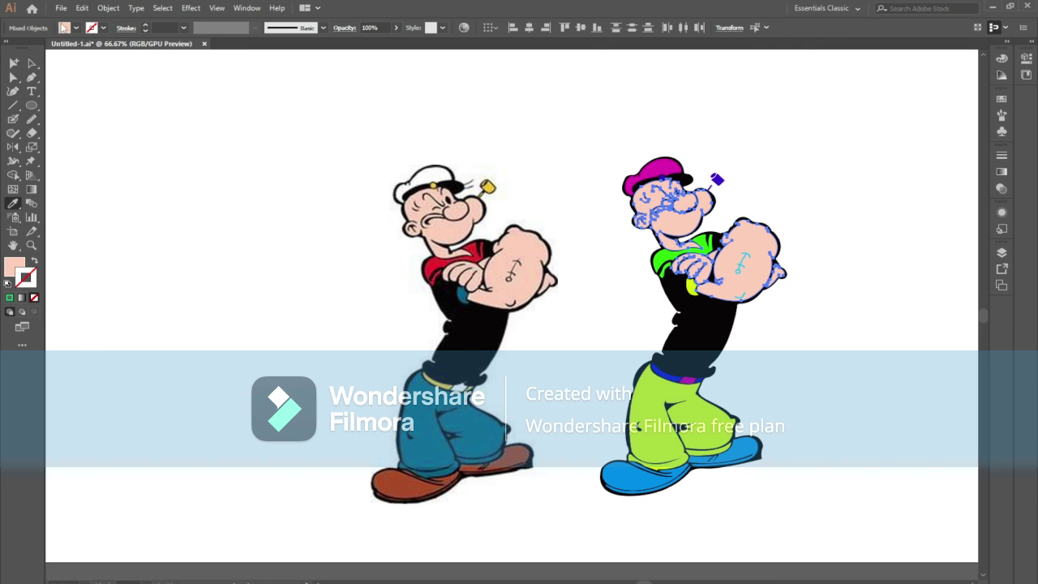
key("ctrl+z")
key("ctrl+z")
key("ctrl+z")
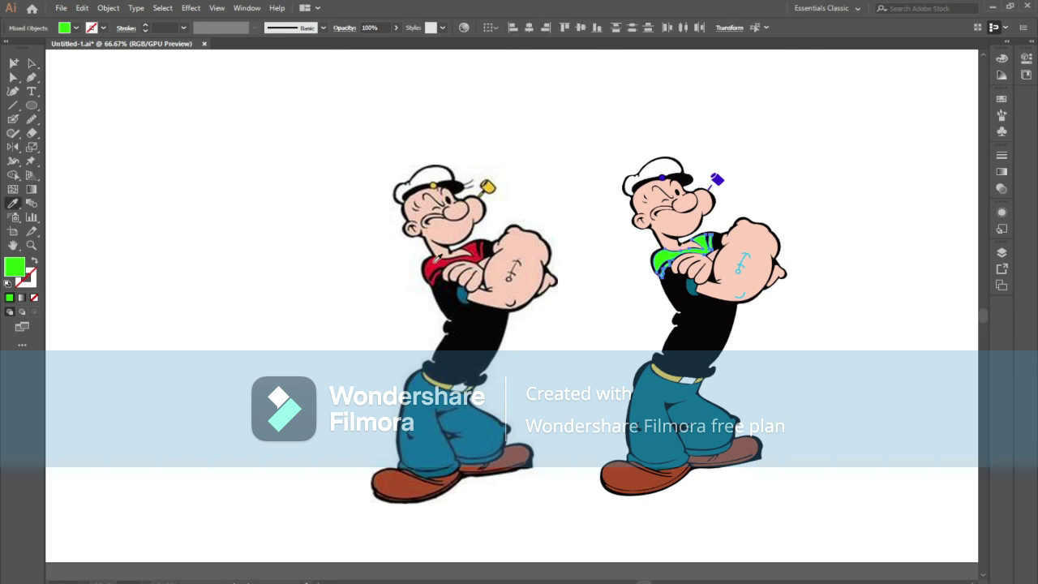
key("ctrl+z")
- Zoom onto the pipe and select its tip, then pan to frame both Popeyes side by side
scroll(544, 332, "up", 3)
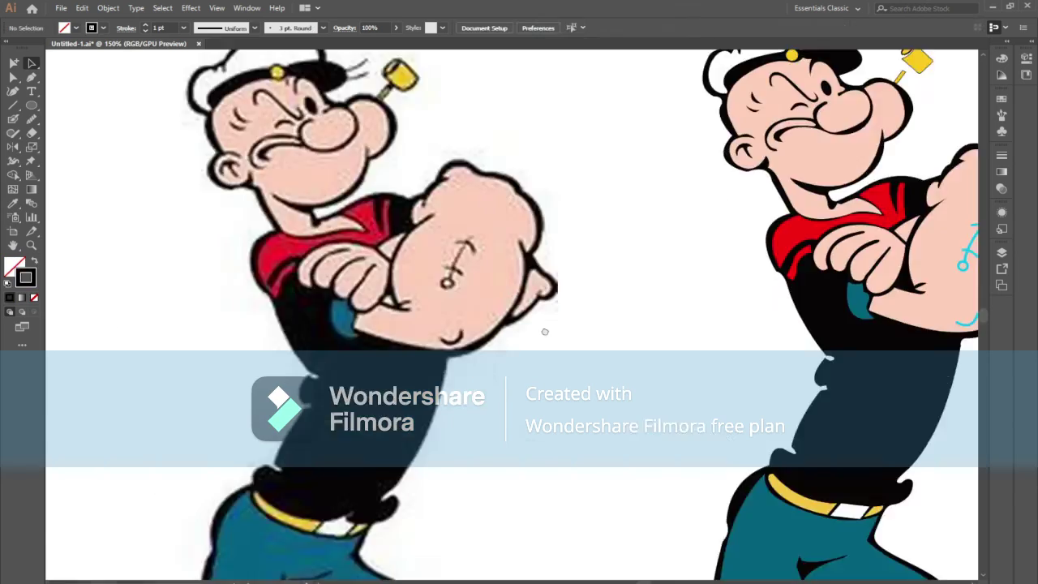
right_click(579, 330)
left_click(513, 317)
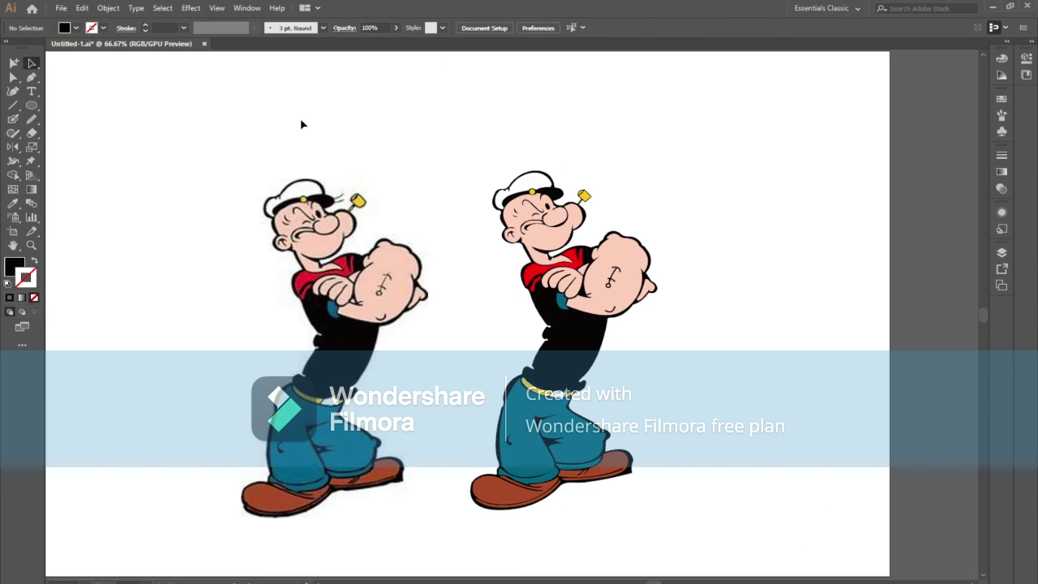
left_click_drag(407, 205, 439, 185)
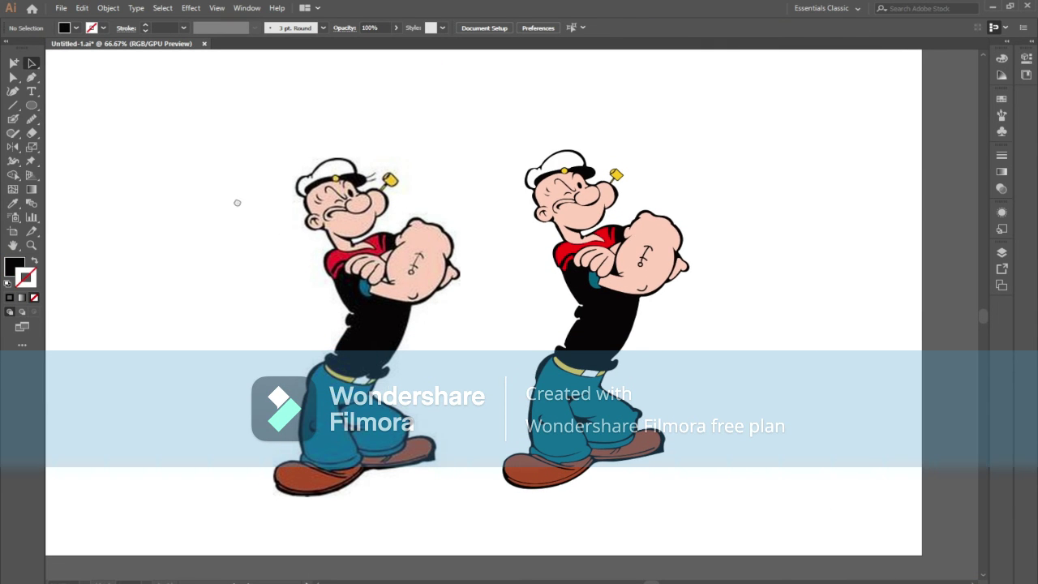
left_click_drag(236, 203, 258, 199)
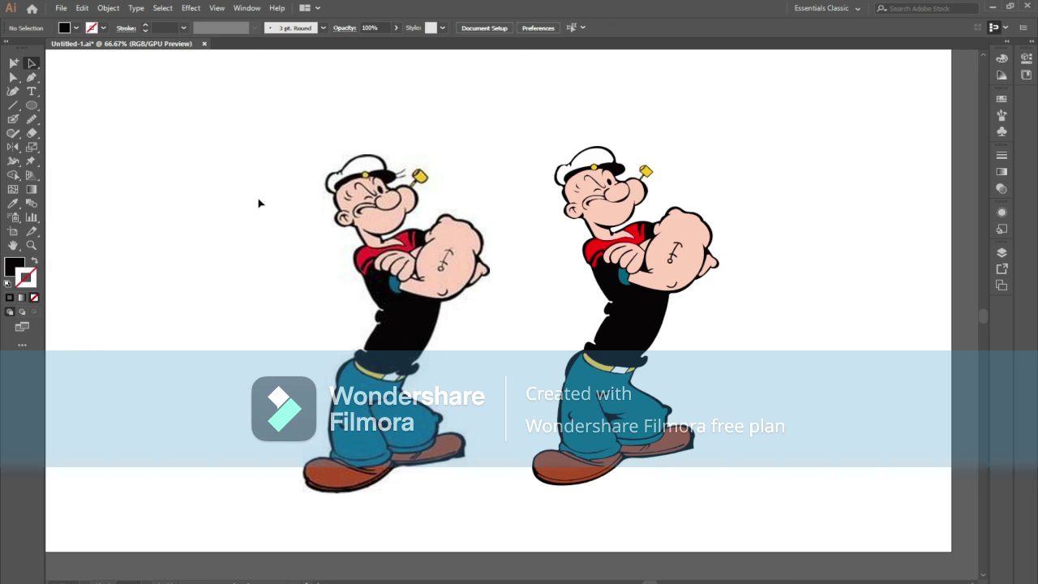